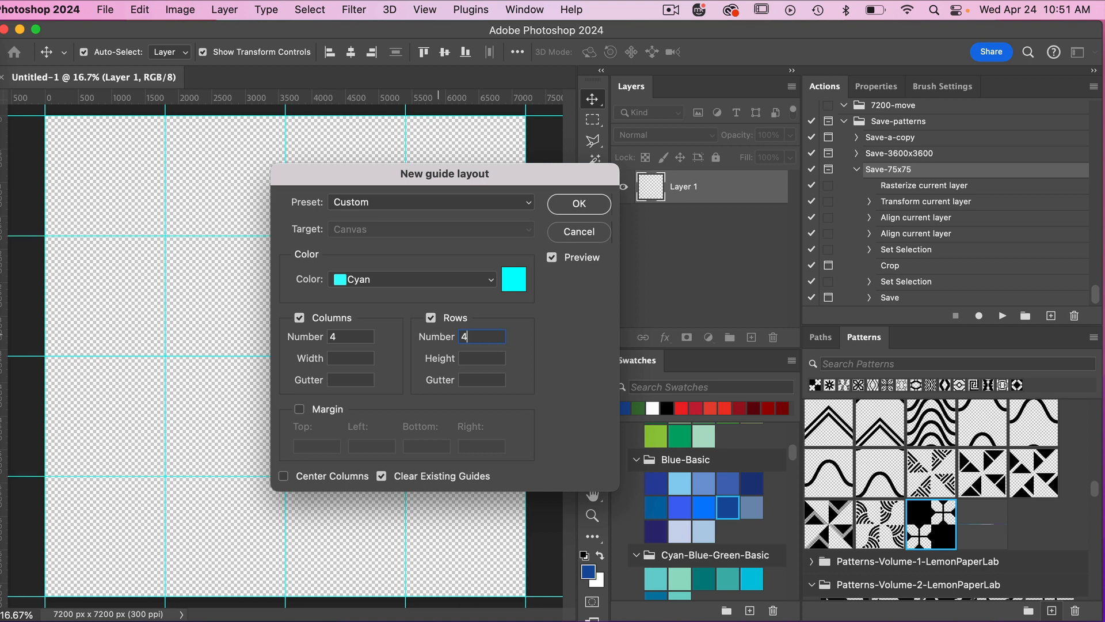
Apply the custom cyan guide layout with 4 columns and 4 rows to the canvas.
click(578, 204)
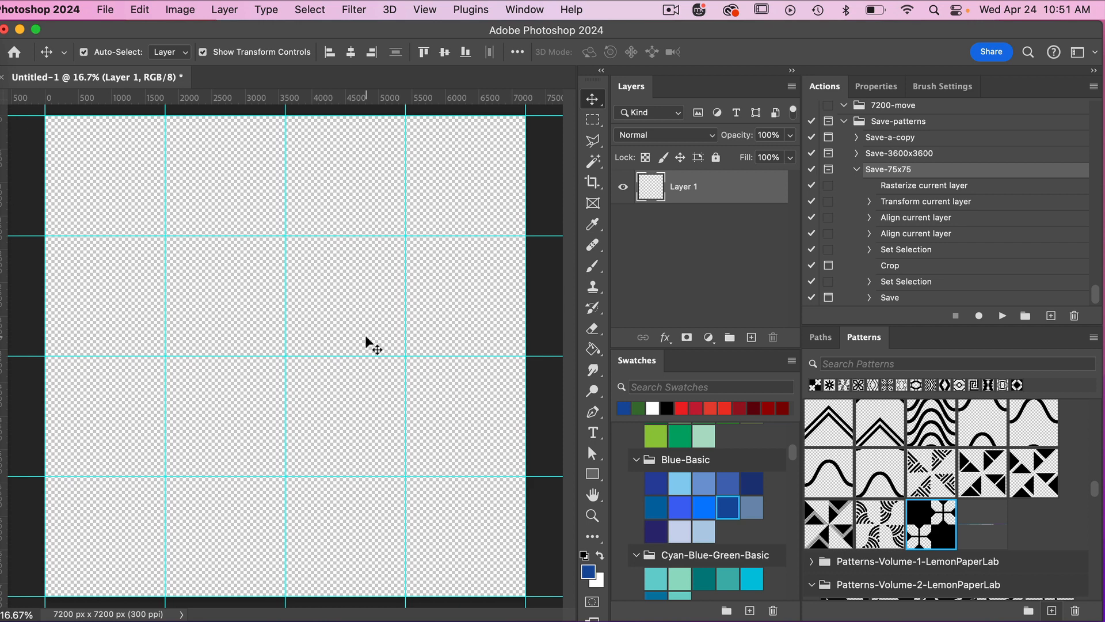
Draw a black 7200 × 7200 px diamond with the Pen tool, joining the midpoints of the four canvas edges.
click(594, 412)
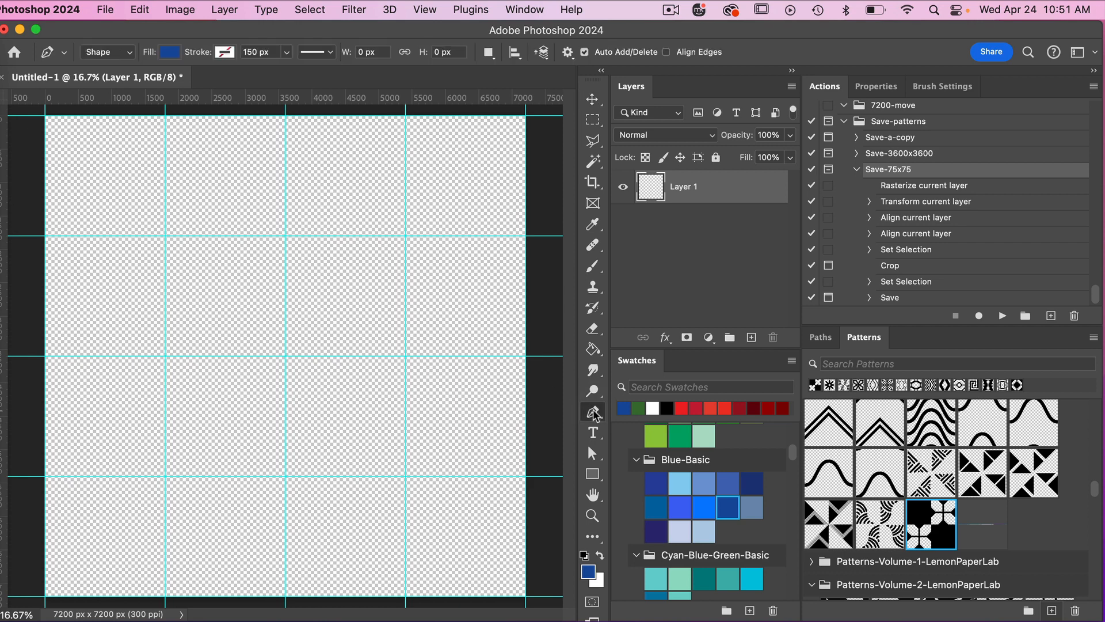
right_click(594, 414)
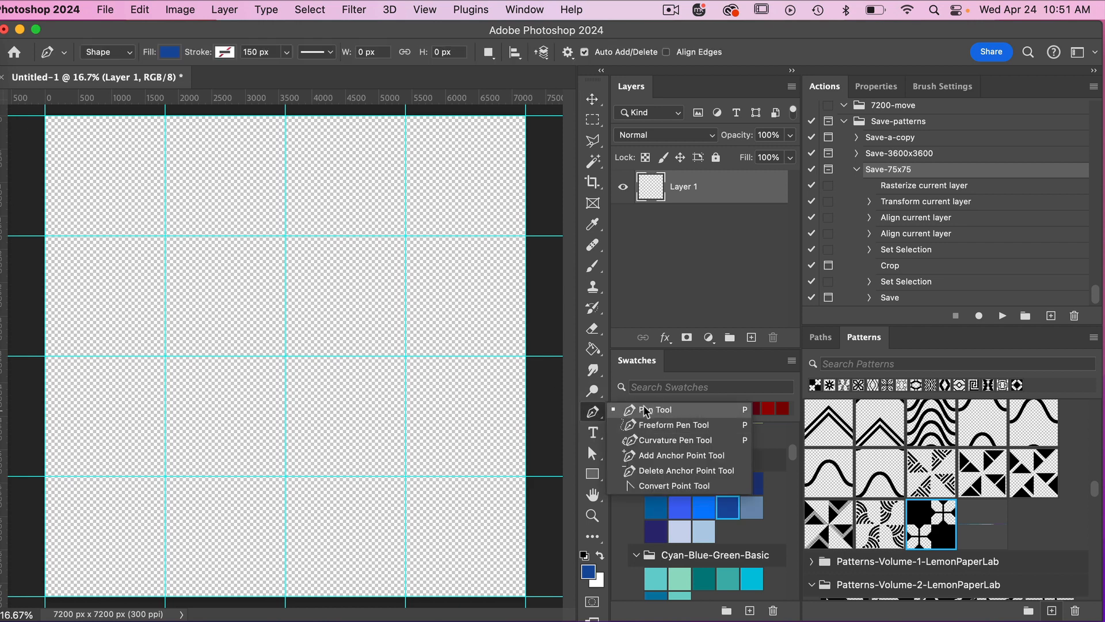
click(594, 414)
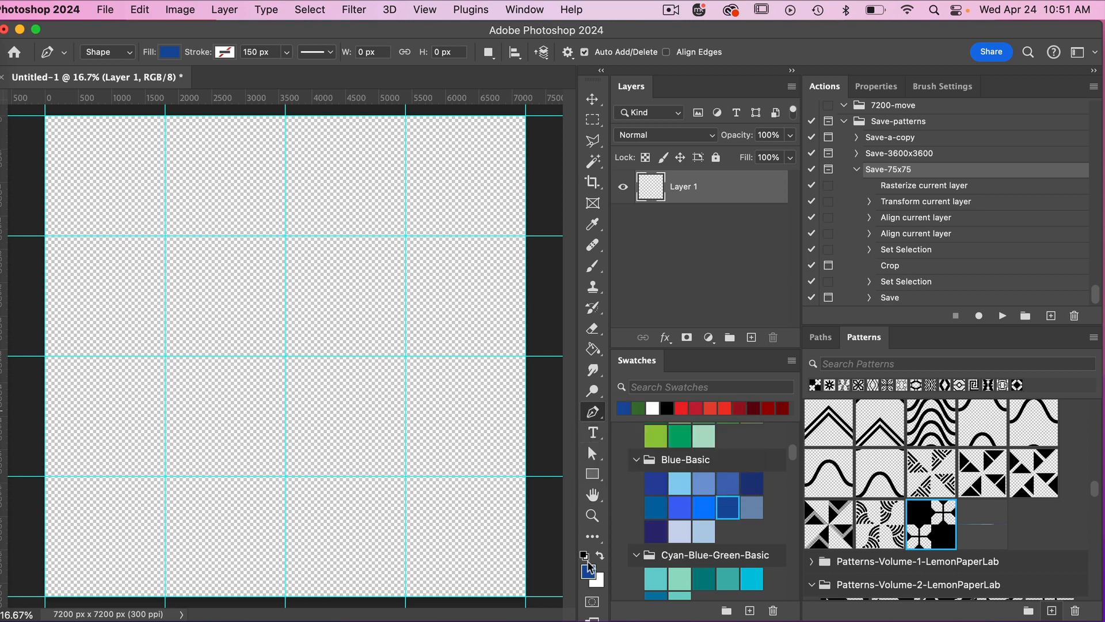
key(d)
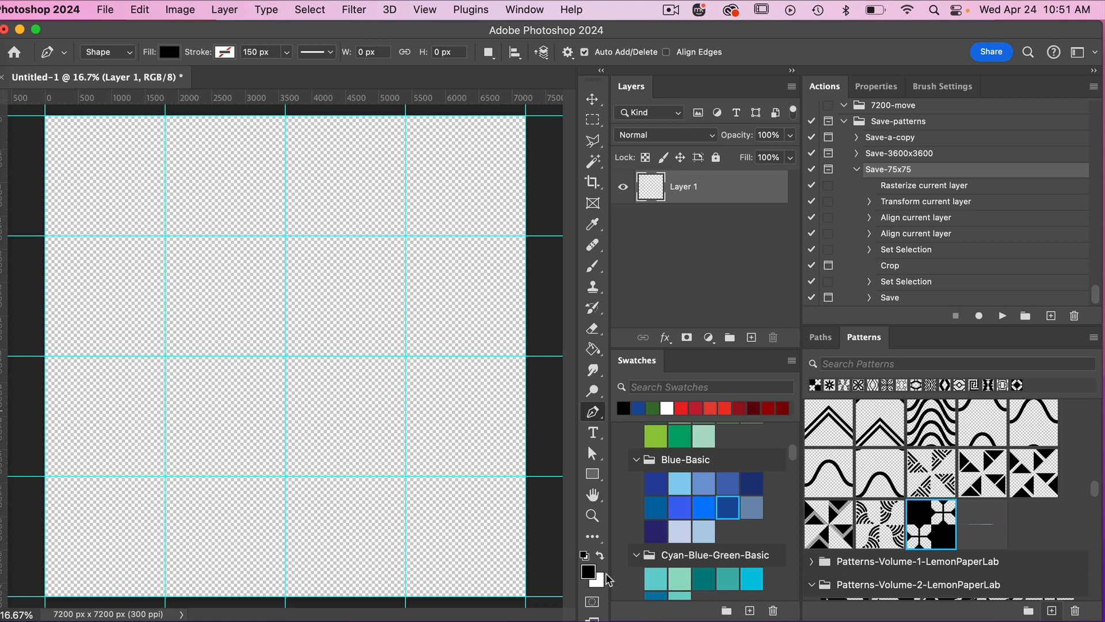
click(285, 116)
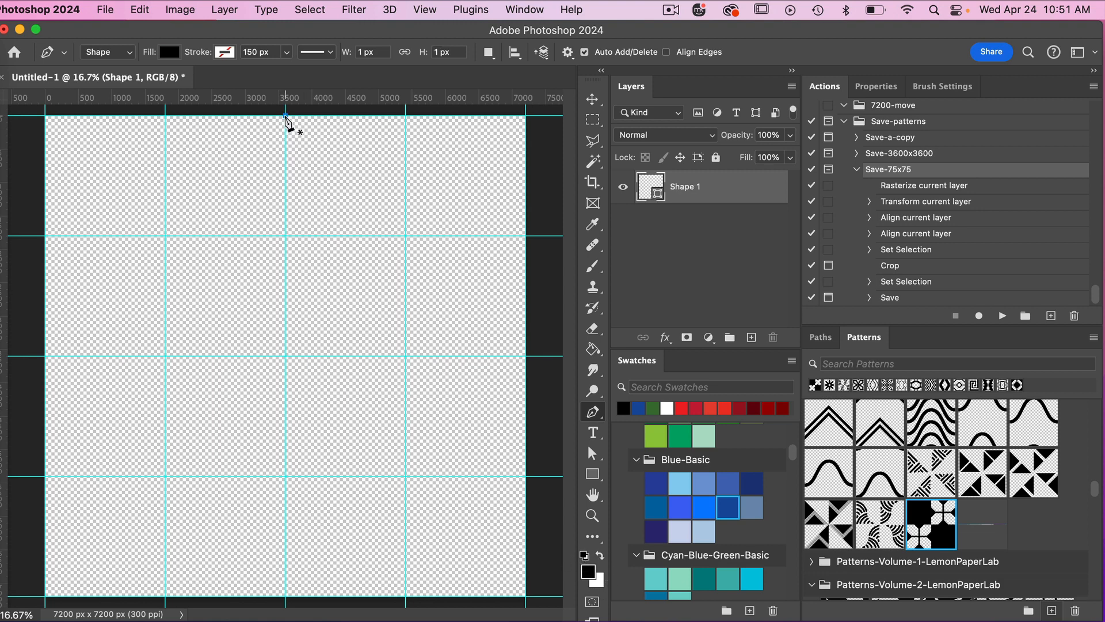
click(527, 357)
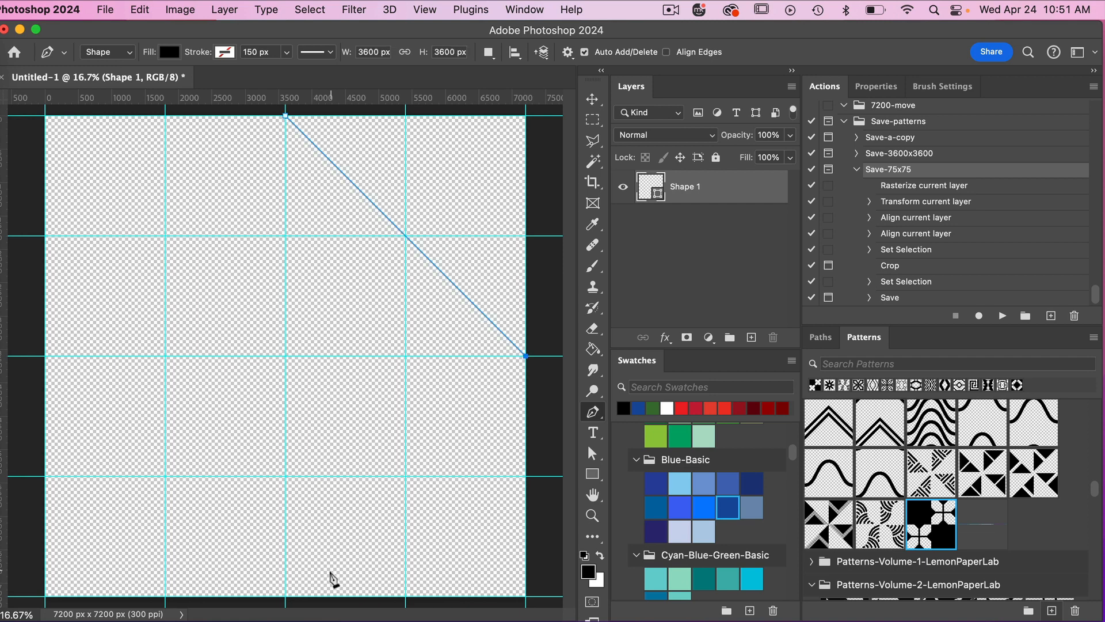
click(285, 597)
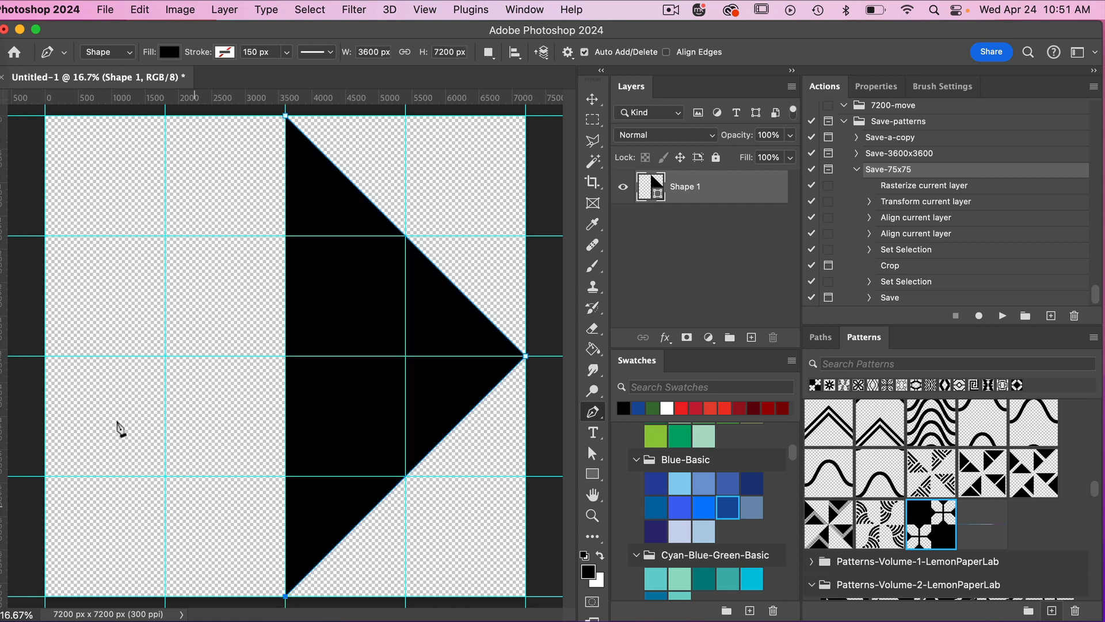
click(45, 358)
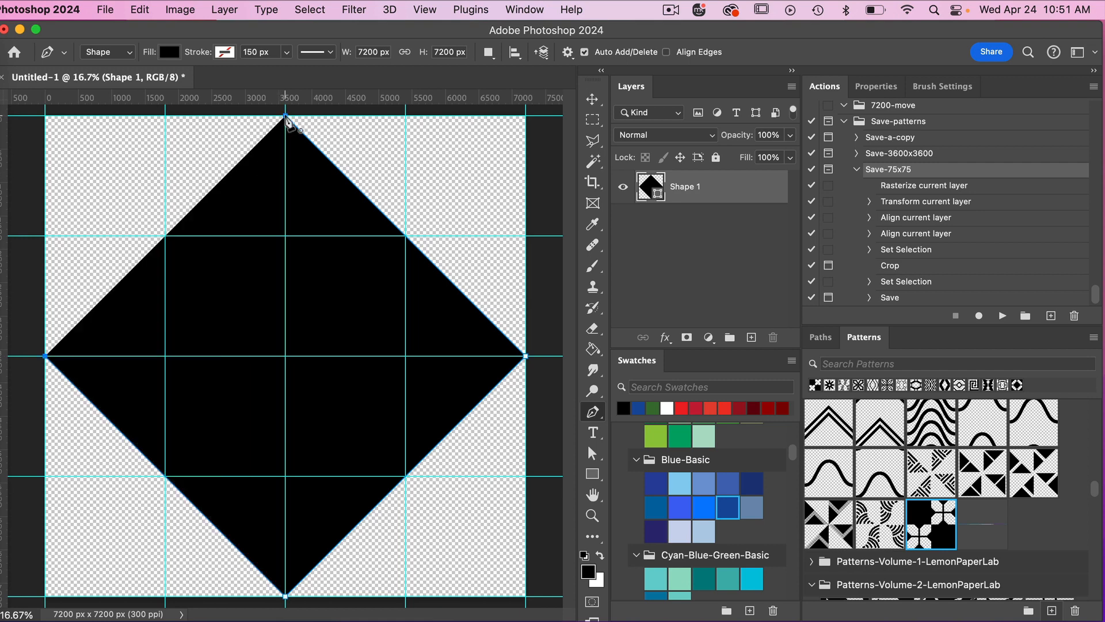
click(284, 116)
key(Return)
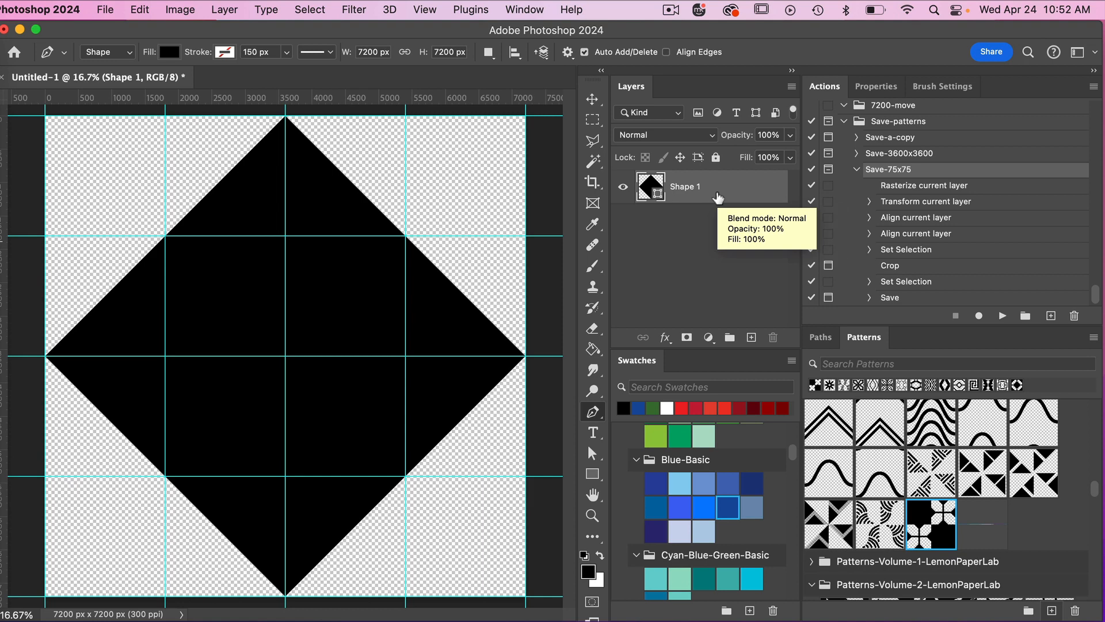
Rotate the diamond shape by 45 degrees using Free Transform.
key(super+t)
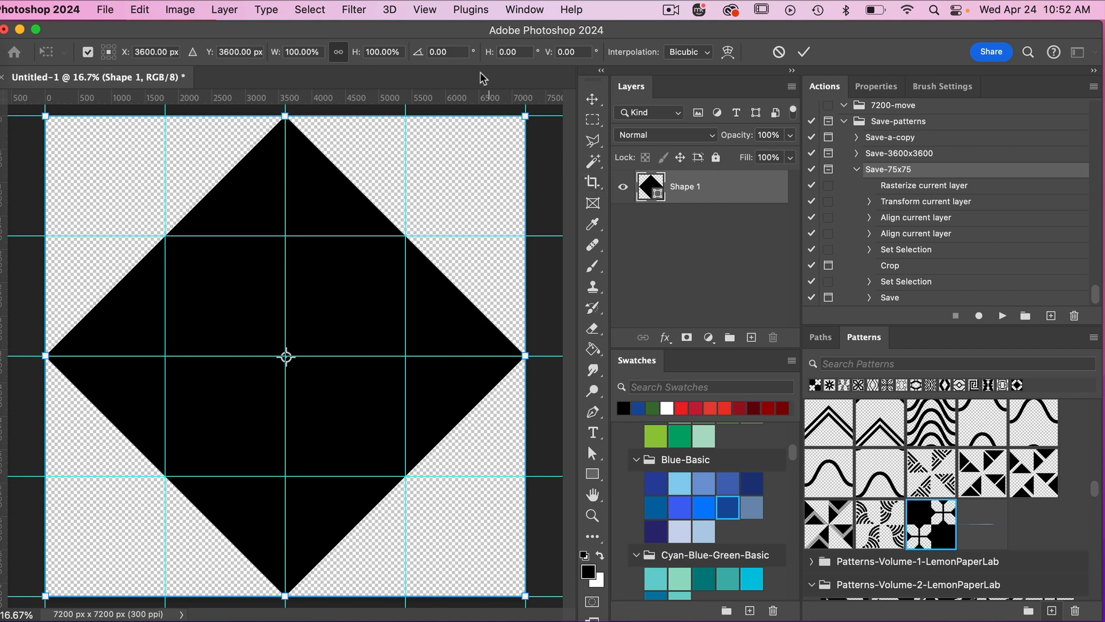
click(450, 52)
text(45)
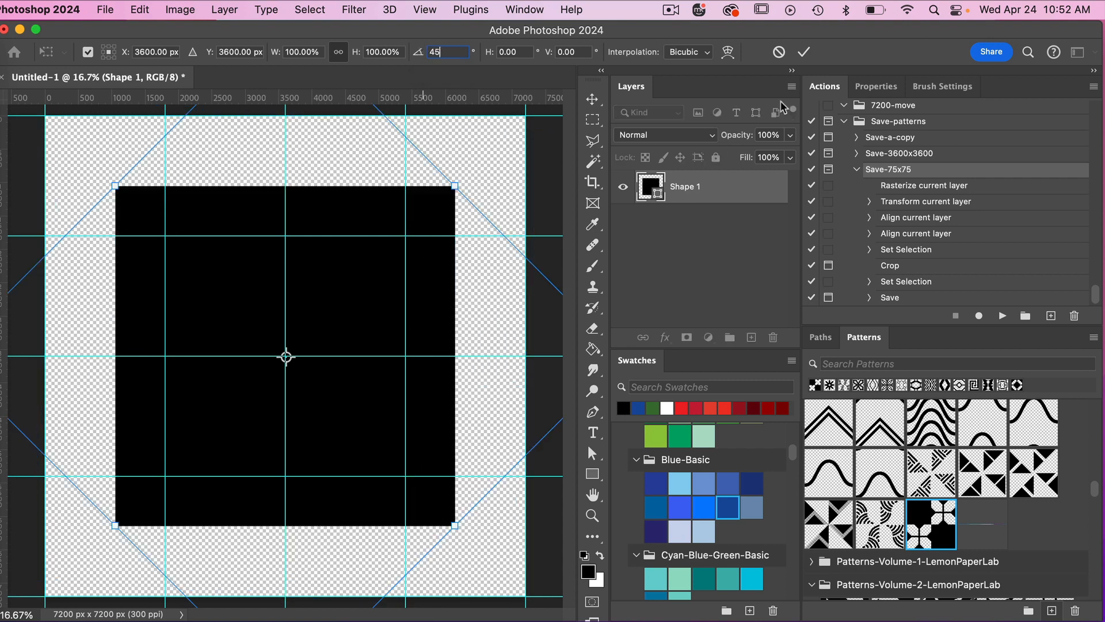
click(804, 52)
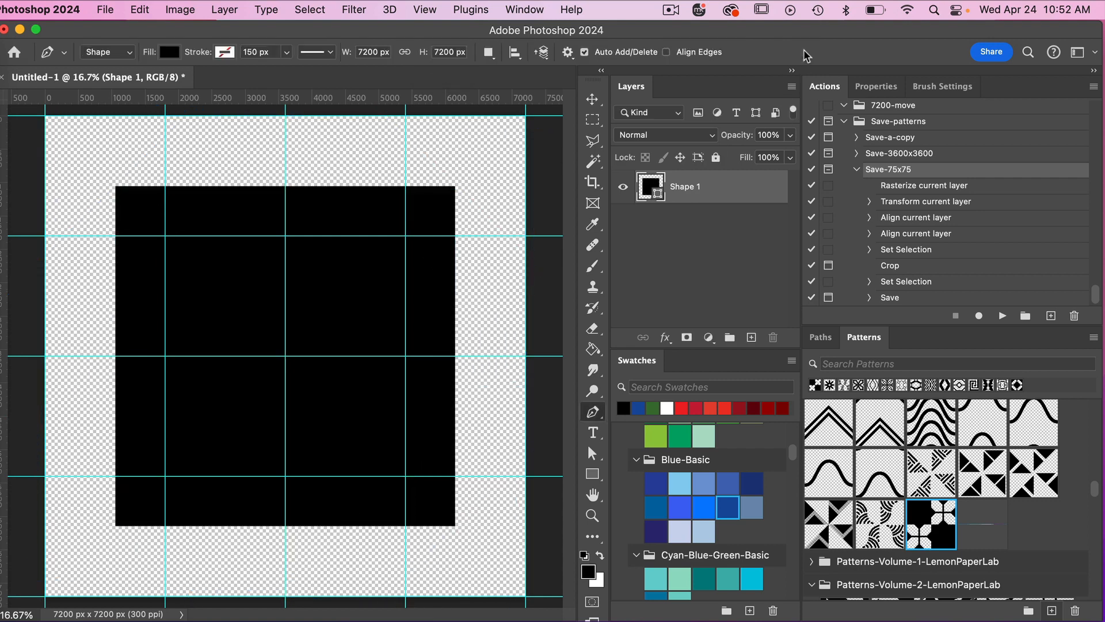
Convert the Shape 1 layer to a smart object and rotate it by -45 degrees.
right_click(715, 193)
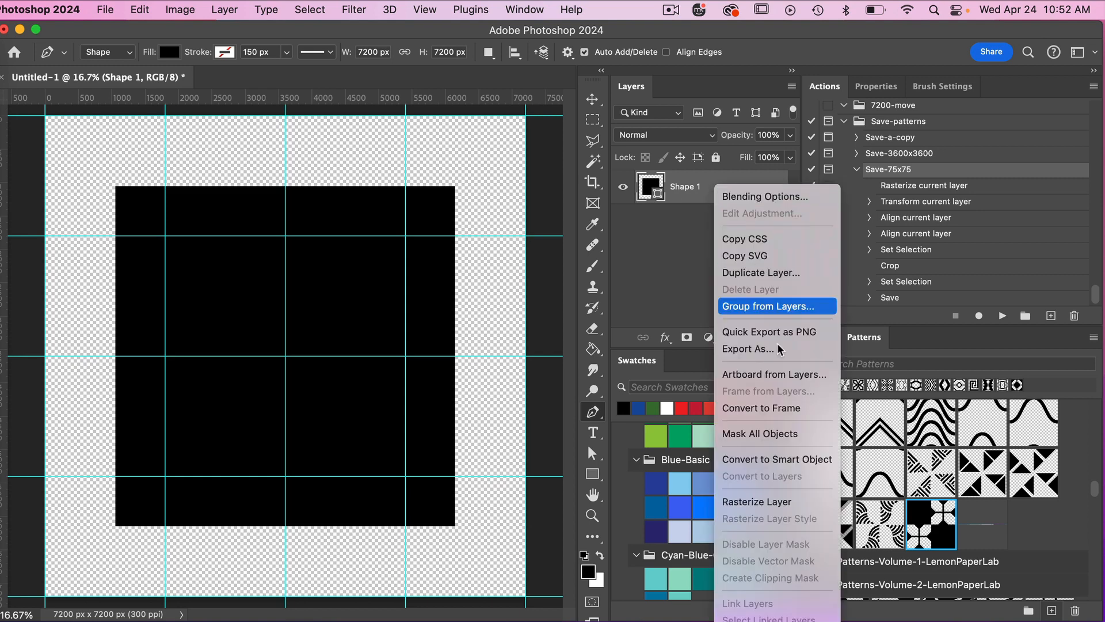
click(765, 458)
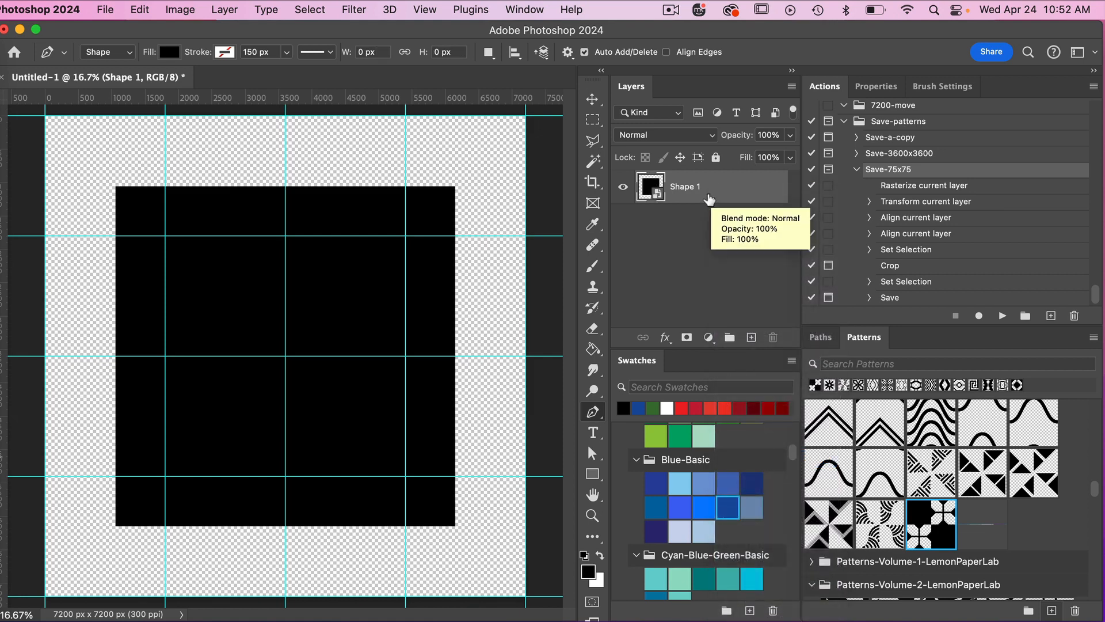
key(ctrl+t)
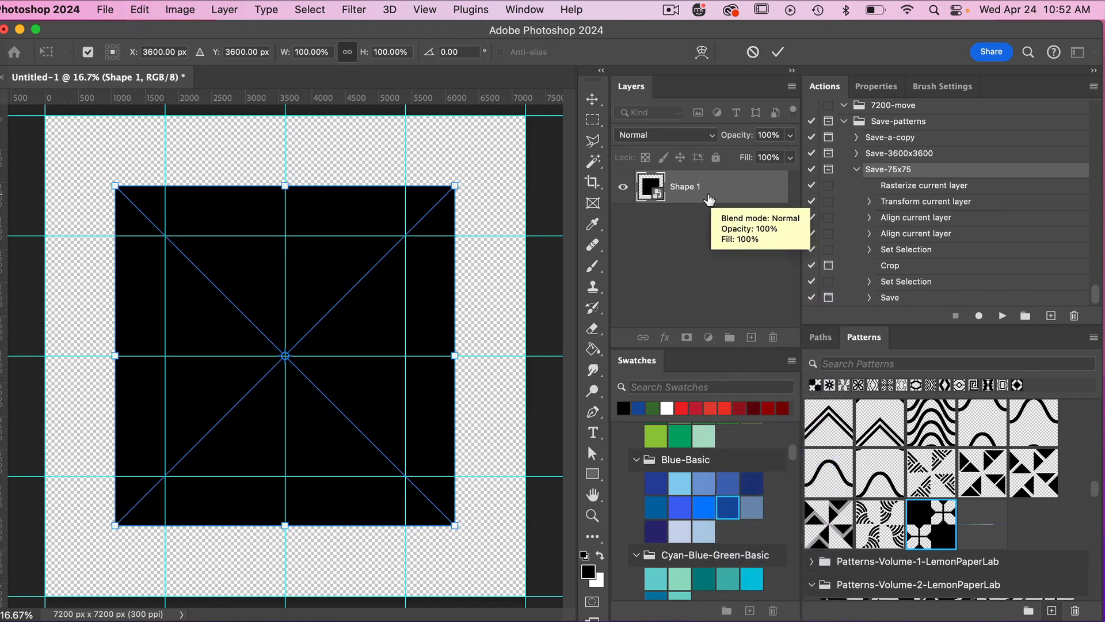
click(438, 53)
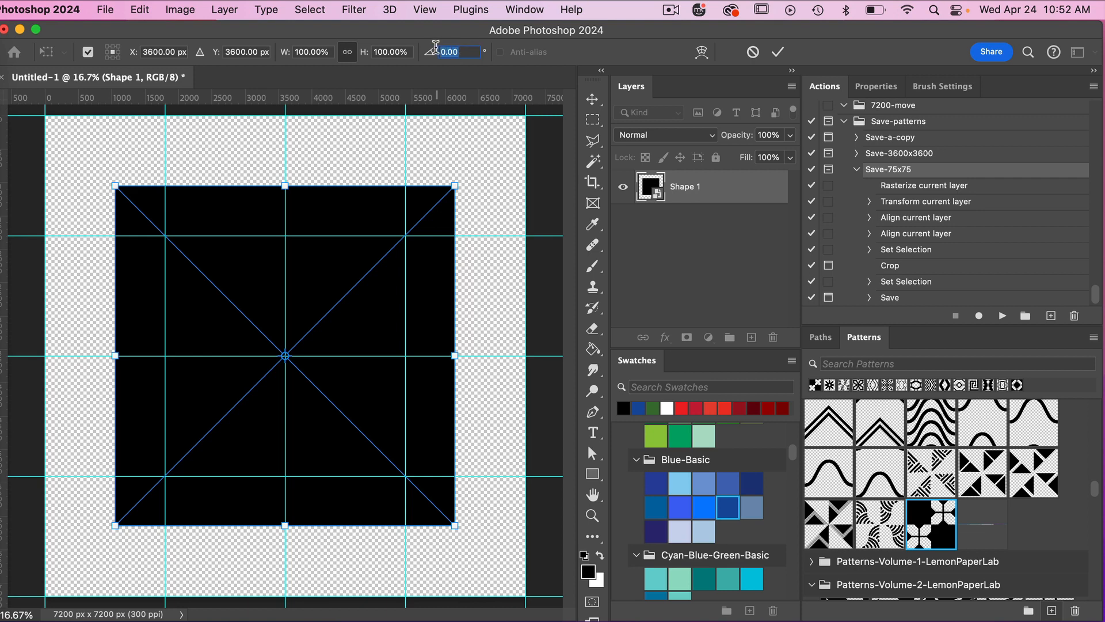
text(-45)
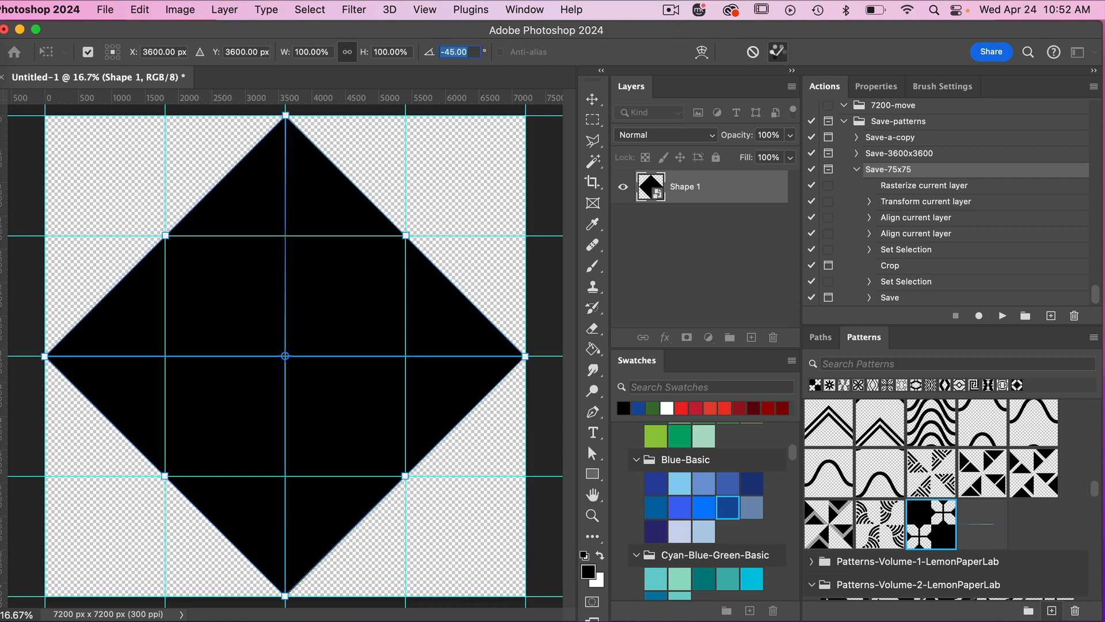
click(778, 53)
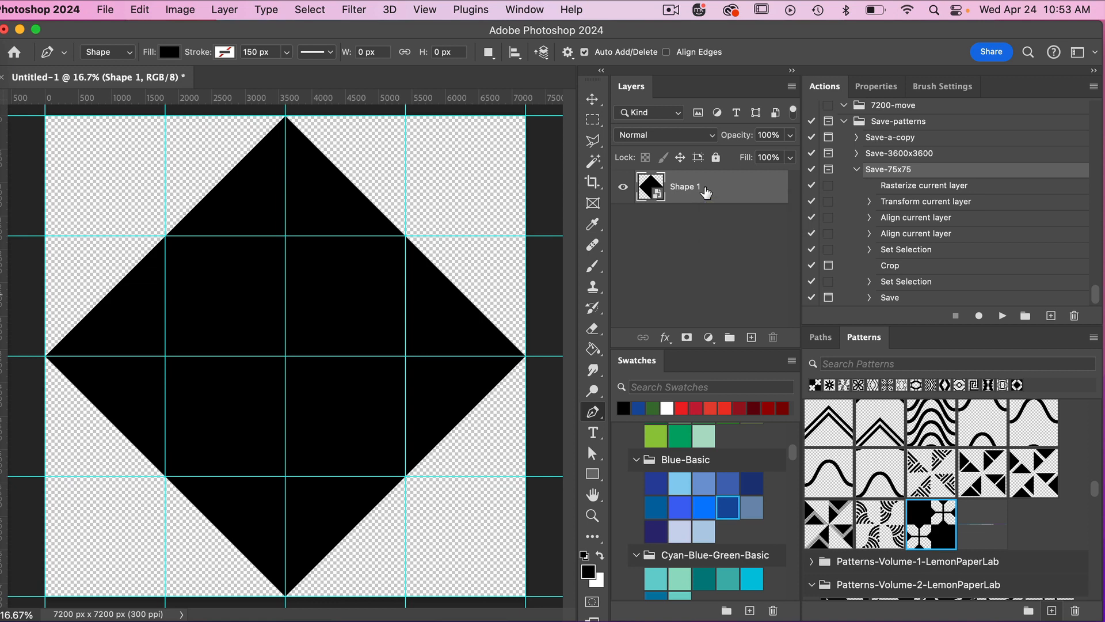
Duplicate the Shape 1 layer and centre the copy on the canvas's upper-left corner at X 0 px, Y 0 px.
key(super+j)
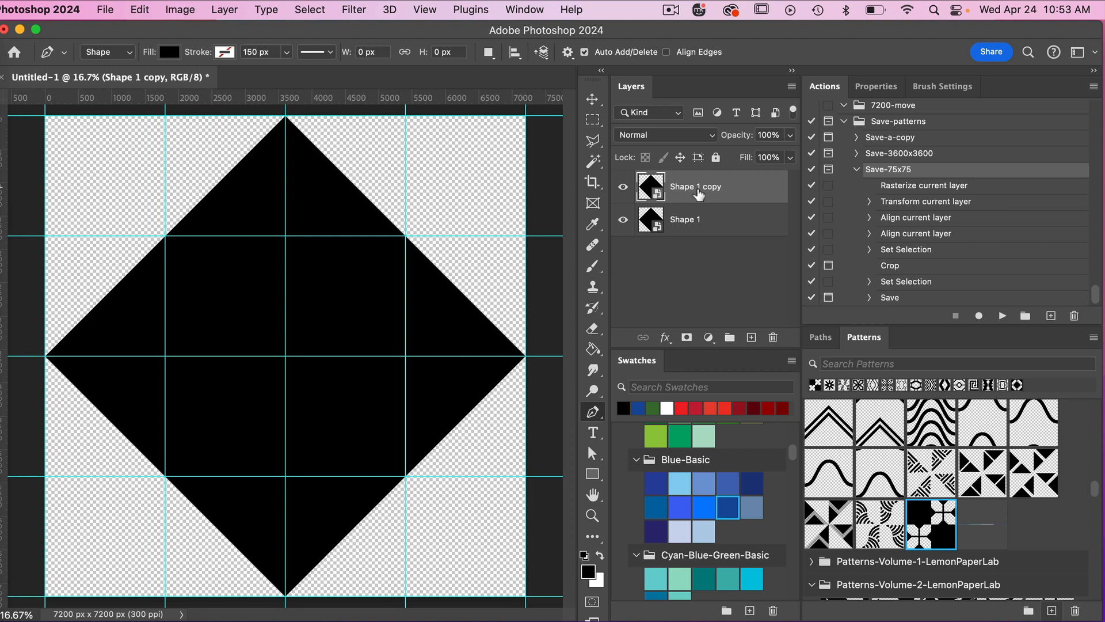
key(super+t)
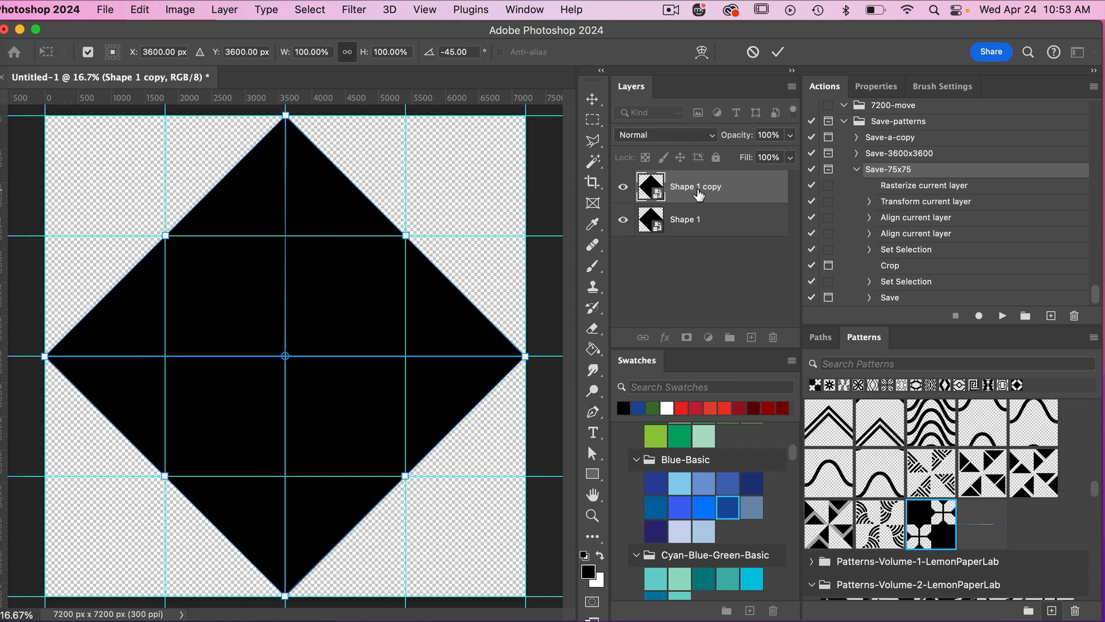
double_click(179, 52)
text(0)
key(Tab)
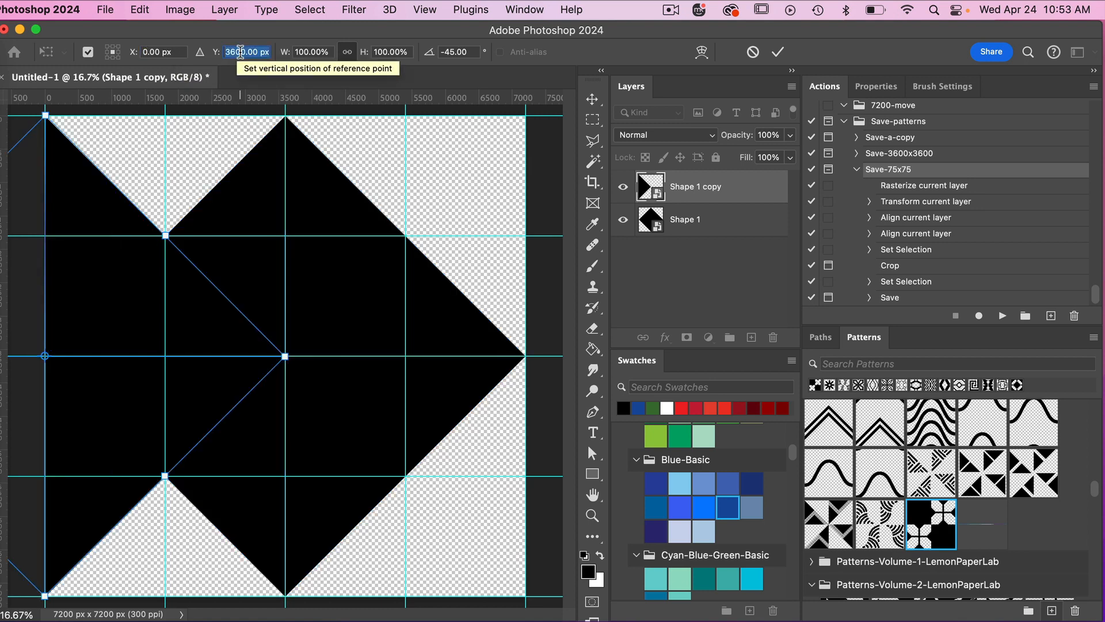
text(0)
key(Return)
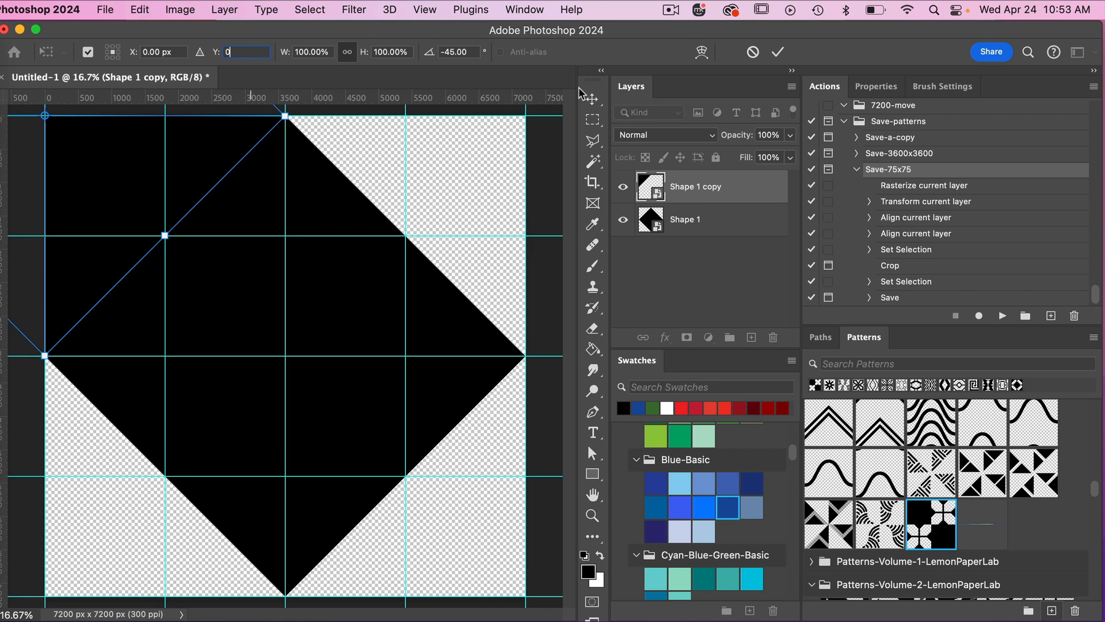
click(779, 50)
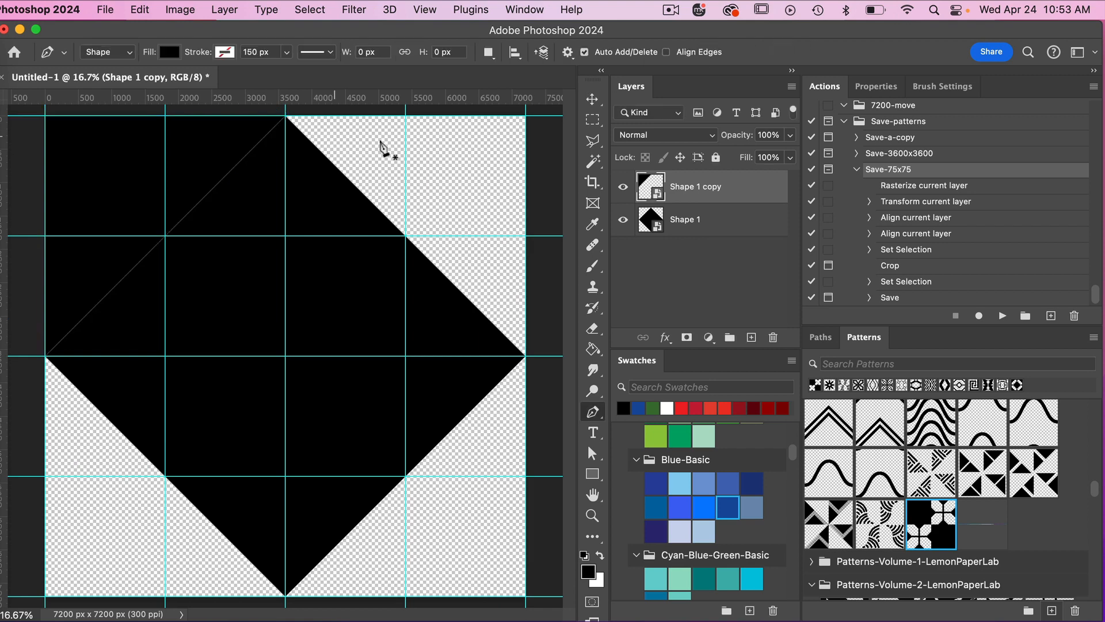
Duplicate the corner diamond and move the lower of the two copies to X 7200 px.
key(super+j)
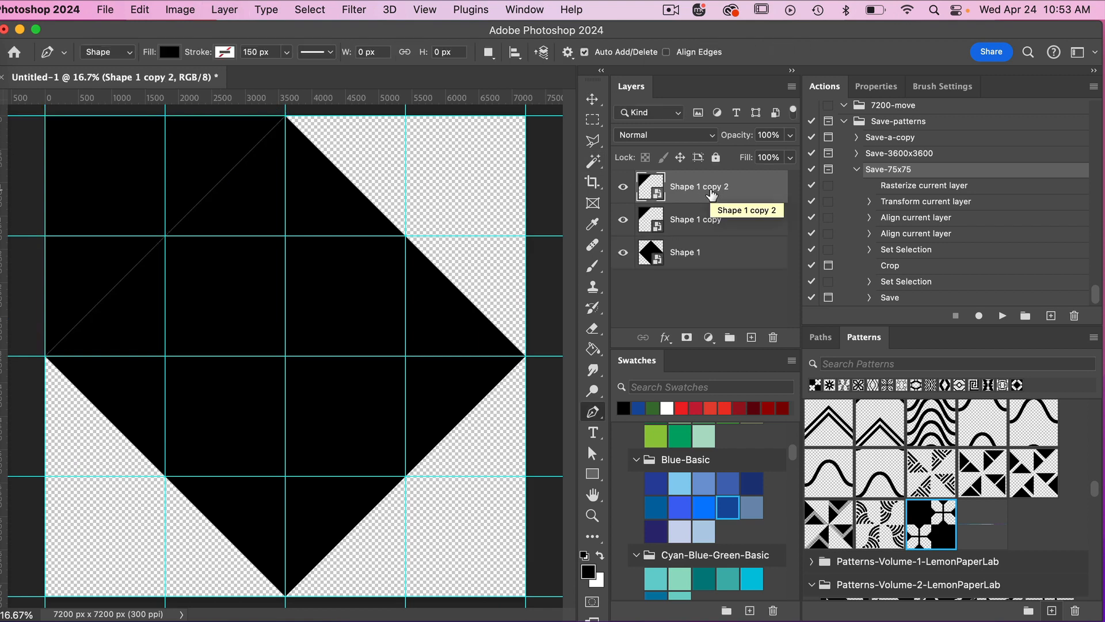
click(685, 222)
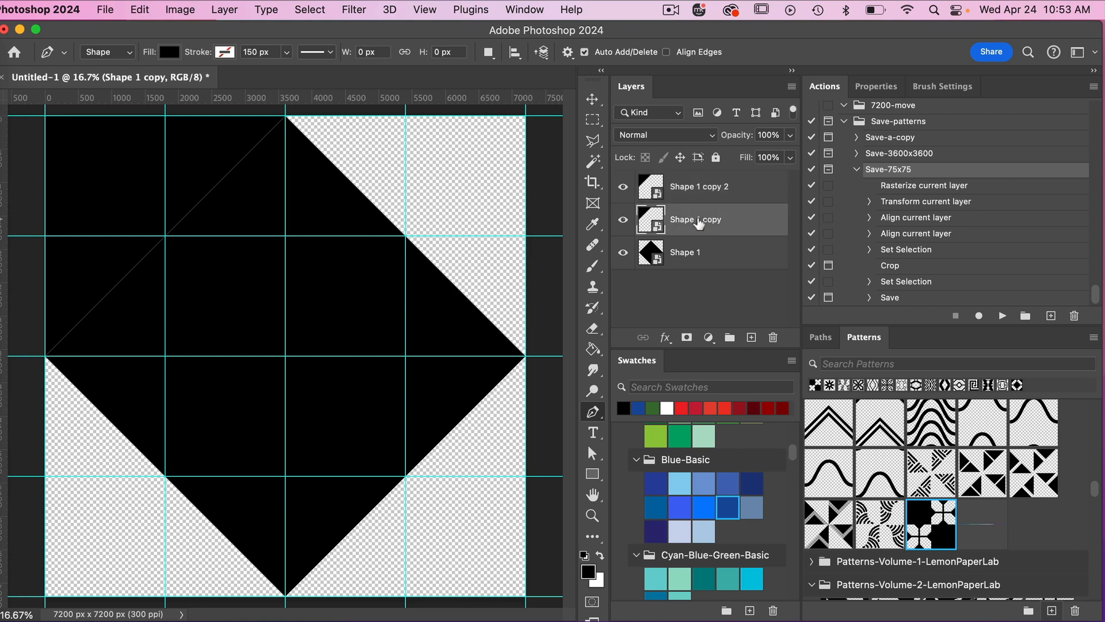
key(super+t)
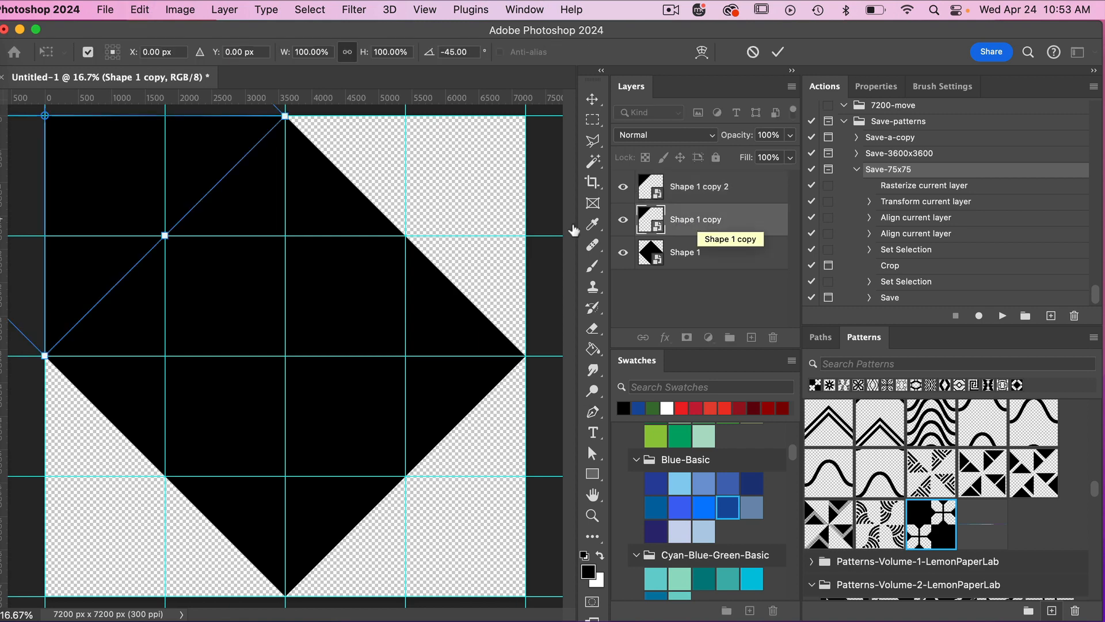
click(172, 53)
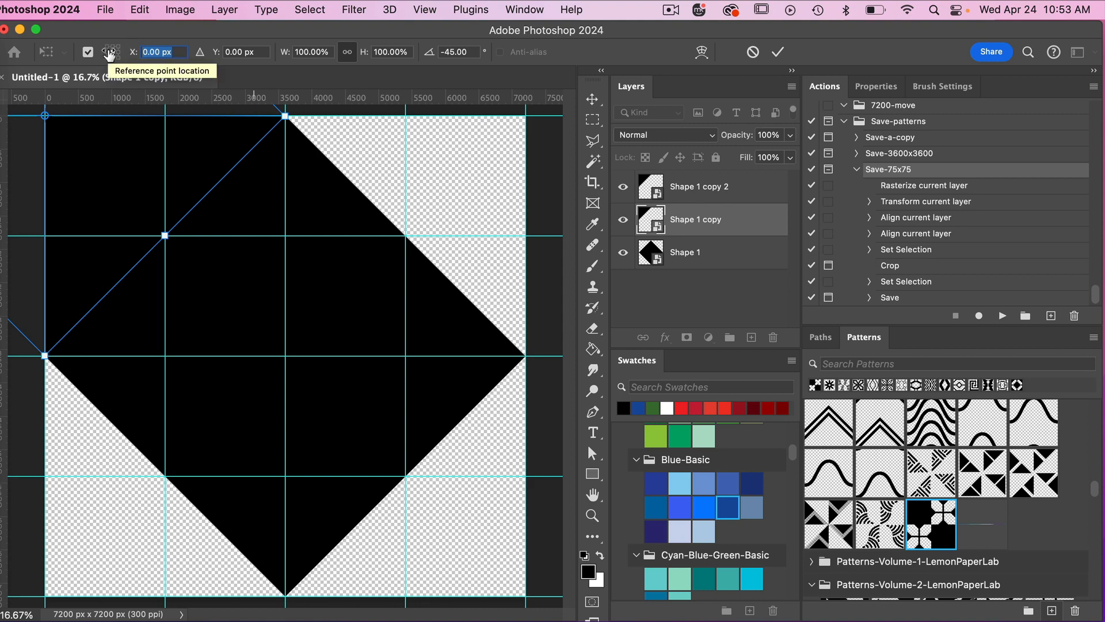
text(7200)
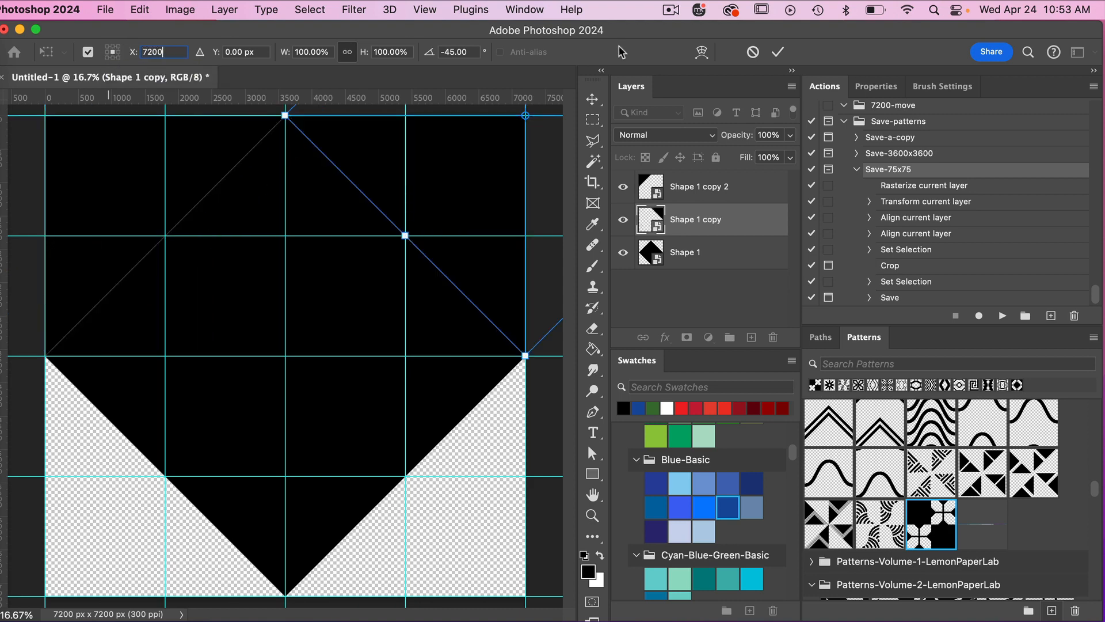
click(778, 51)
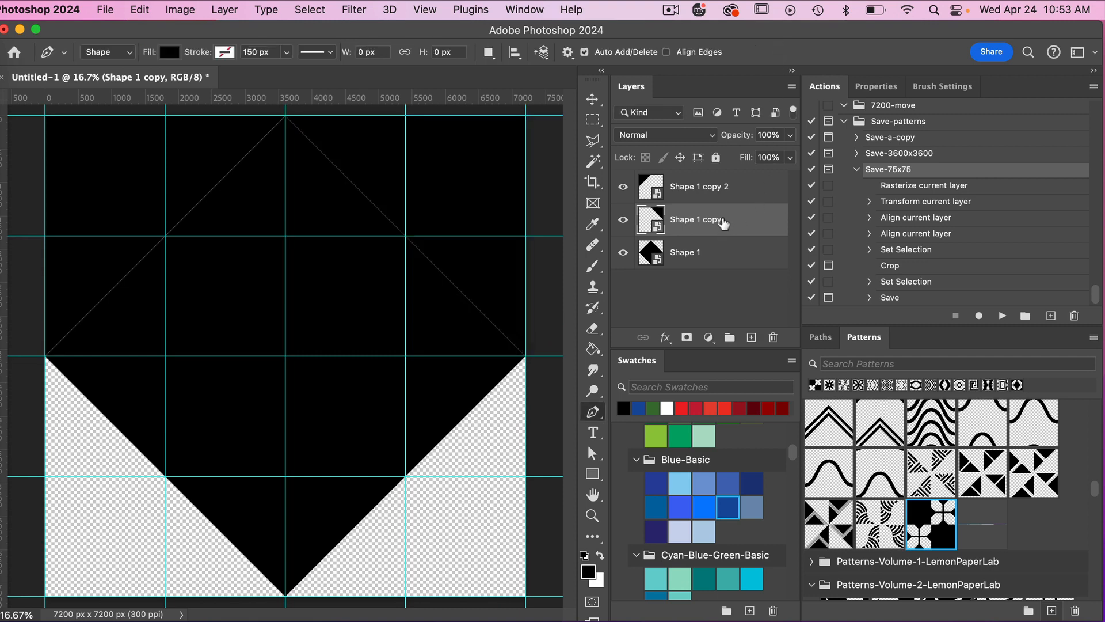
Duplicate the upper-right corner diamond and move the Shape 1 copy layer beneath Shape 1 in the layer order.
key(super+j)
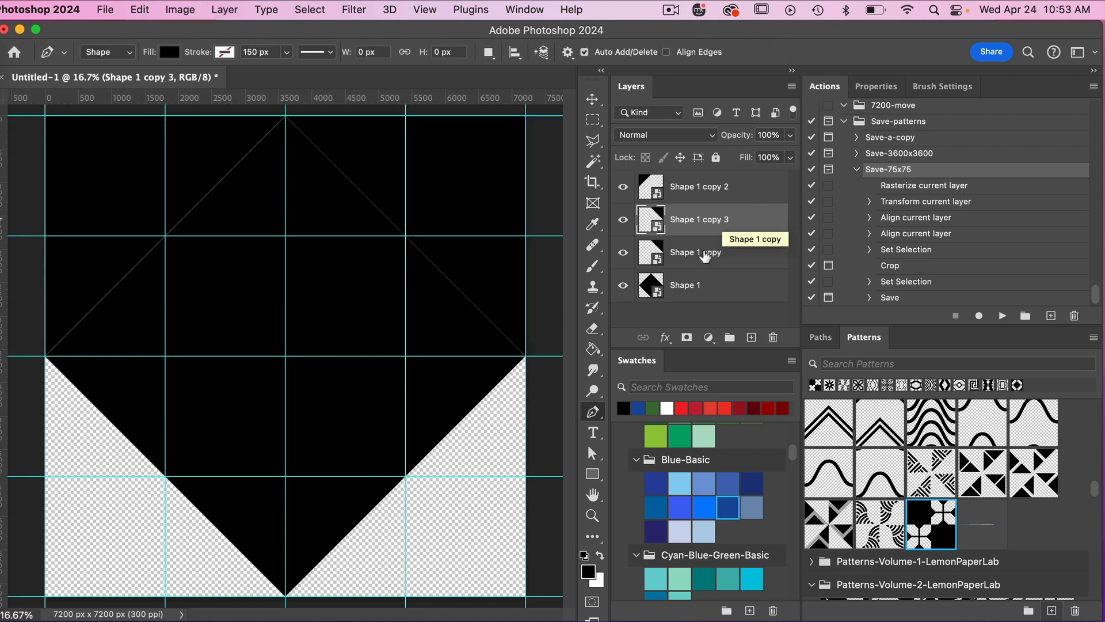
click(691, 257)
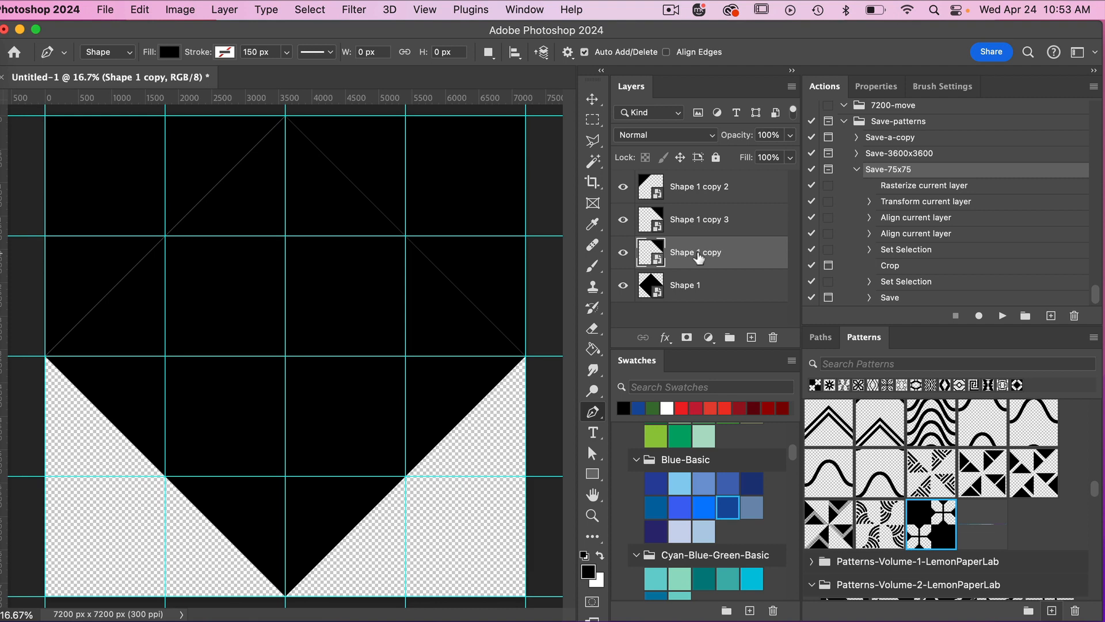
drag(691, 258, 694, 297)
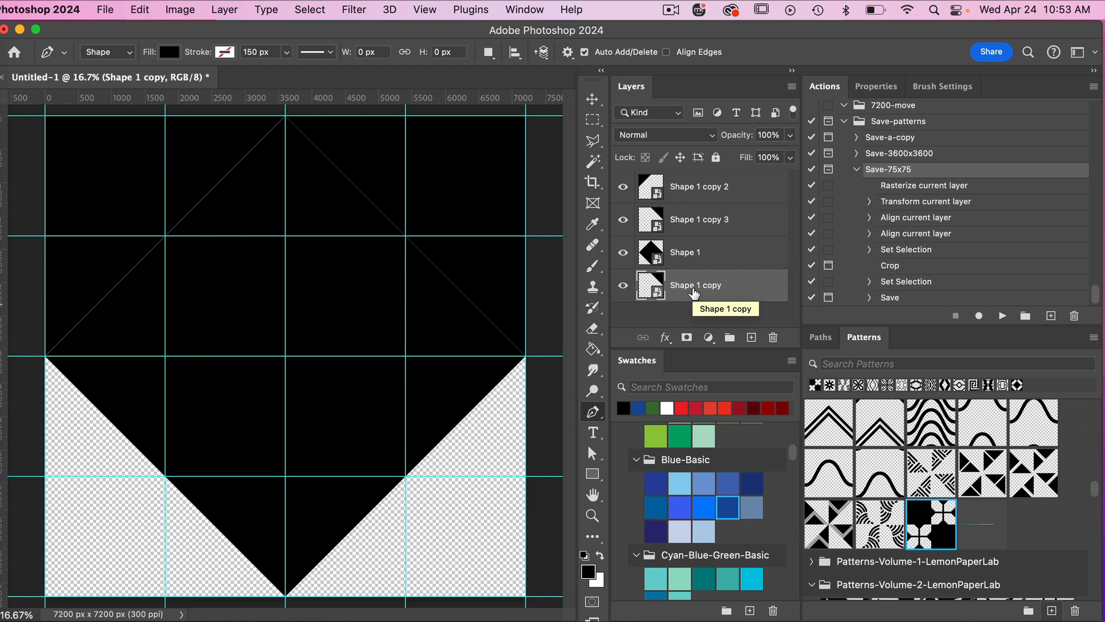
Move the Shape 1 copy diamond onto the canvas's lower-left corner at X 0 px, Y 7200 px.
key(super+t)
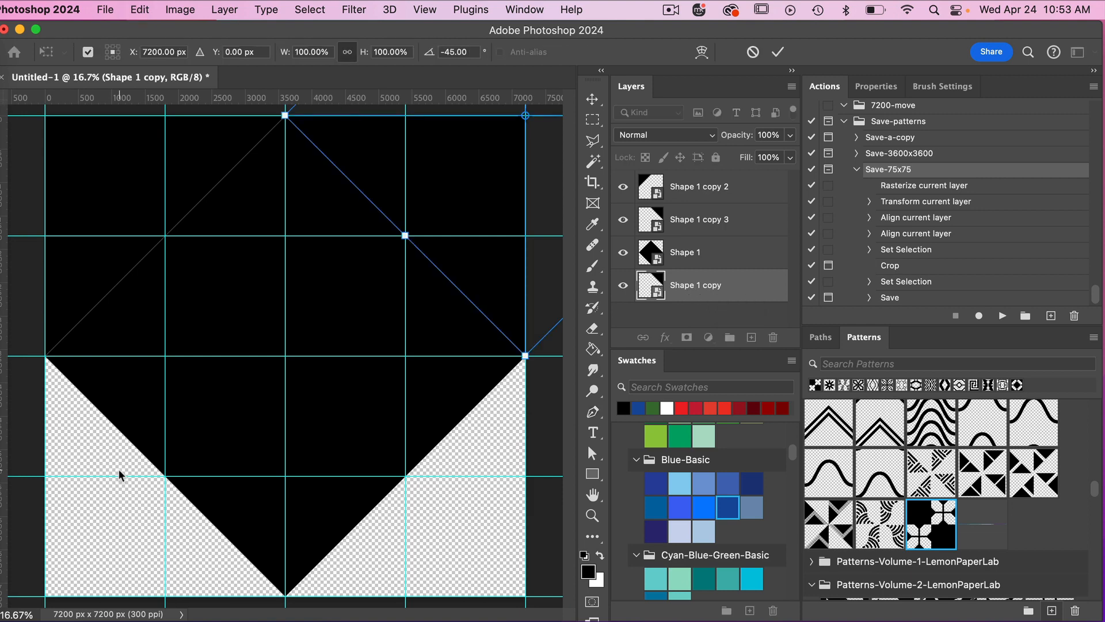
double_click(162, 52)
text(0)
key(Tab)
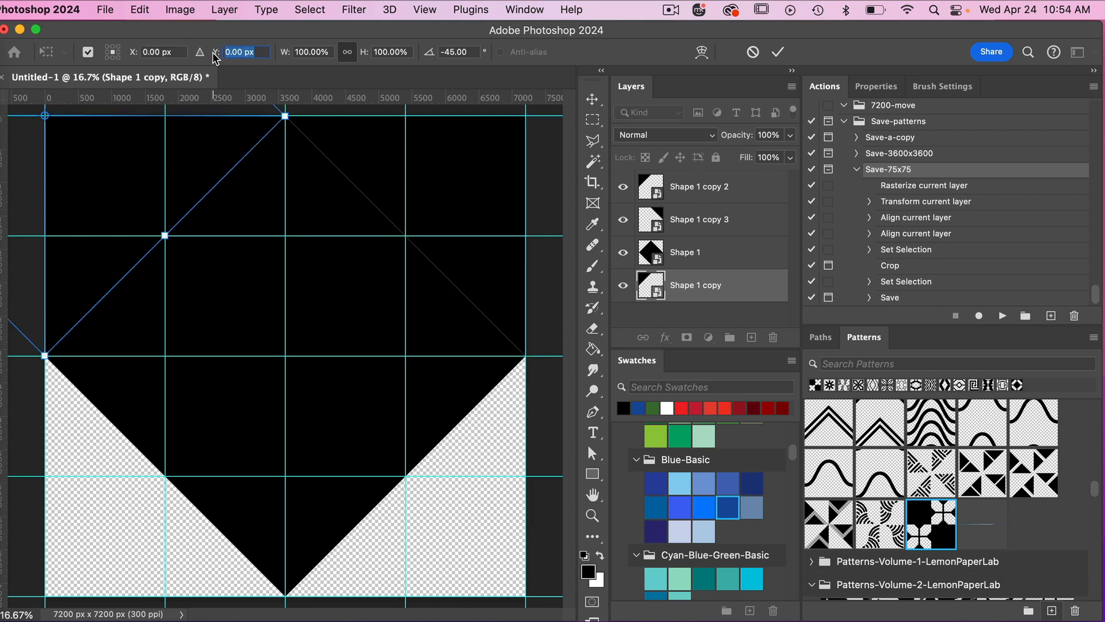
text(7200)
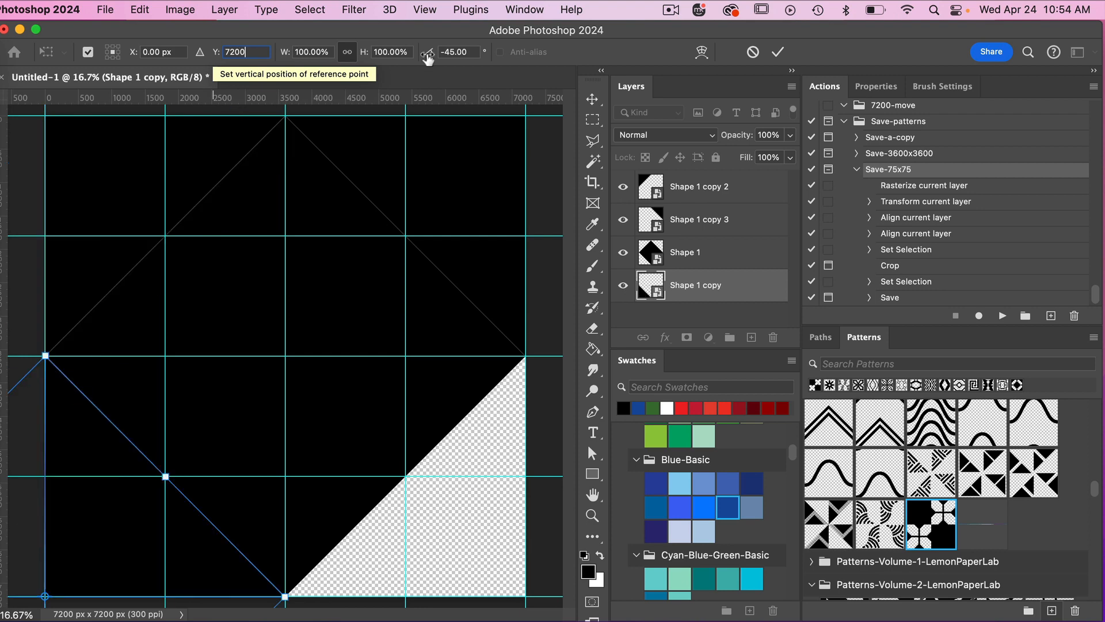
click(777, 52)
key(p)
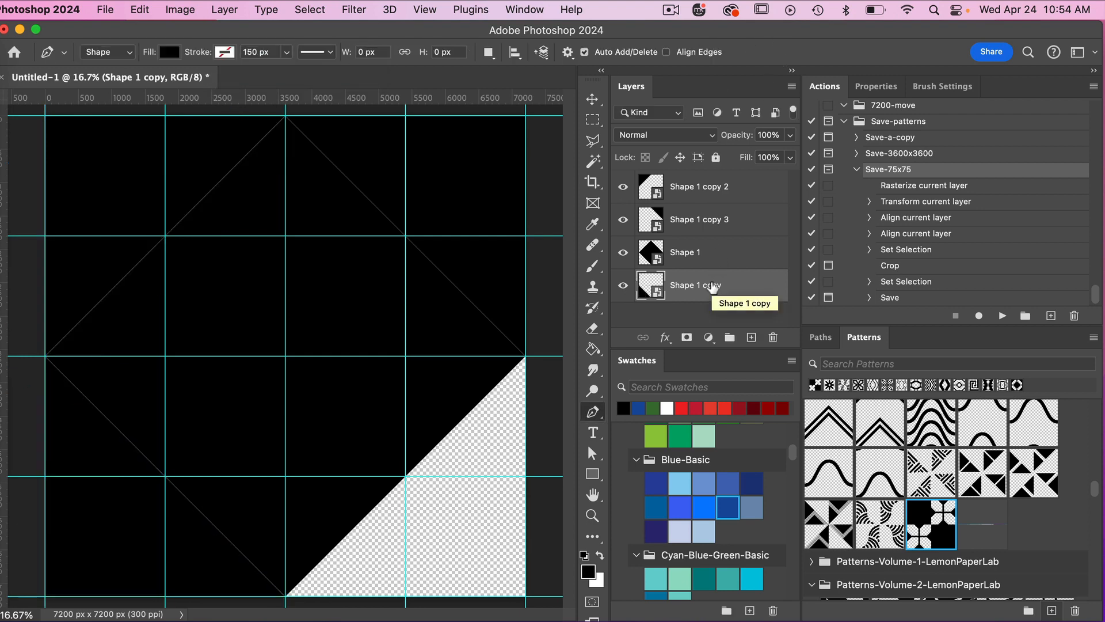
Duplicate the lower-left corner diamond and move the Shape 1 copy layer to X 7200 px.
key(super+j)
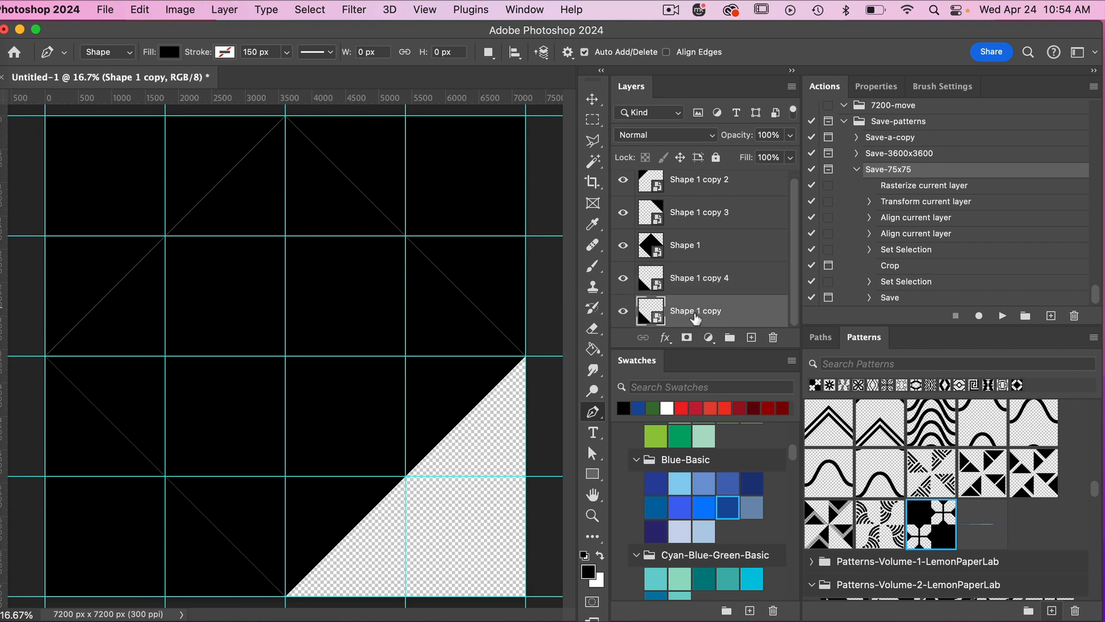
key(super+t)
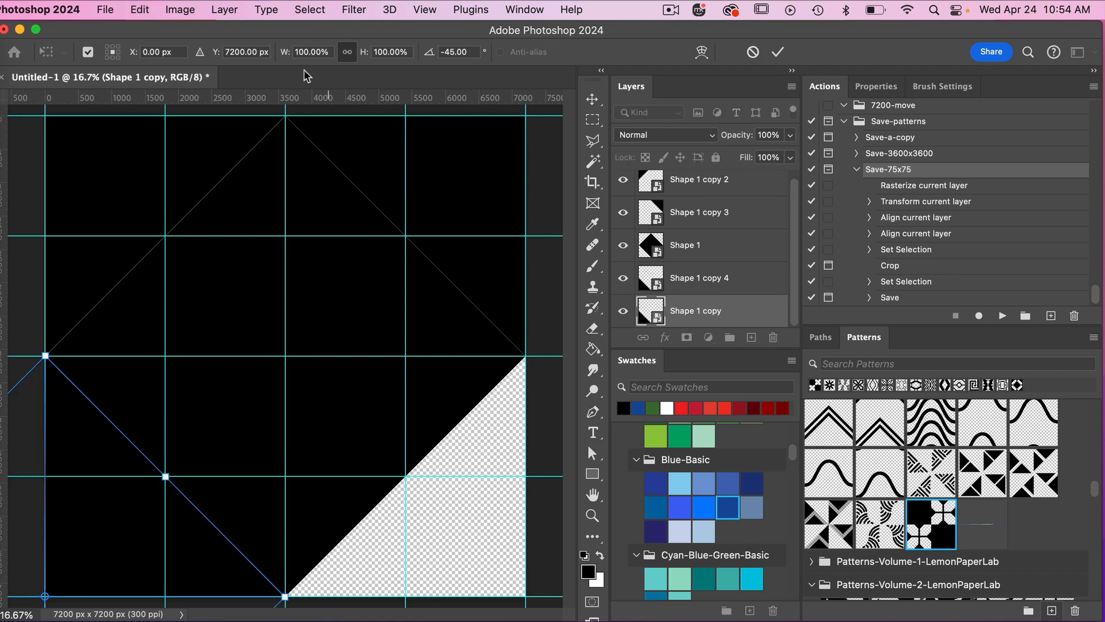
click(177, 52)
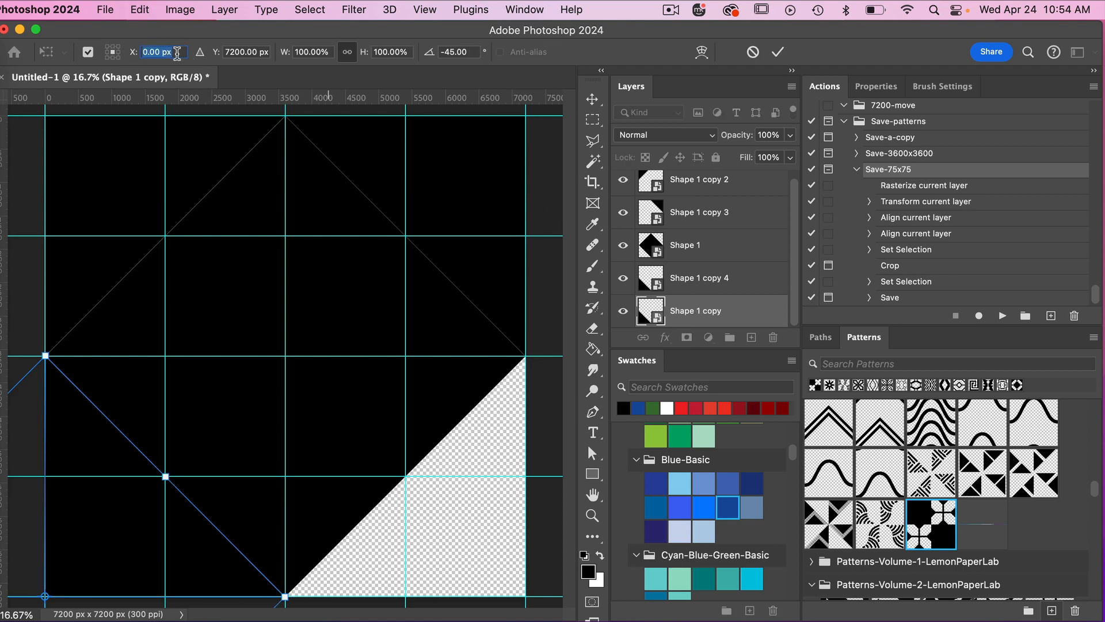
text(7200)
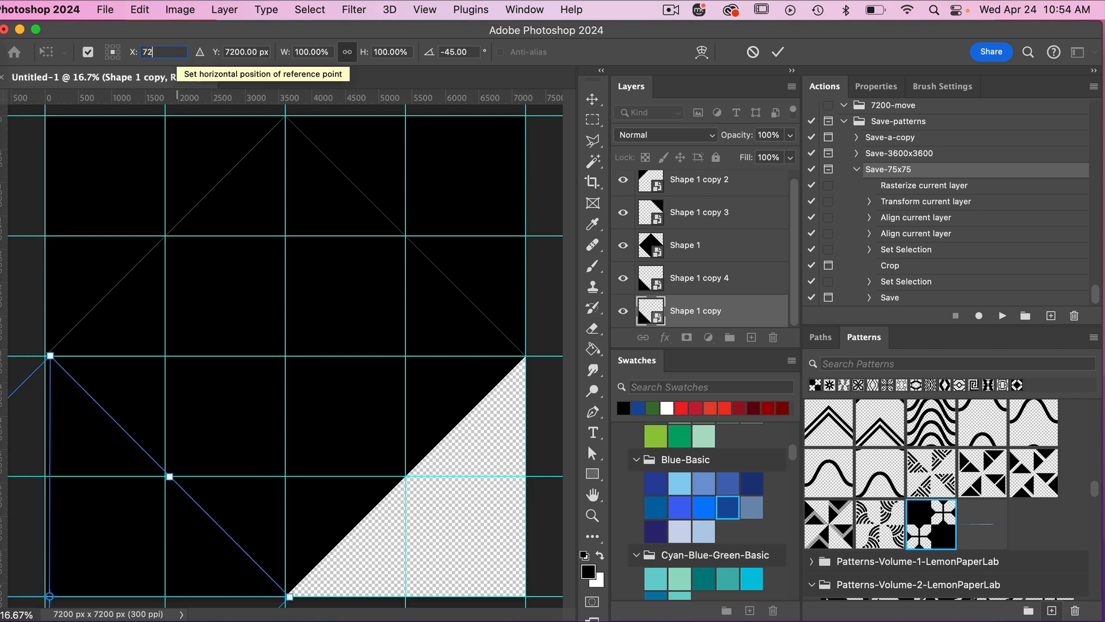
click(778, 52)
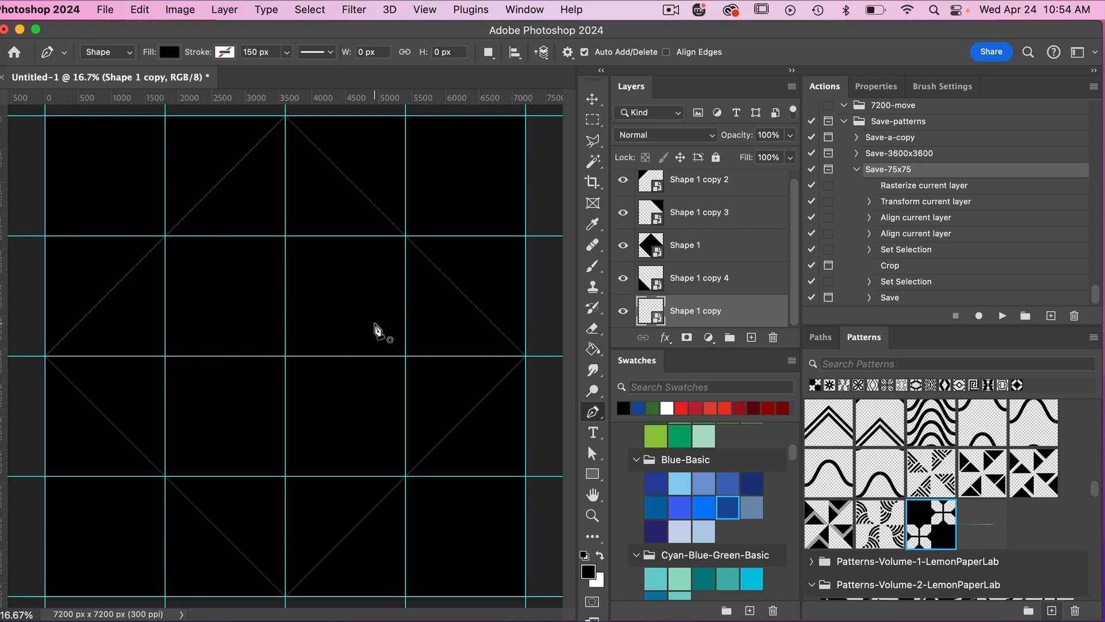
Open the contents of the Shape 1 copy 2 smart object and clear all guides in it.
scroll(706, 247, up, 1)
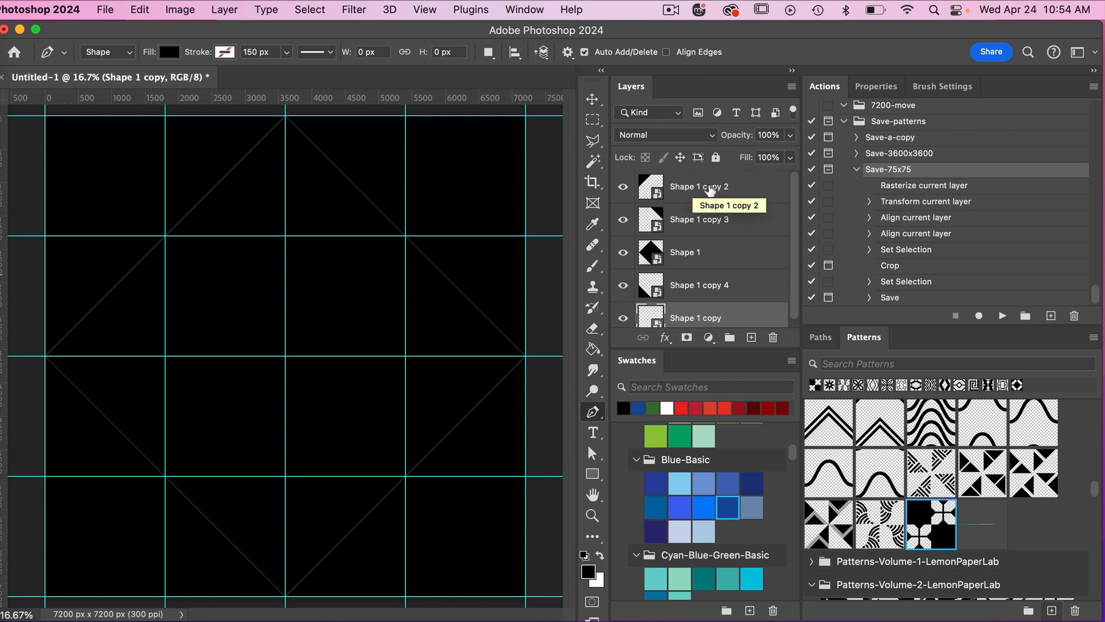
double_click(660, 197)
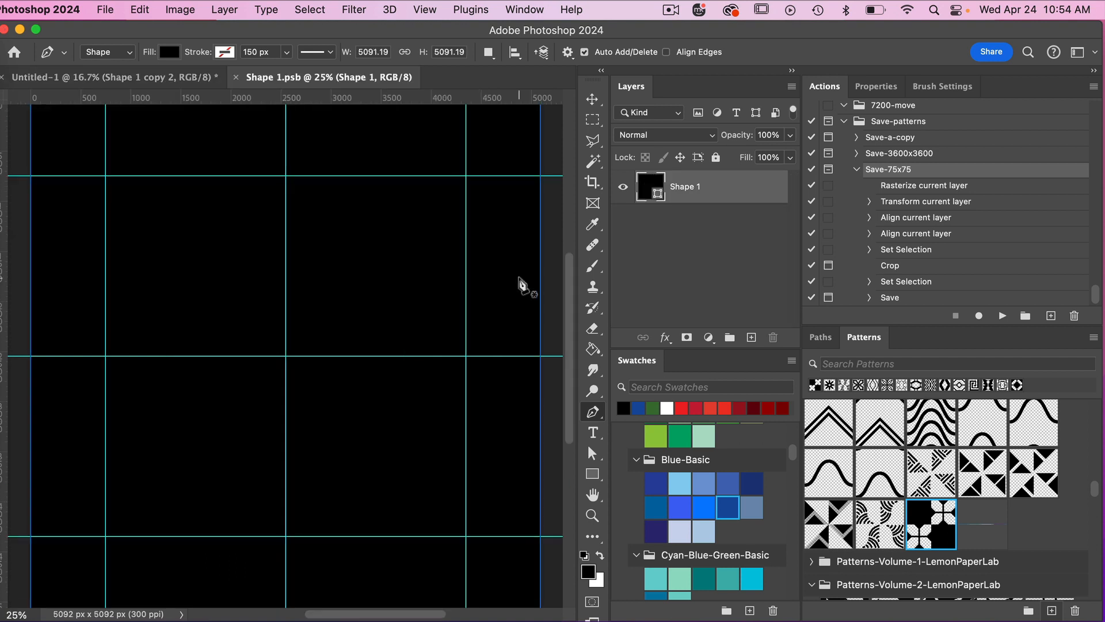
key(super+minus)
key(super+minus)
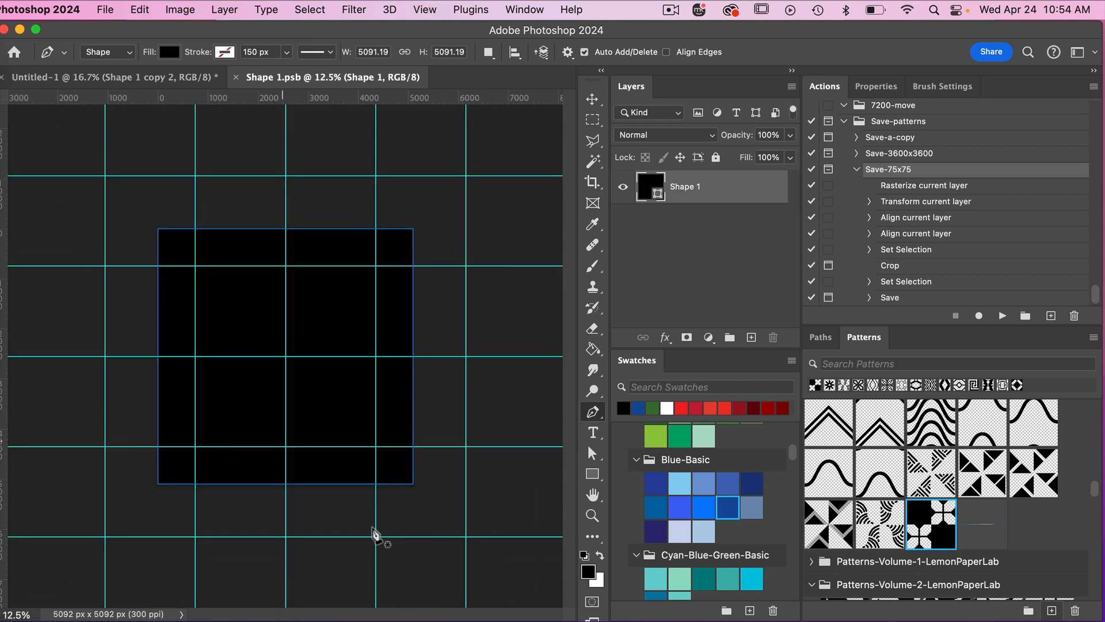
click(426, 13)
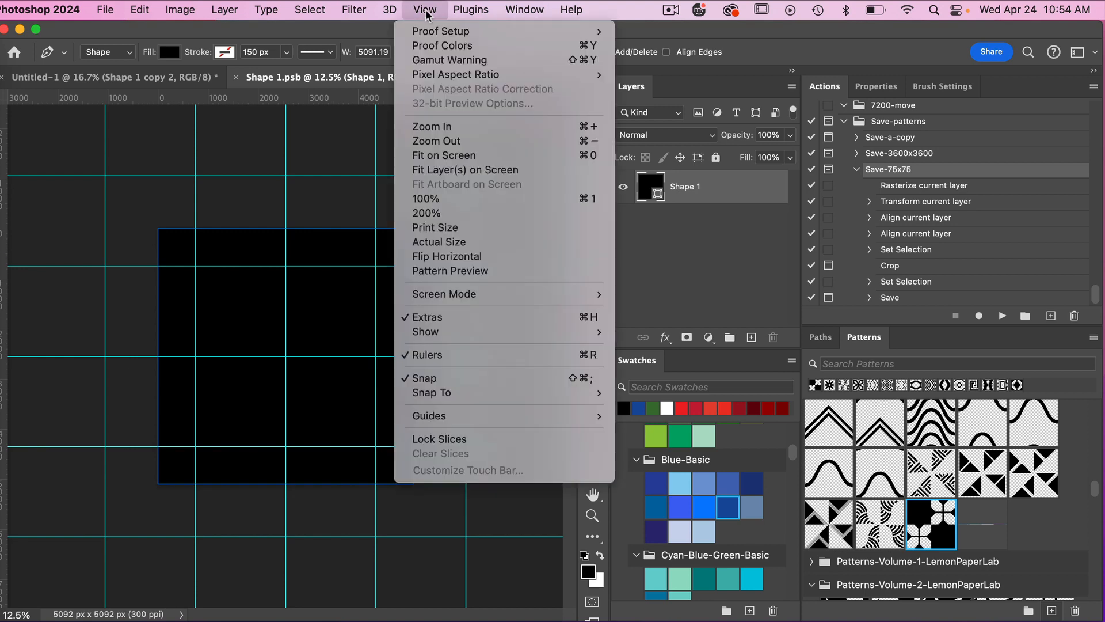
mouse_move(512, 423)
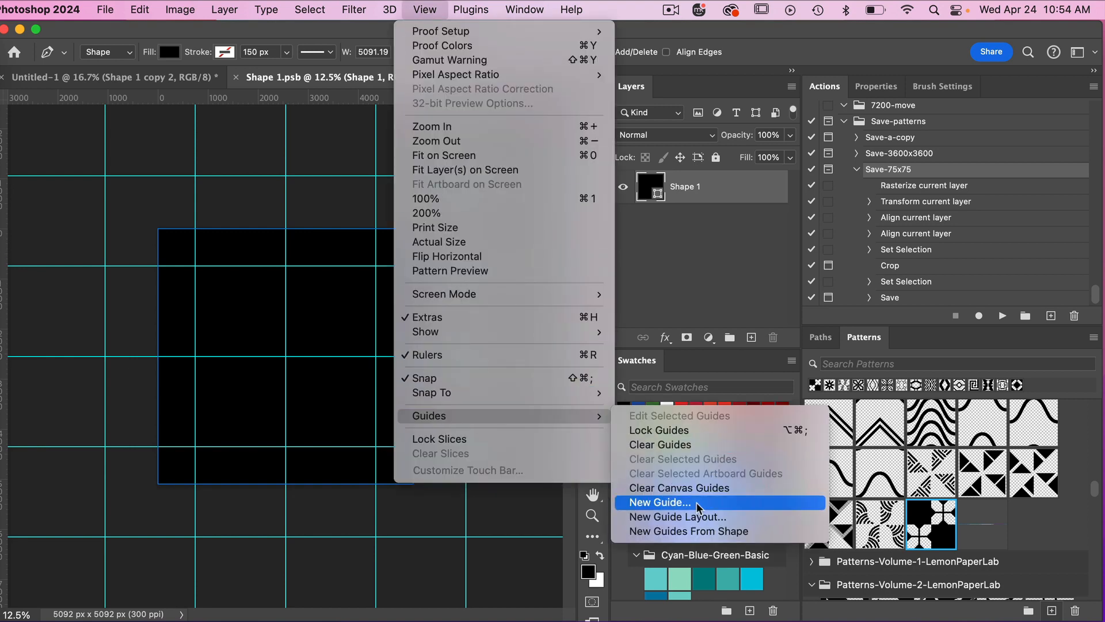
click(690, 445)
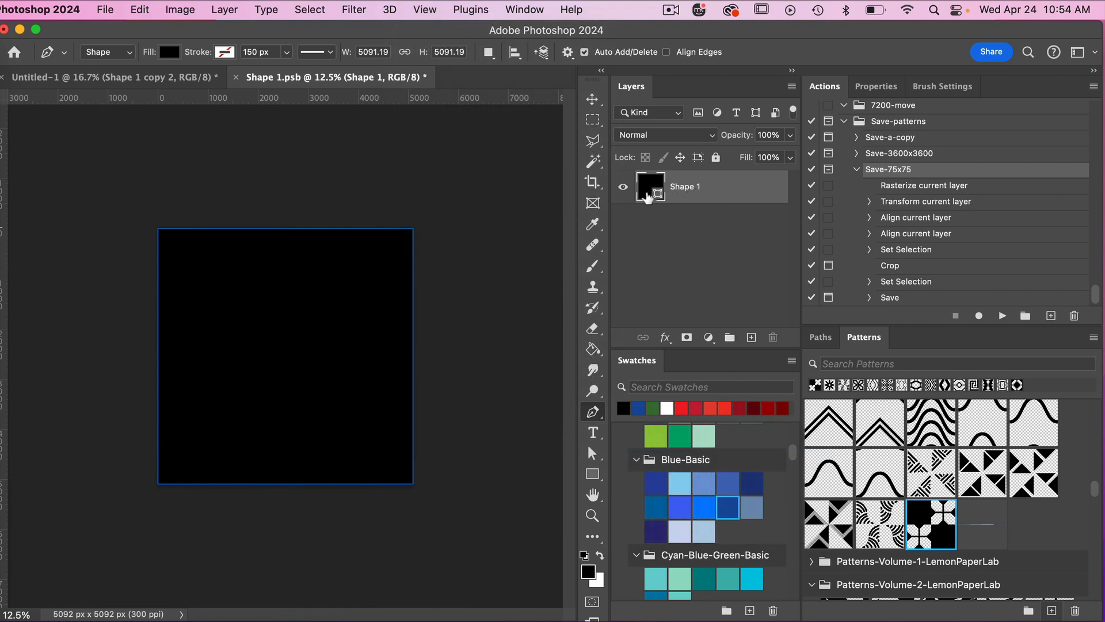
Hide the Shape 1 layer and draw a black circle about 3294 px in diameter on a new layer.
click(623, 188)
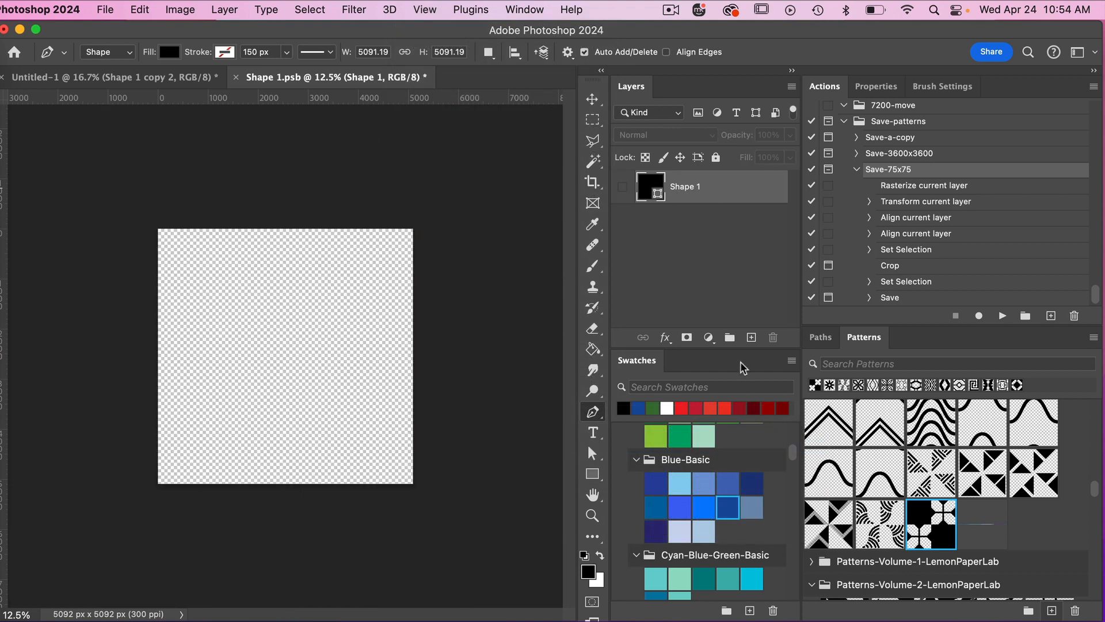
click(751, 338)
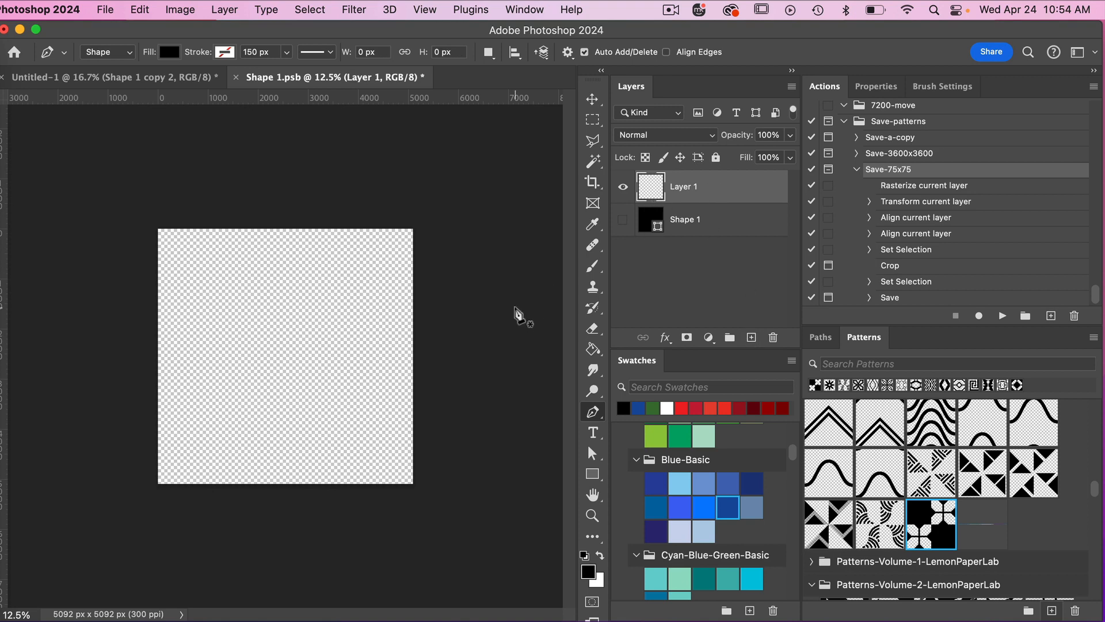
click(593, 475)
right_click(593, 477)
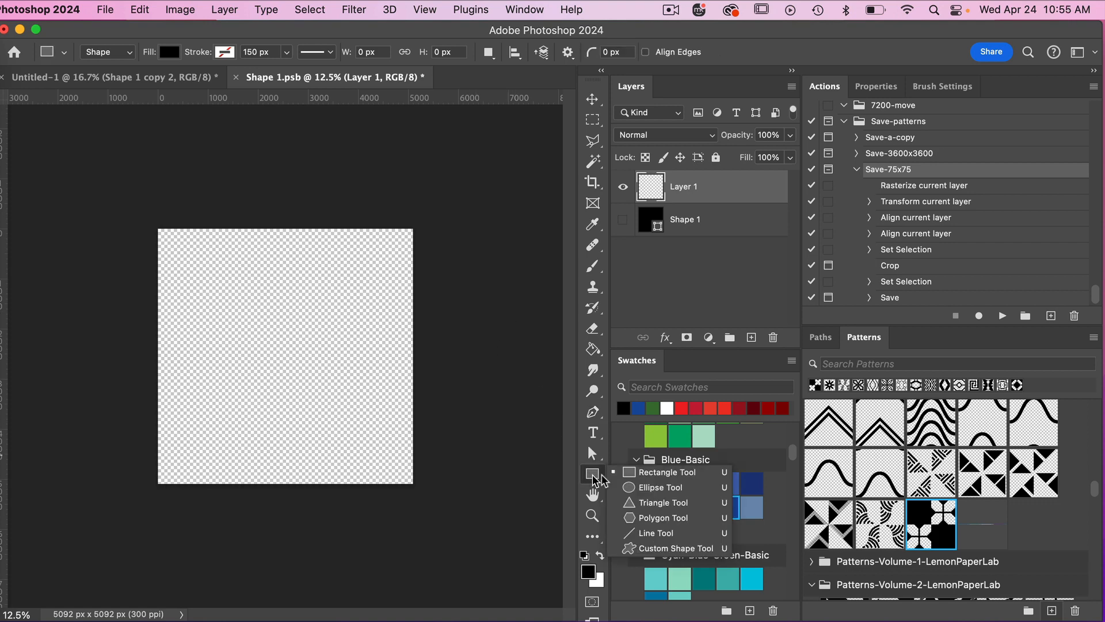
click(692, 489)
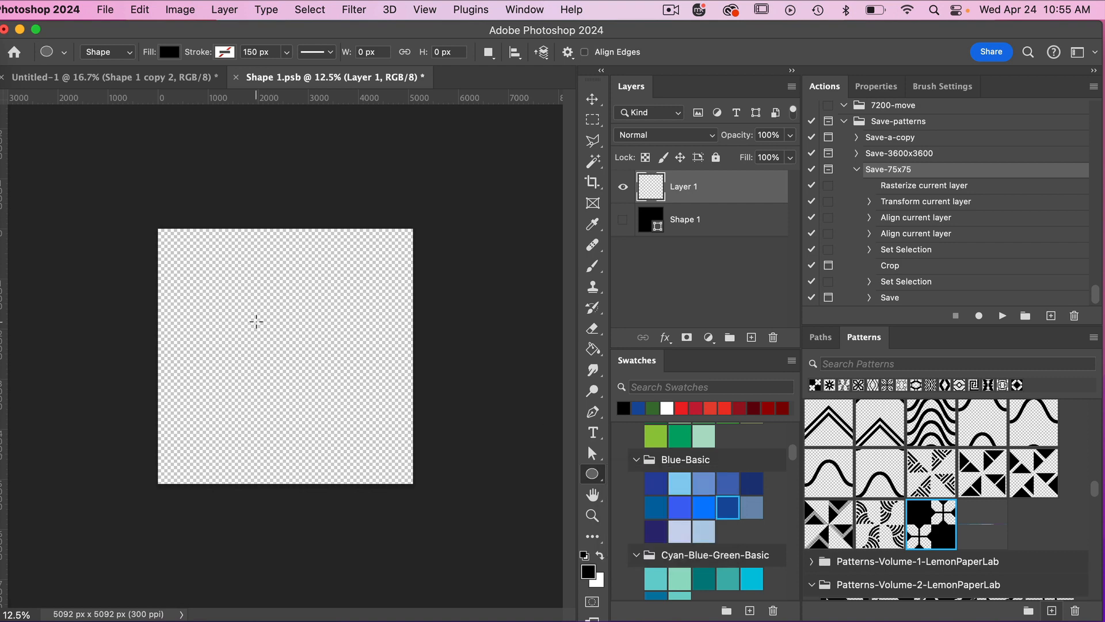
drag(256, 321, 362, 397)
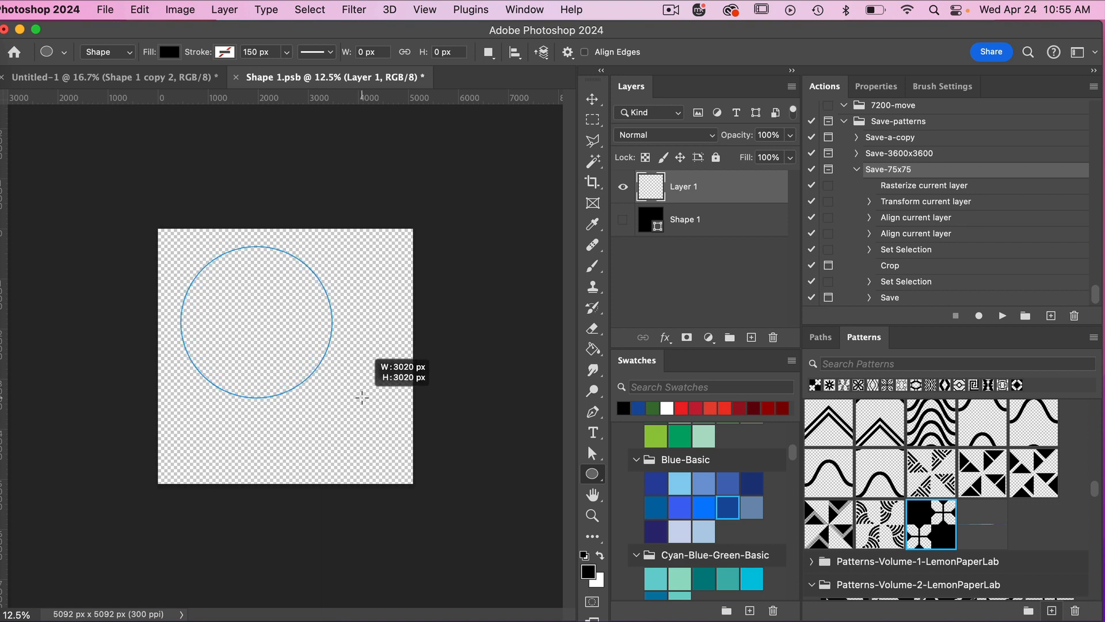
drag(363, 397, 361, 403)
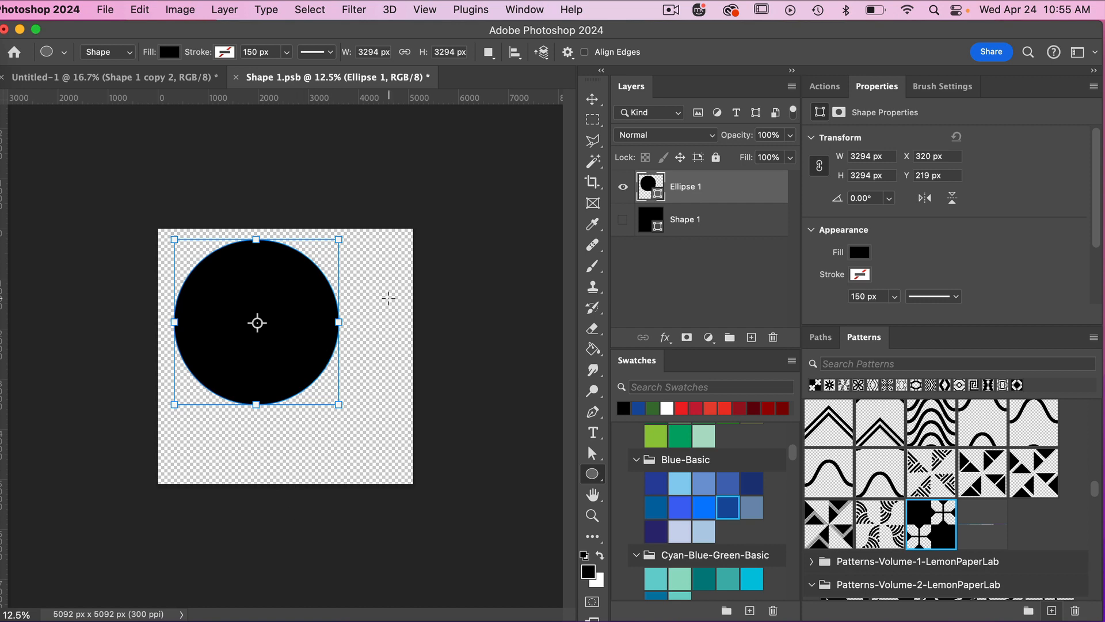
Add a guide layout of 4 columns and 4 rows and centre the circle on the midpoint of the canvas's upper edge.
click(425, 10)
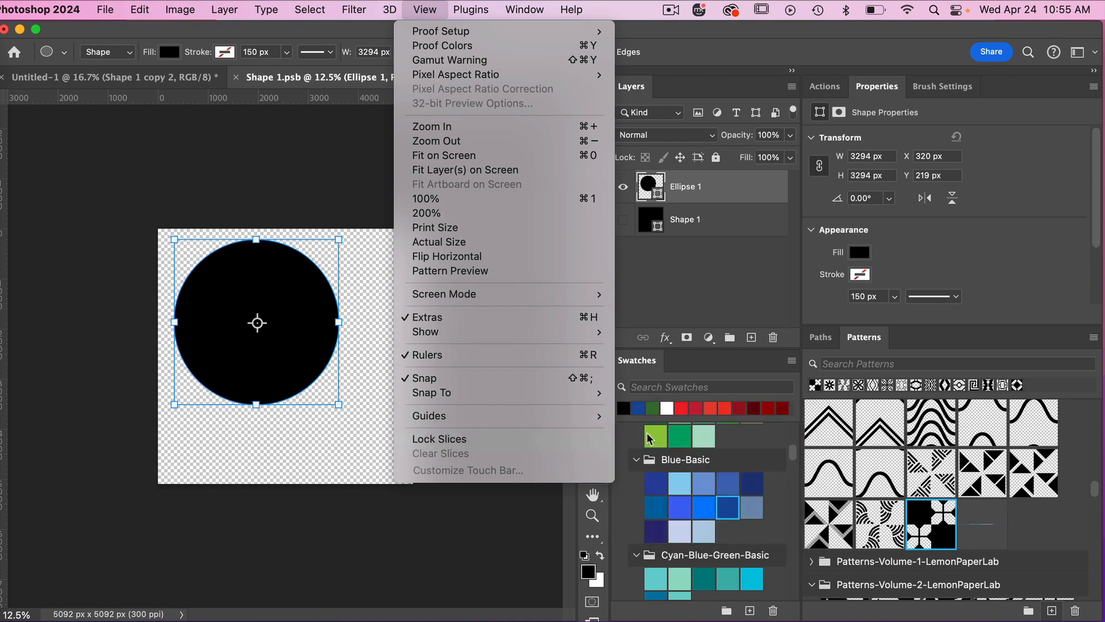
mouse_move(574, 417)
click(656, 517)
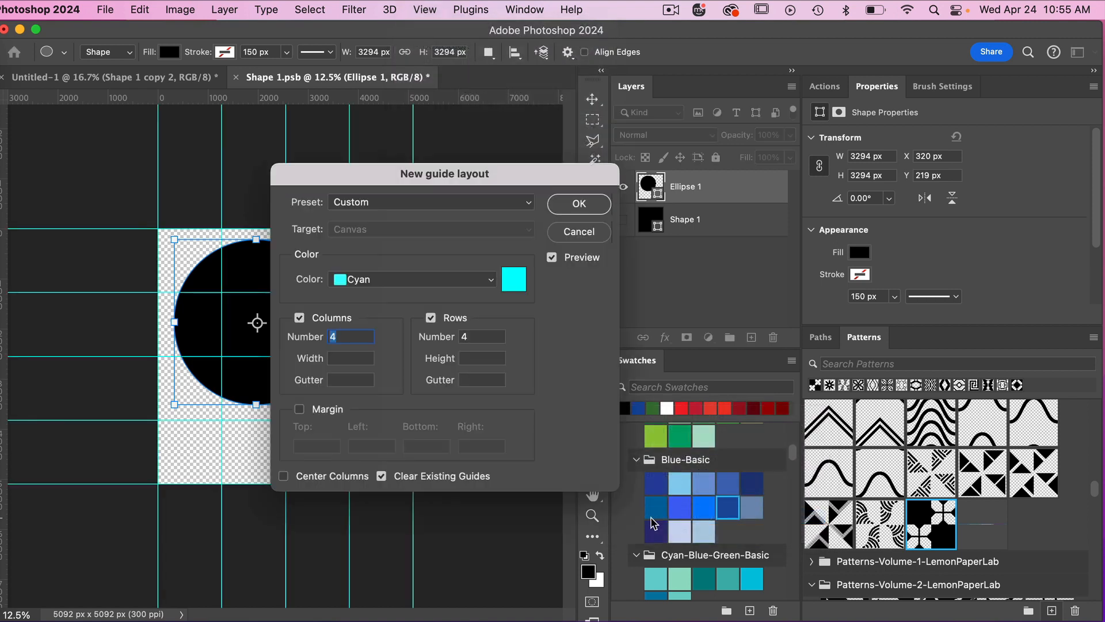
click(582, 204)
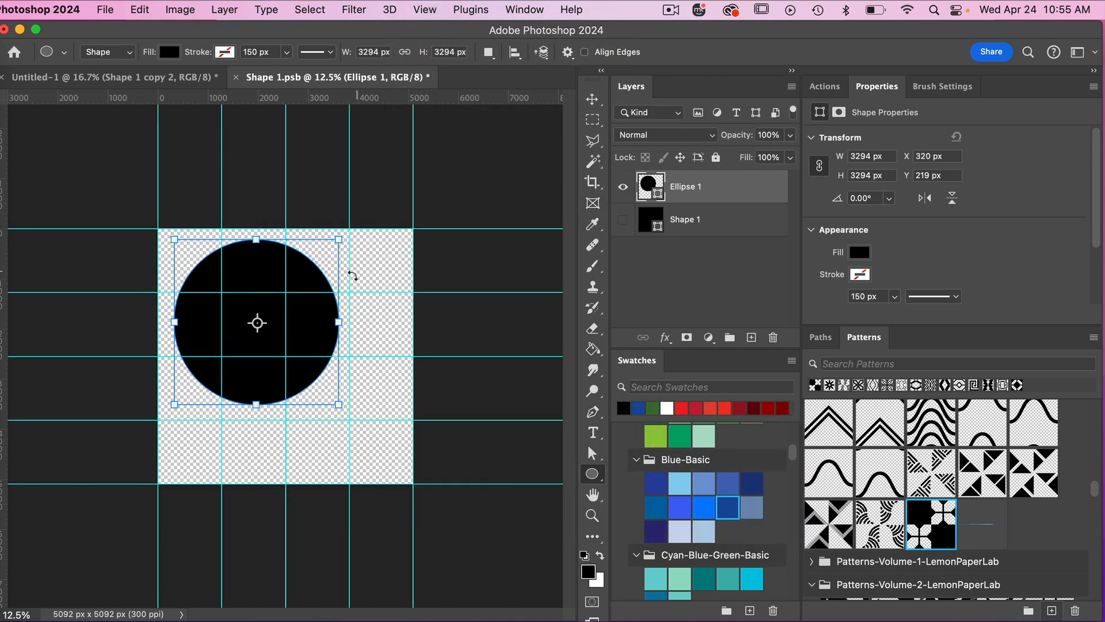
click(592, 102)
drag(298, 322, 332, 238)
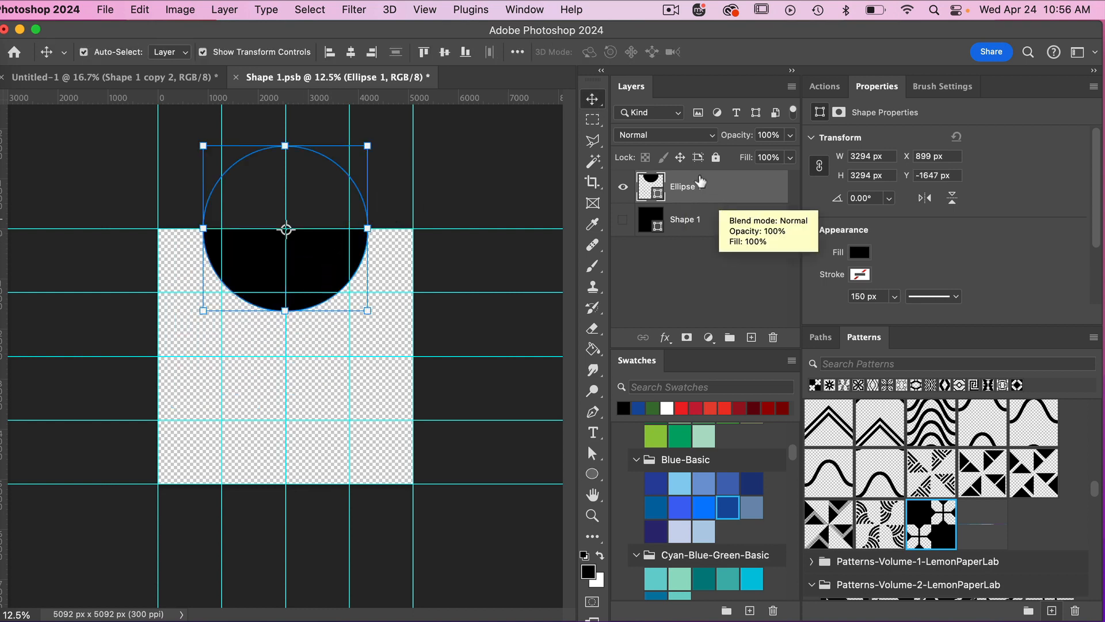
Convert the Ellipse 1 layer to a smart object and place a duplicate centred on the midpoint of the canvas's lower edge.
right_click(716, 193)
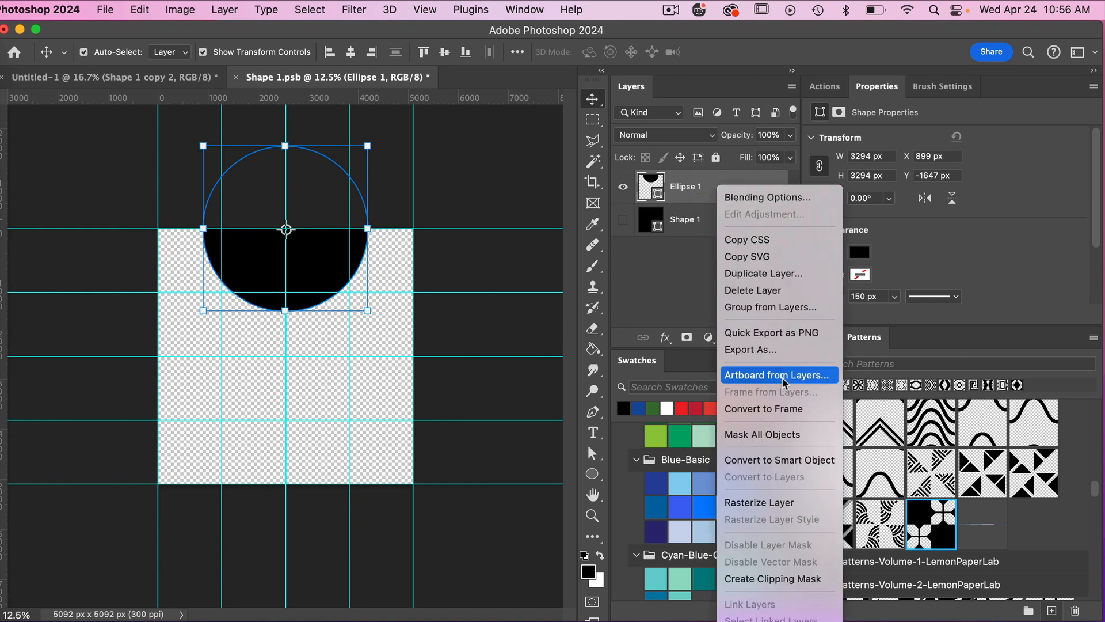
click(768, 459)
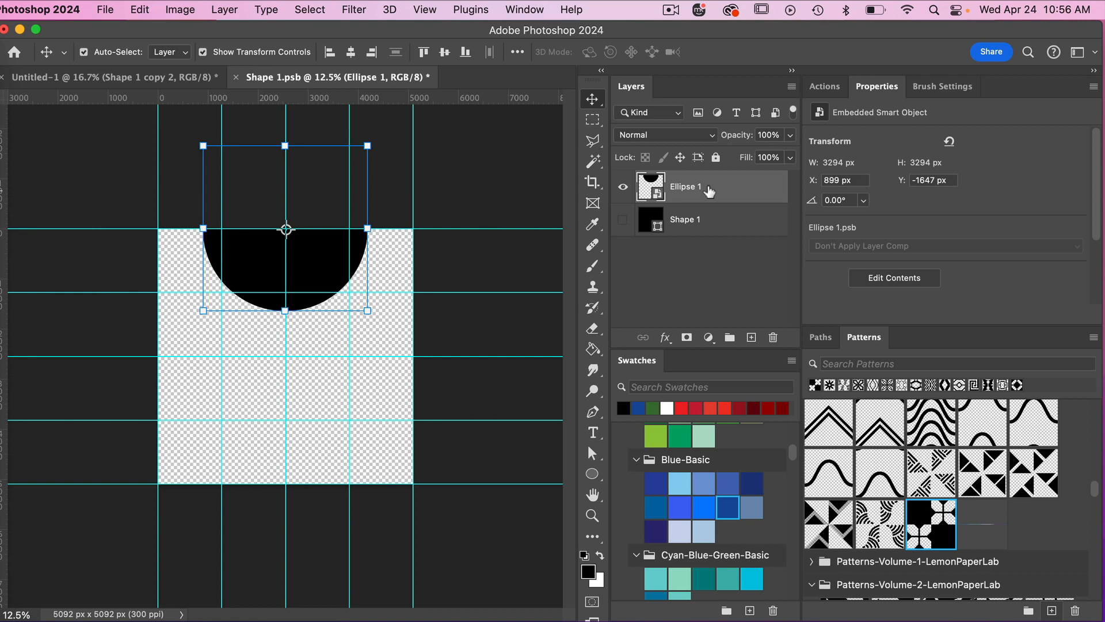
key(super+j)
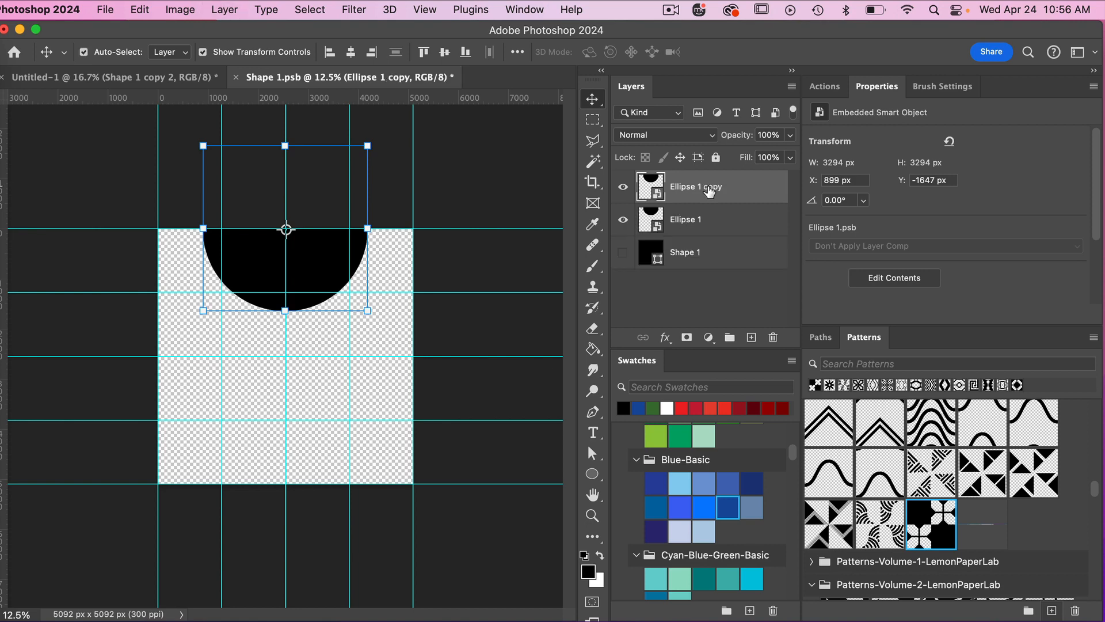
drag(331, 253, 324, 497)
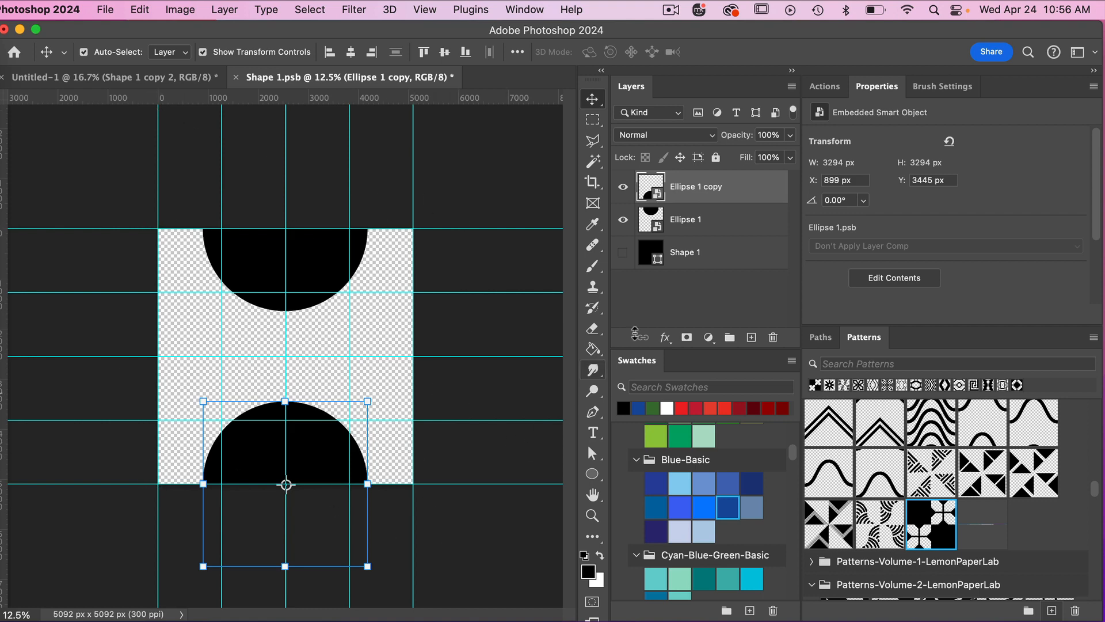
Draw a closed black square with the Pen tool through the four canvas corners, covering the whole 5092 × 5092 px canvas.
click(592, 411)
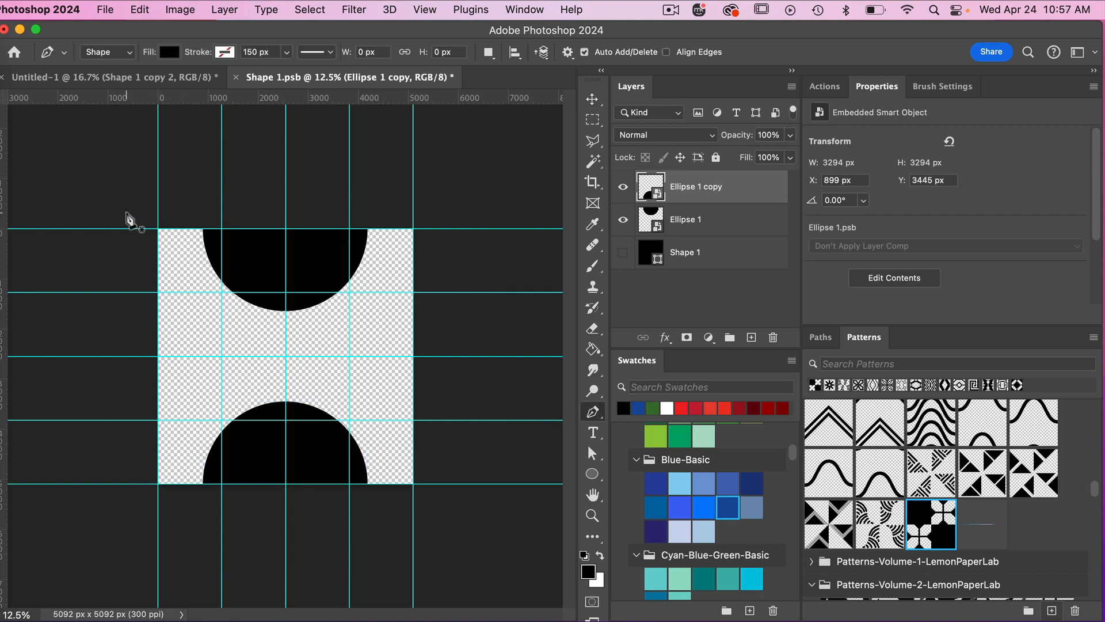
click(158, 229)
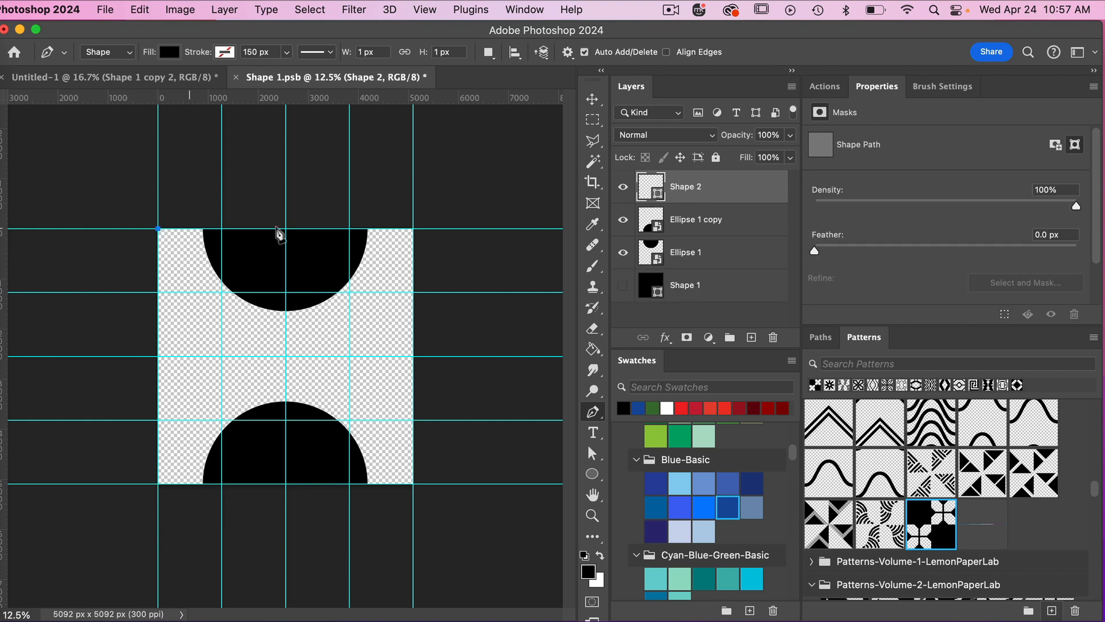
click(413, 229)
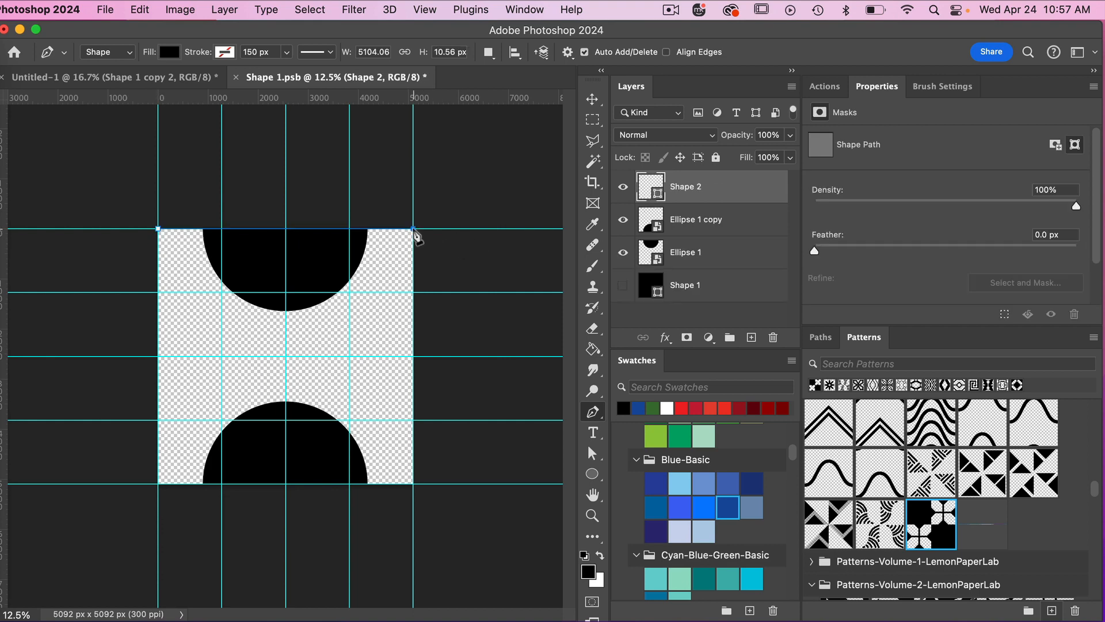
click(412, 483)
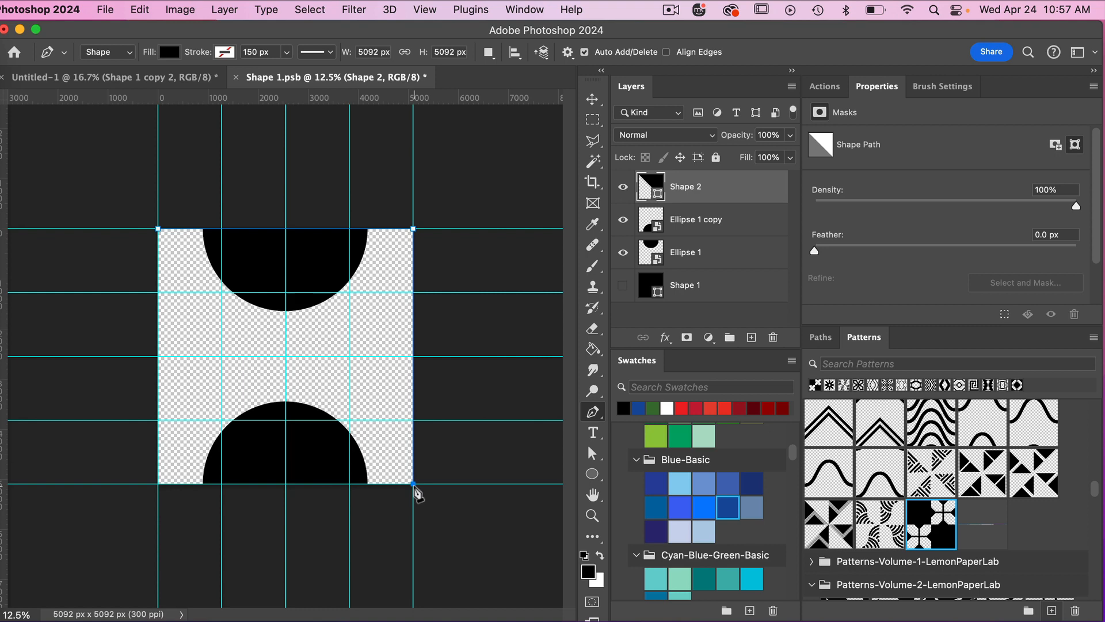
click(158, 484)
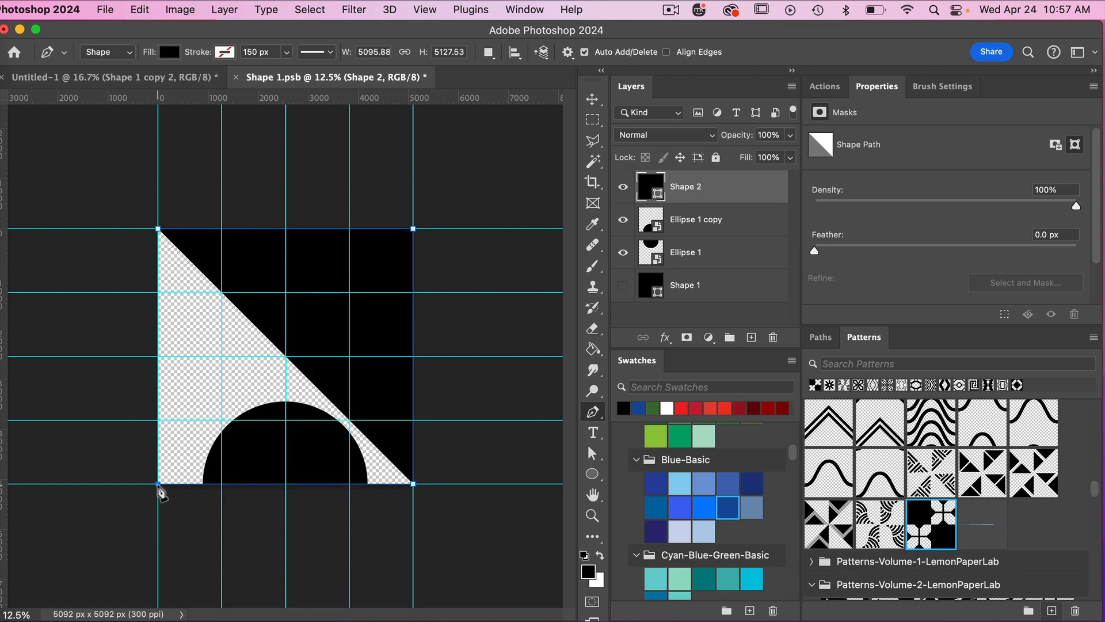
click(159, 228)
key(Return)
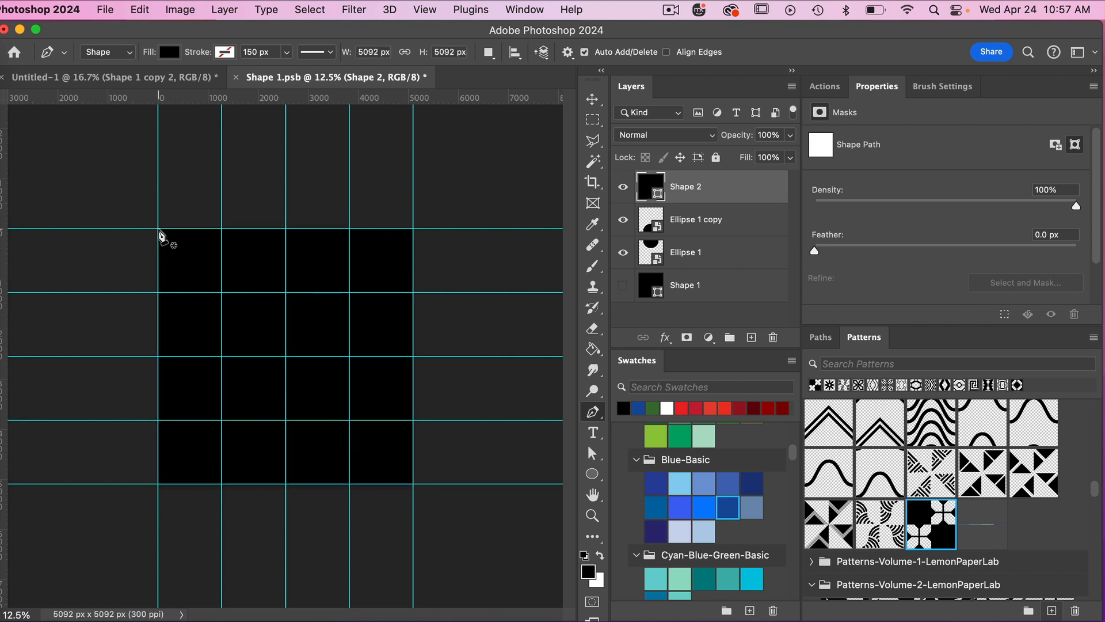
Give the Shape 2 square no fill and a black 300 px stroke, and save the Shape 1.psb contents.
click(169, 52)
click(73, 84)
click(229, 51)
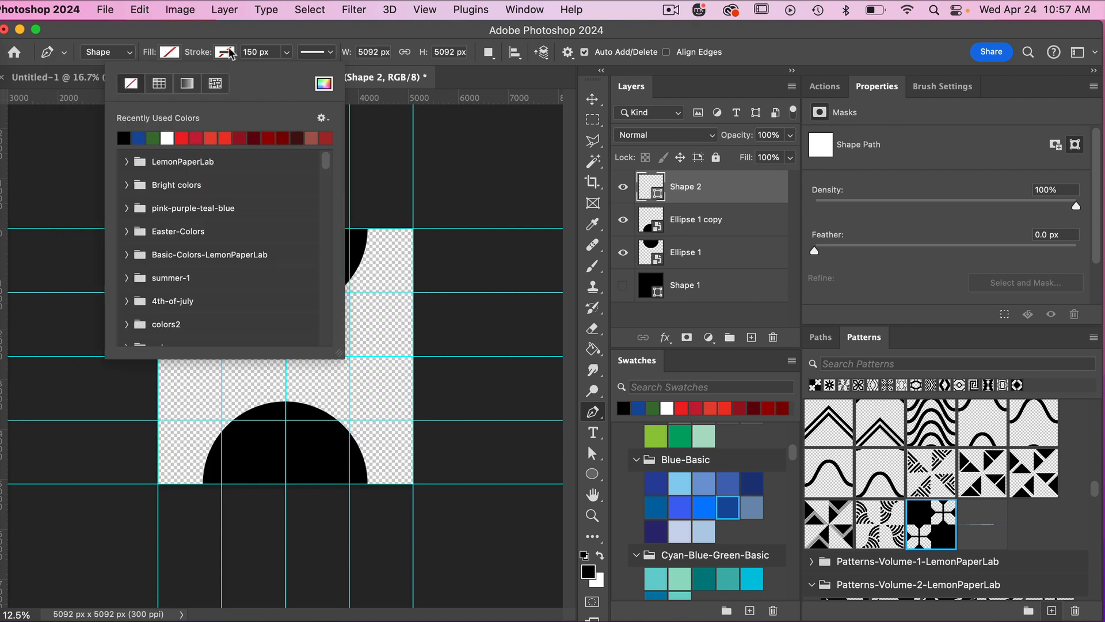
click(123, 138)
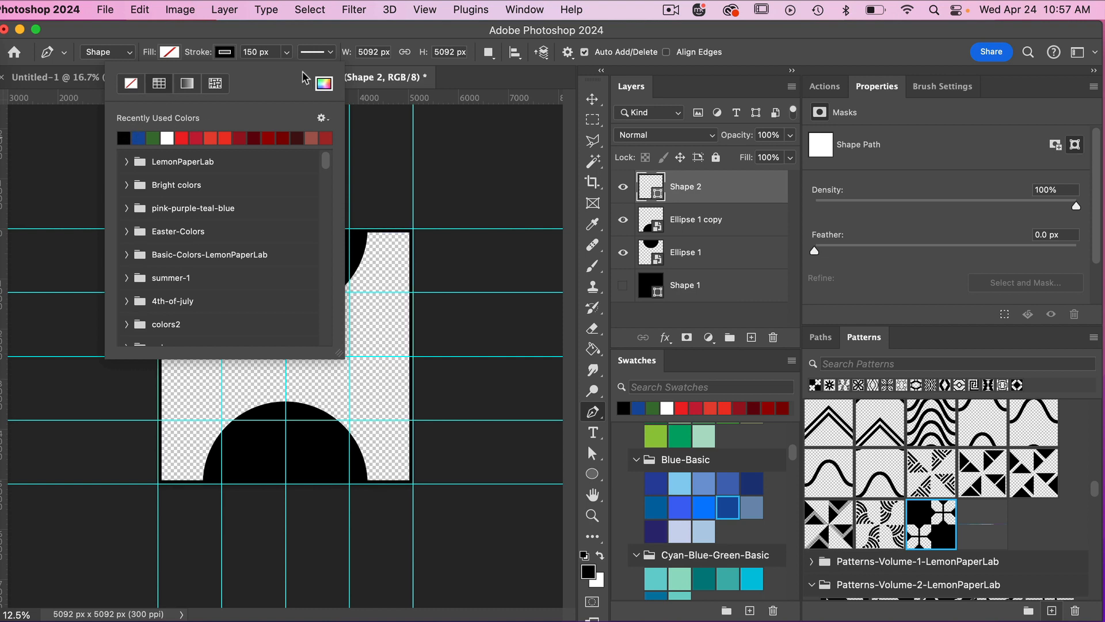
click(276, 52)
text(300)
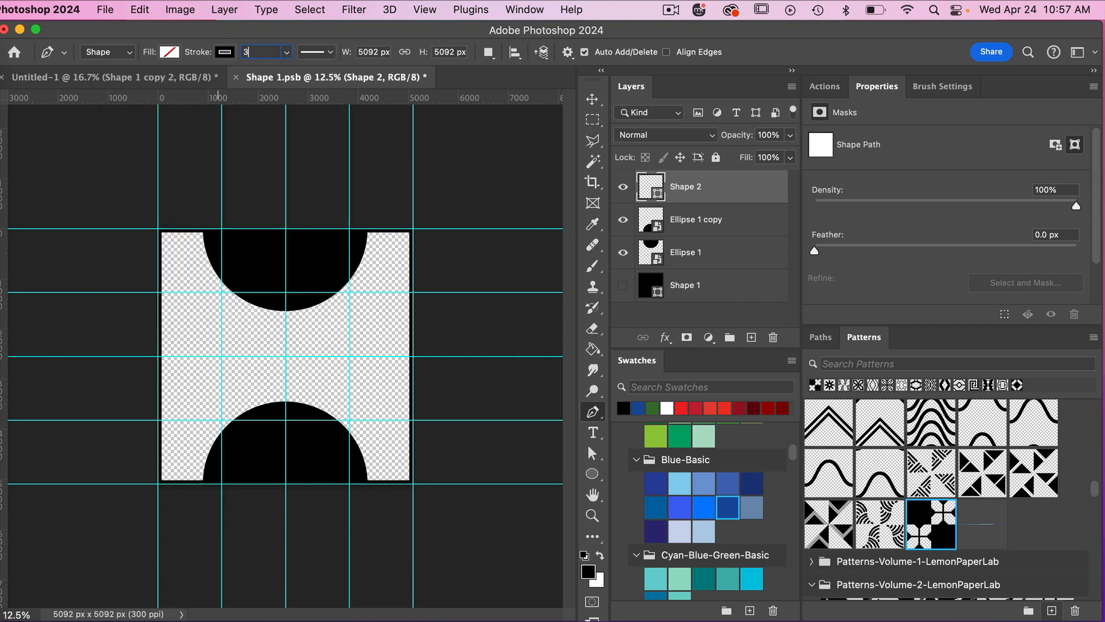
key(Return)
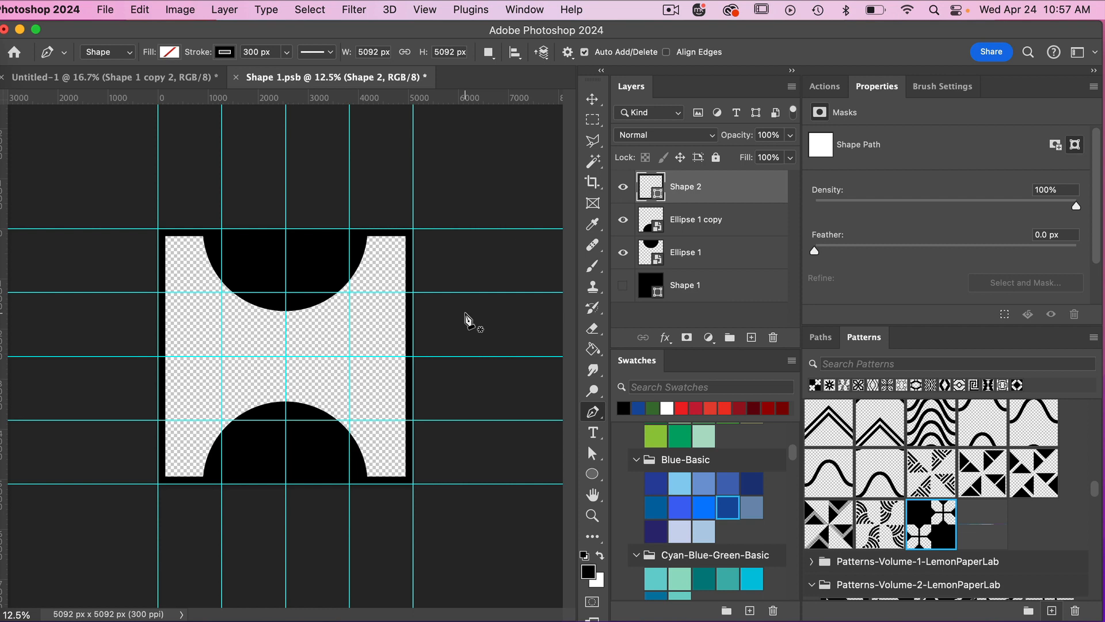
key(super+s)
In the Untitled-1 tile document, set the rotation of the central Shape 1 smart object to 45°.
click(183, 84)
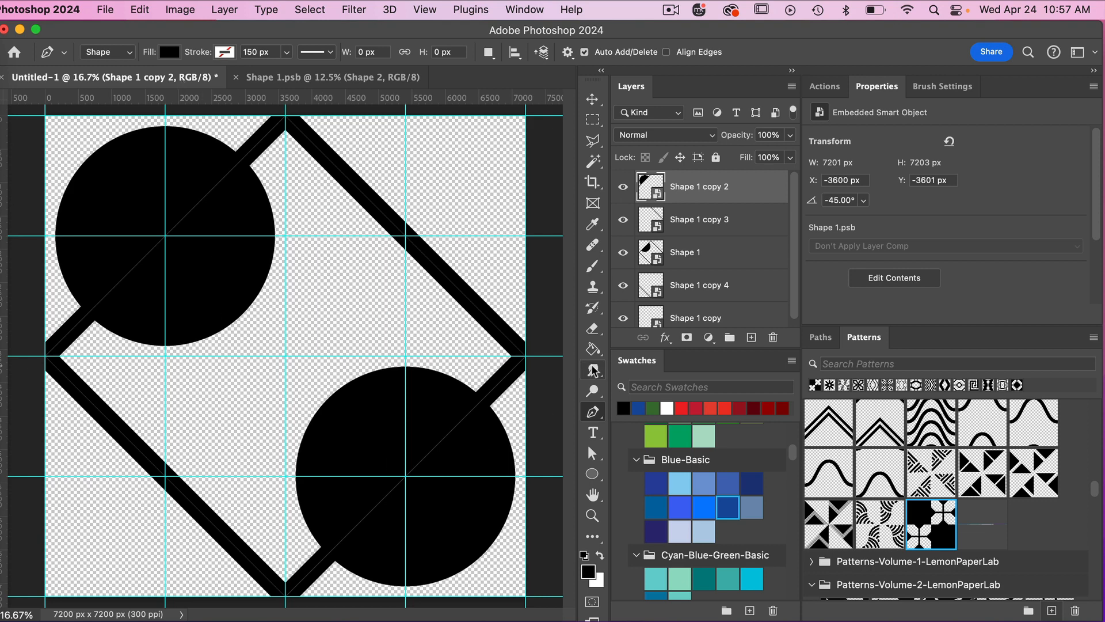
click(706, 257)
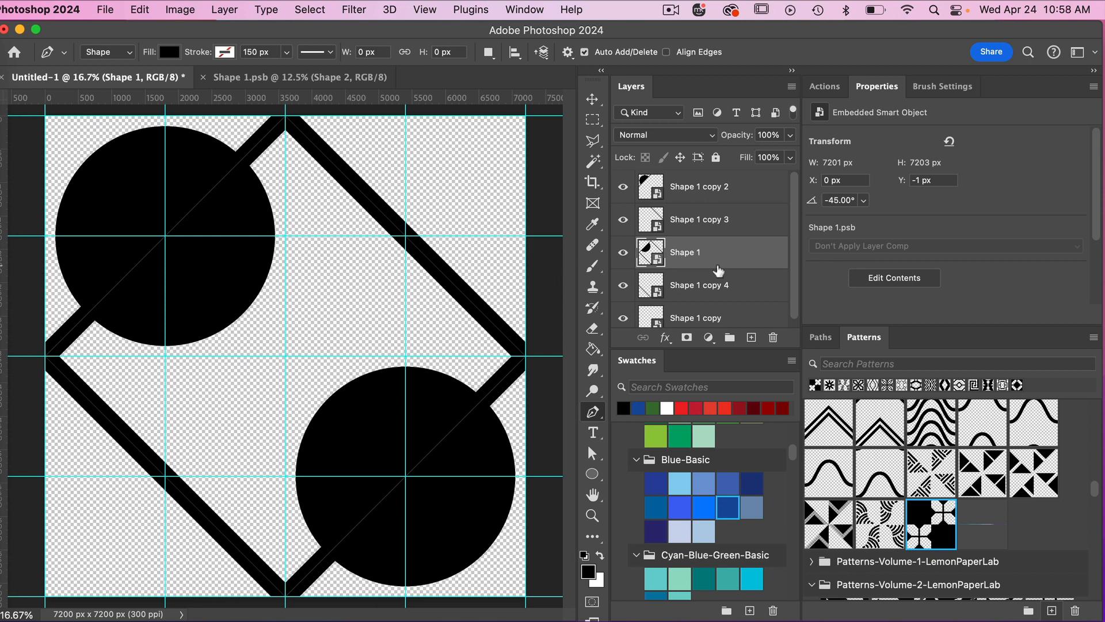
key(super+t)
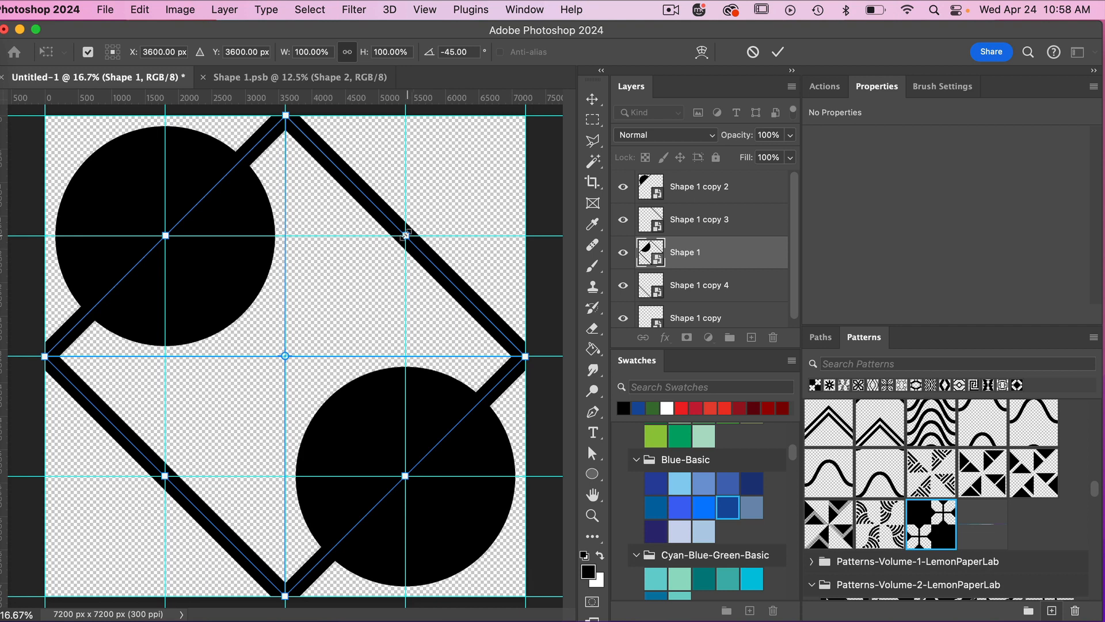
click(467, 52)
text(45)
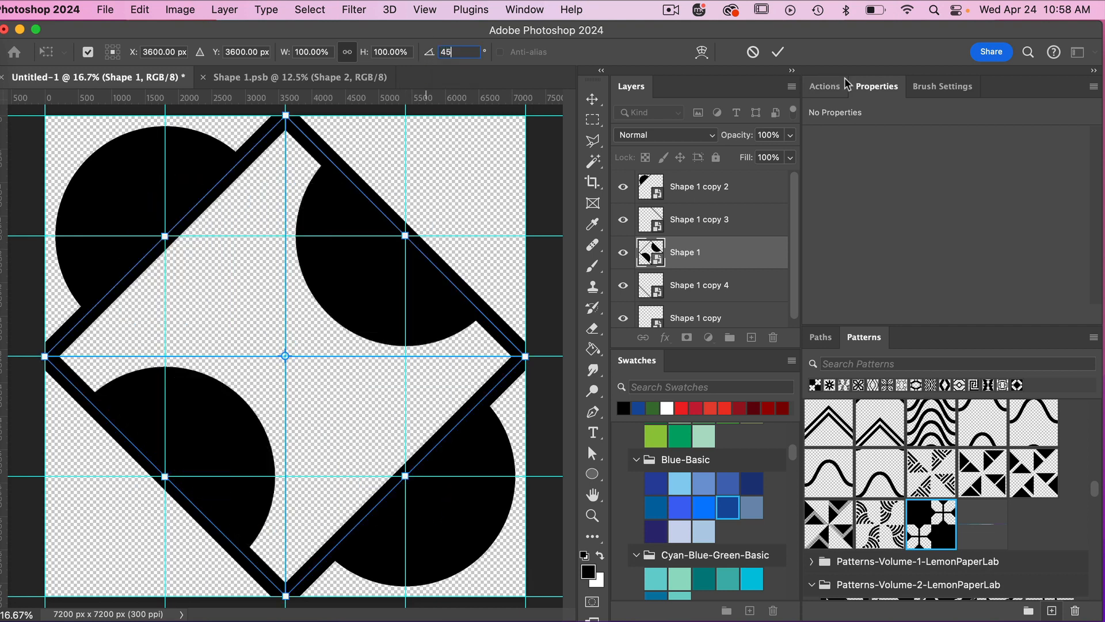
click(778, 53)
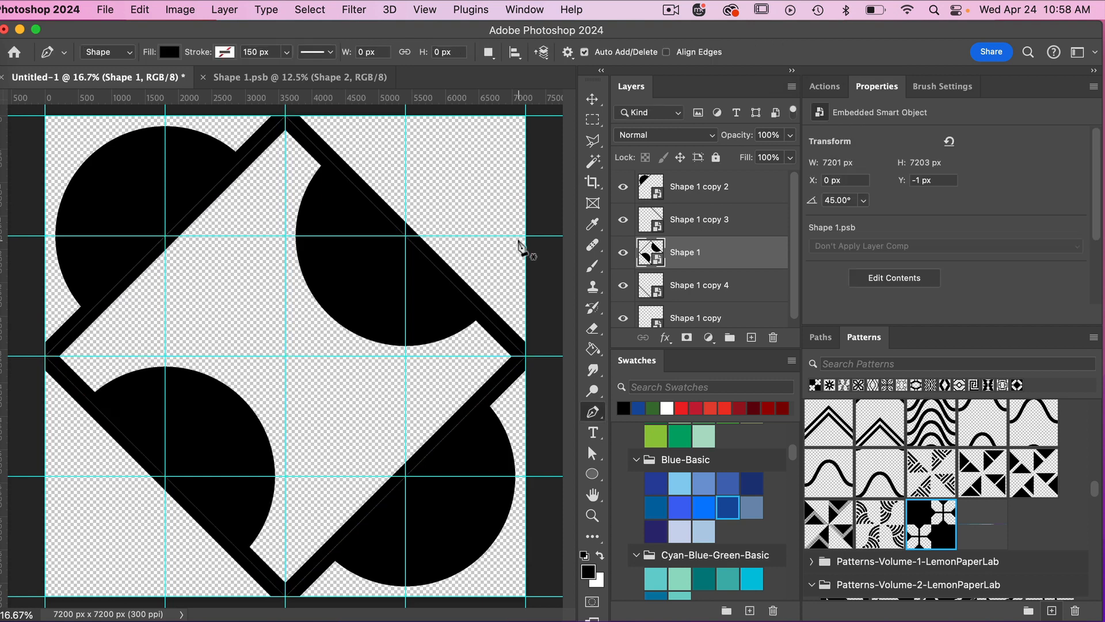
Clear all guides from the tile document and turn on Pattern Preview to show the repeat.
key(super+minus)
key(super+minus)
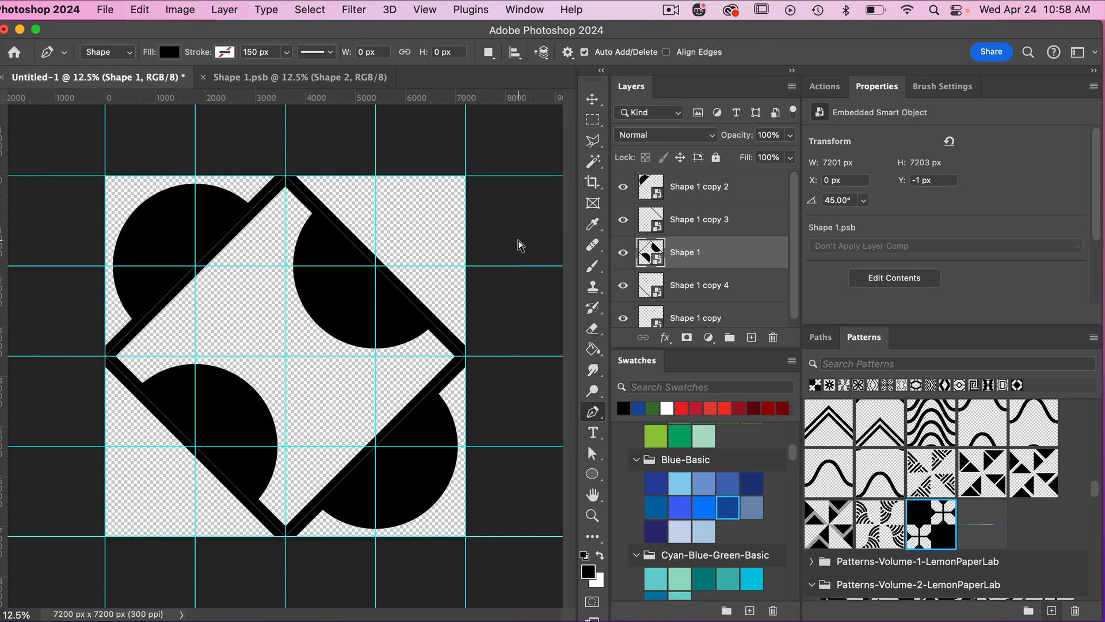
click(427, 10)
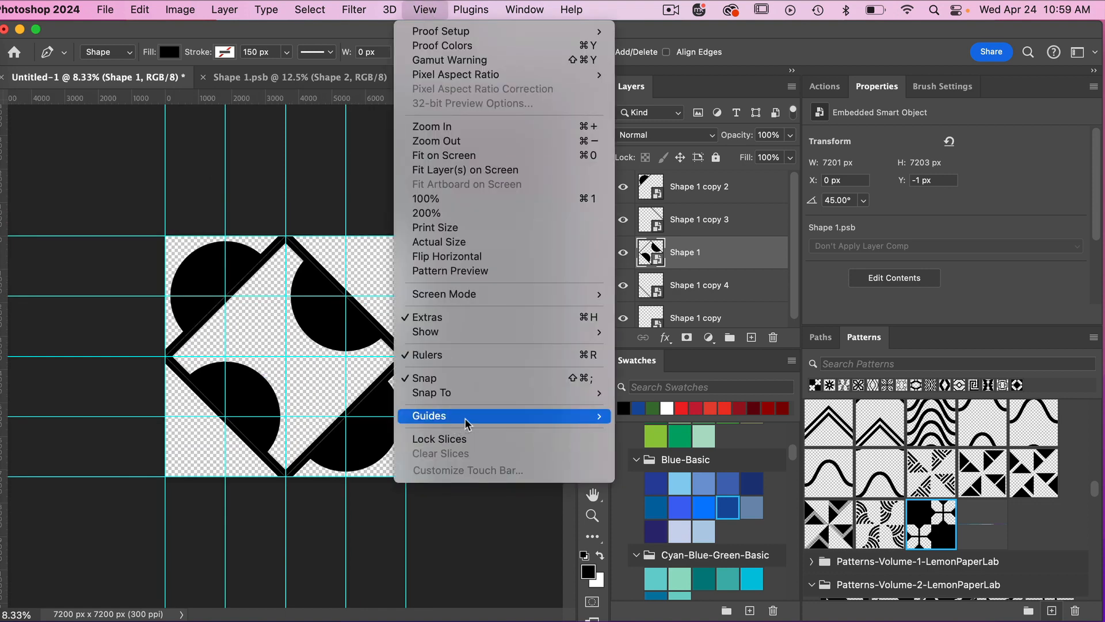
mouse_move(593, 416)
click(650, 444)
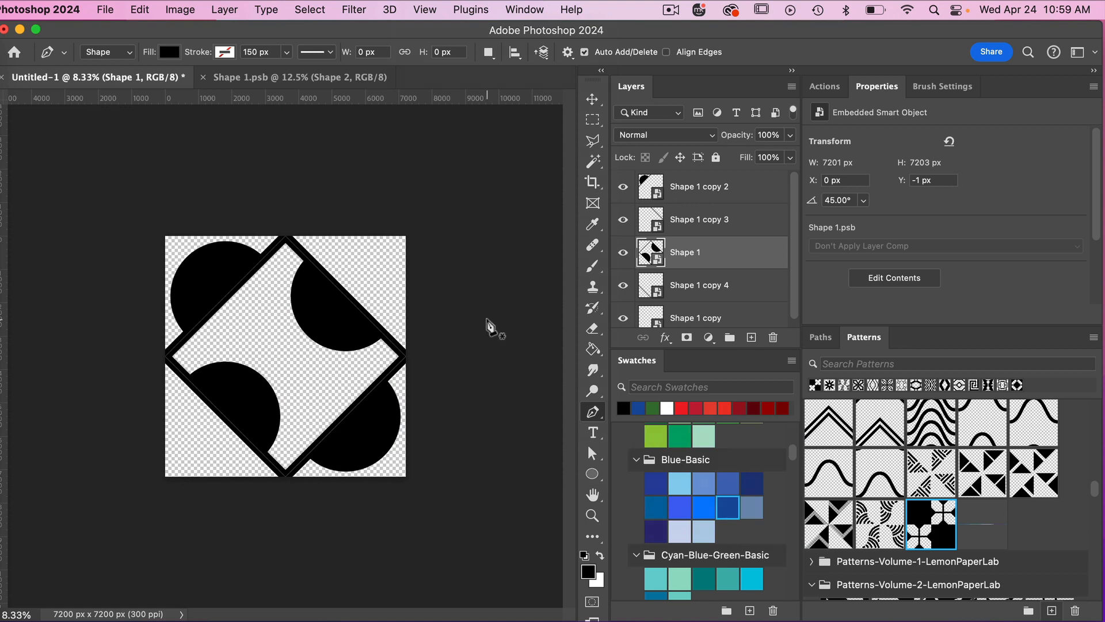
click(428, 11)
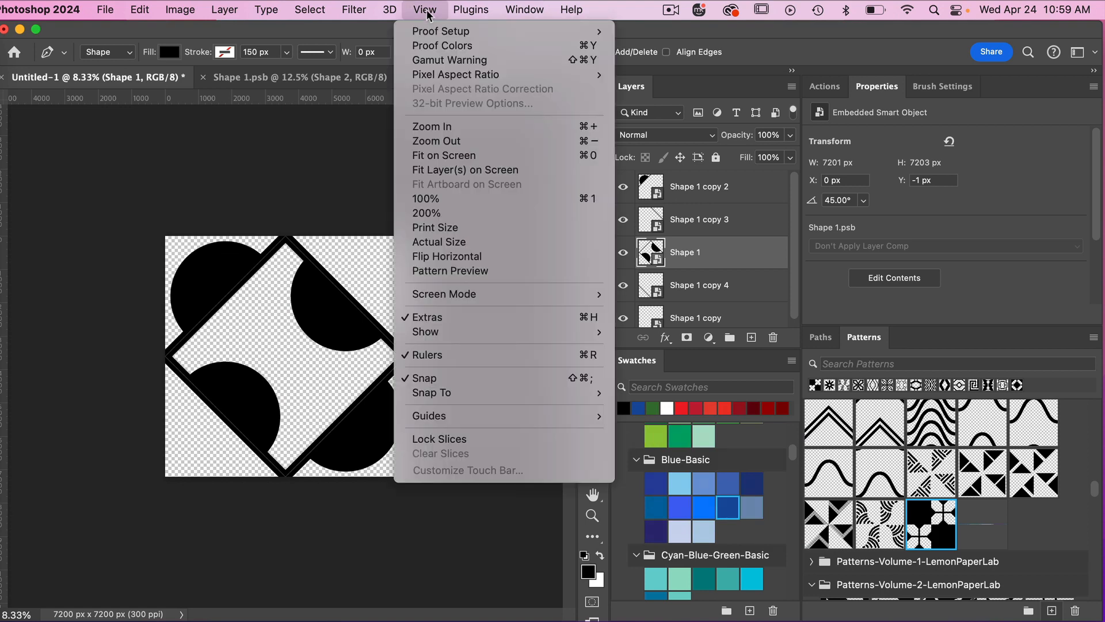
click(448, 270)
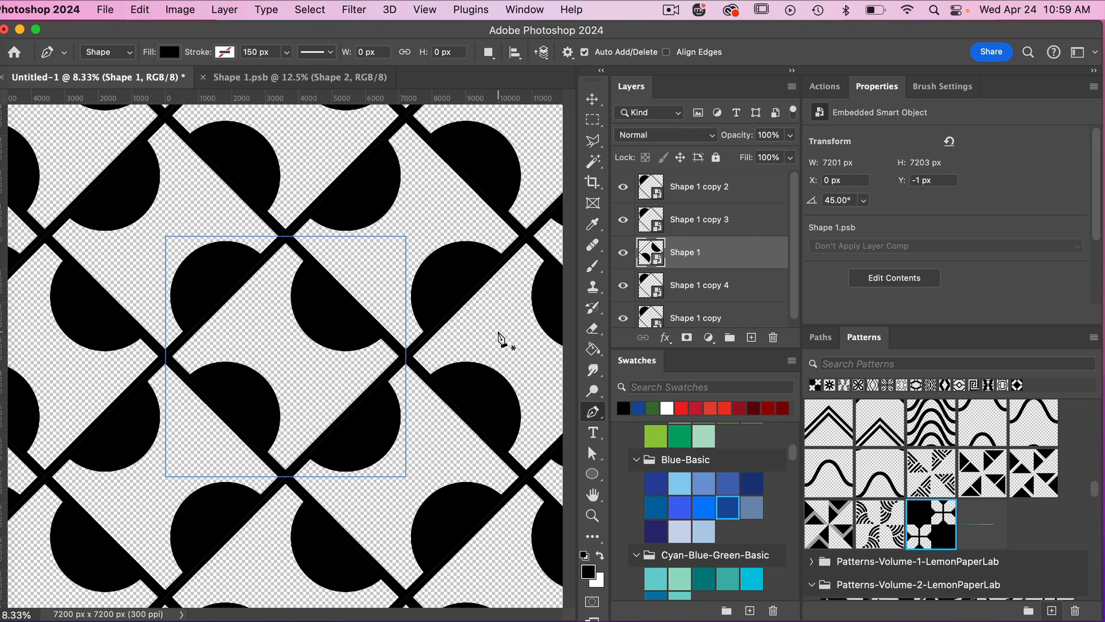
key(super+minus)
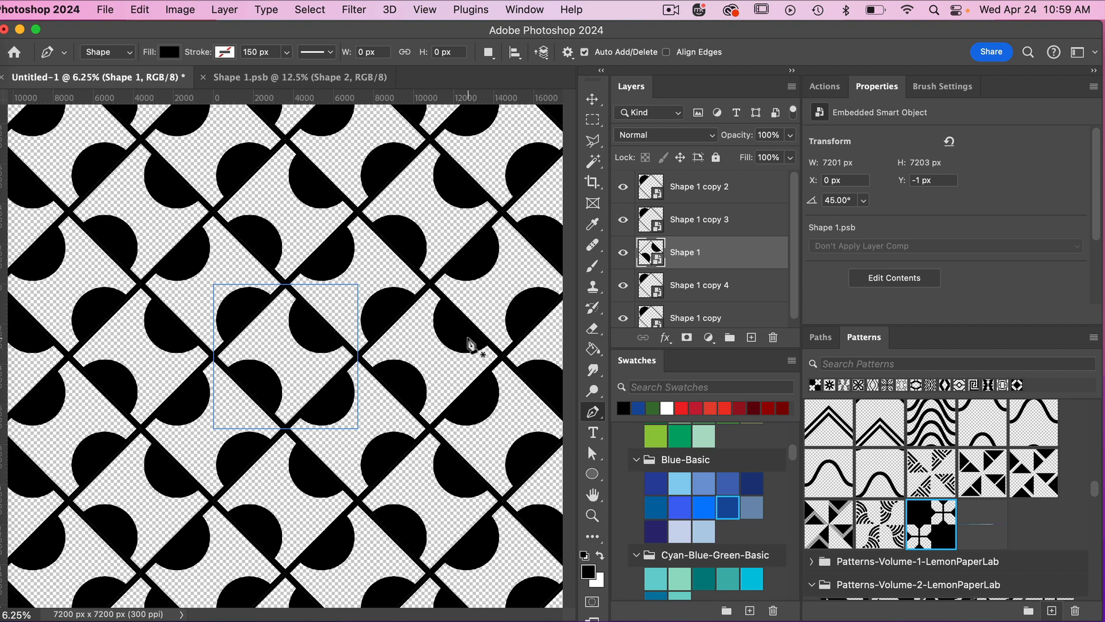
Save the tile as a new pattern preset, accepting the default name.
click(139, 9)
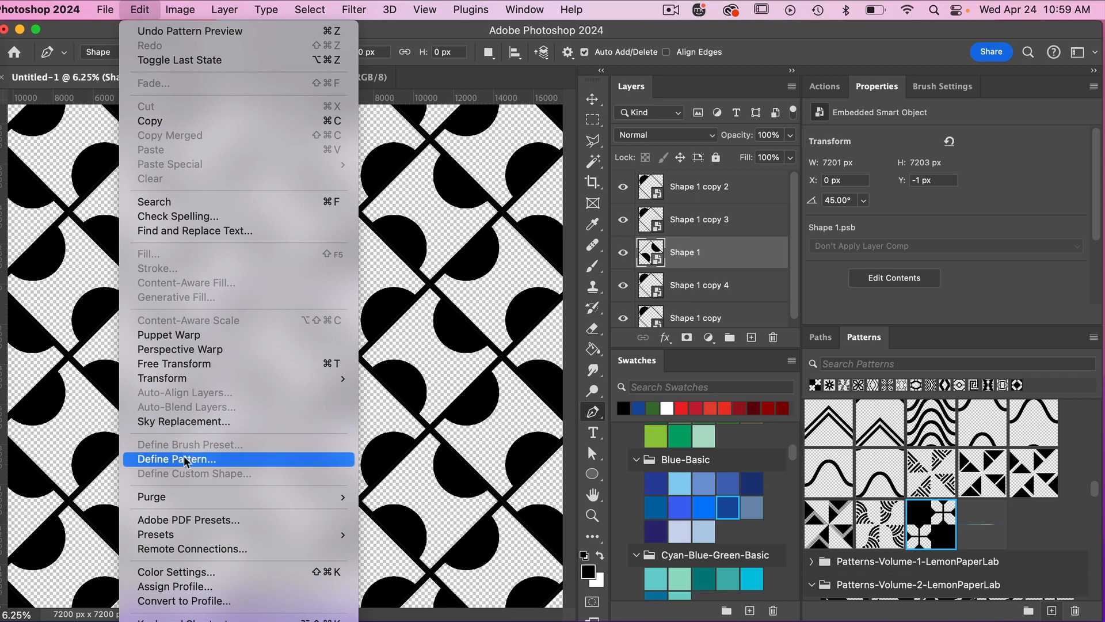
click(867, 344)
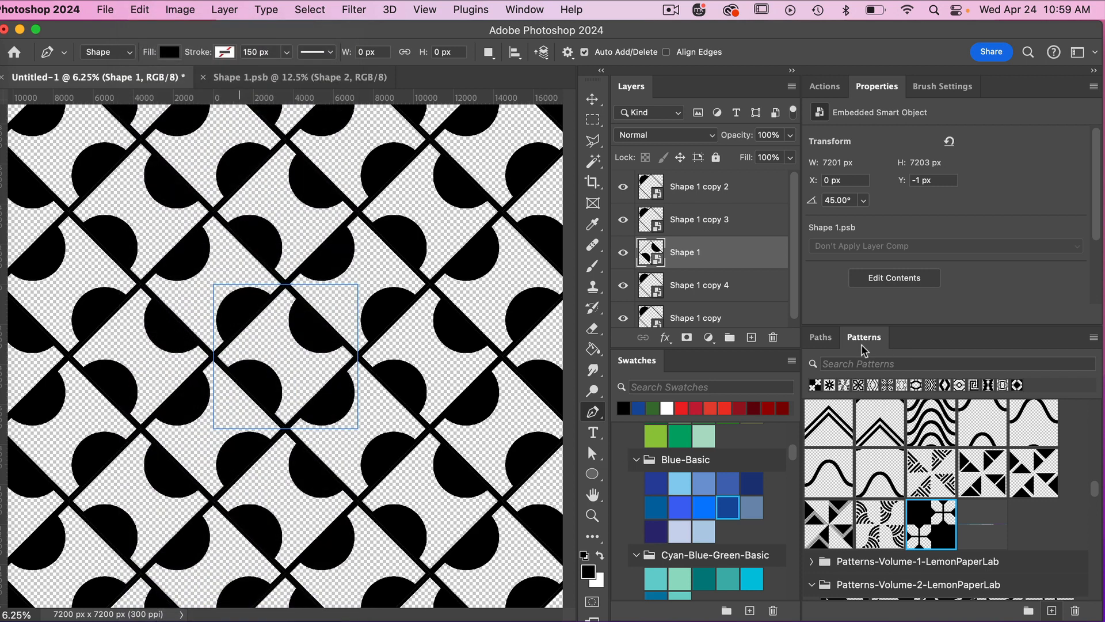
click(524, 10)
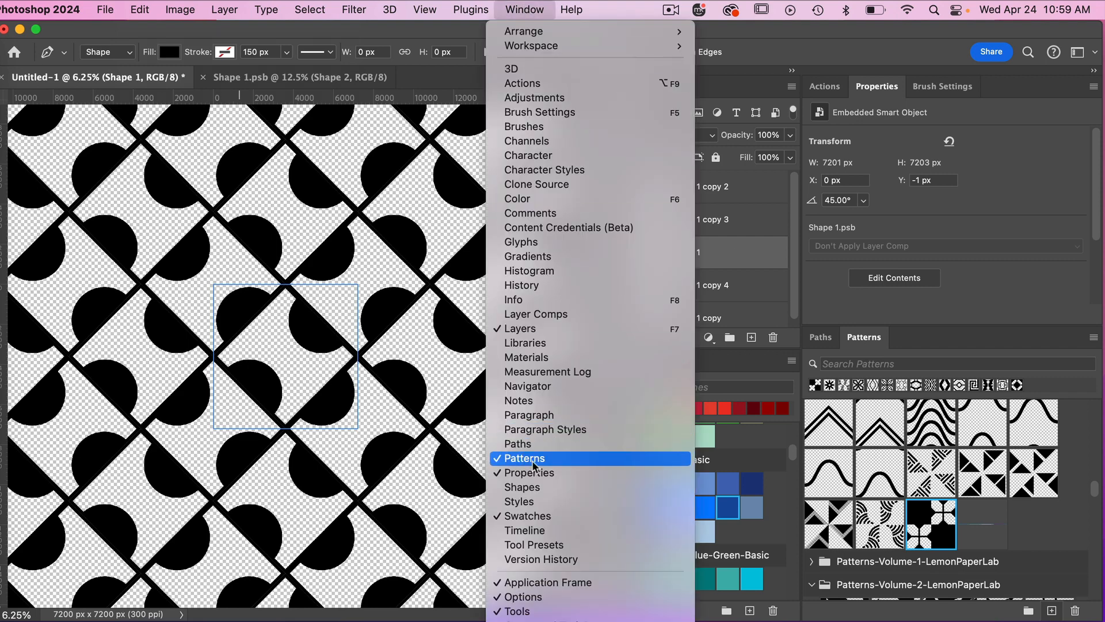
click(860, 341)
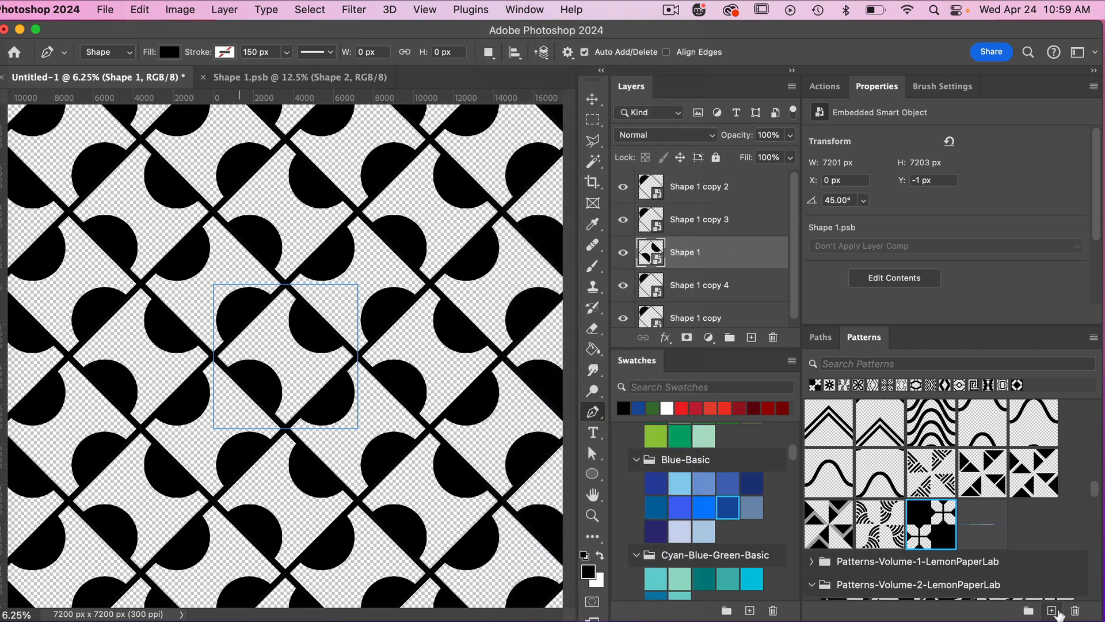
click(1051, 610)
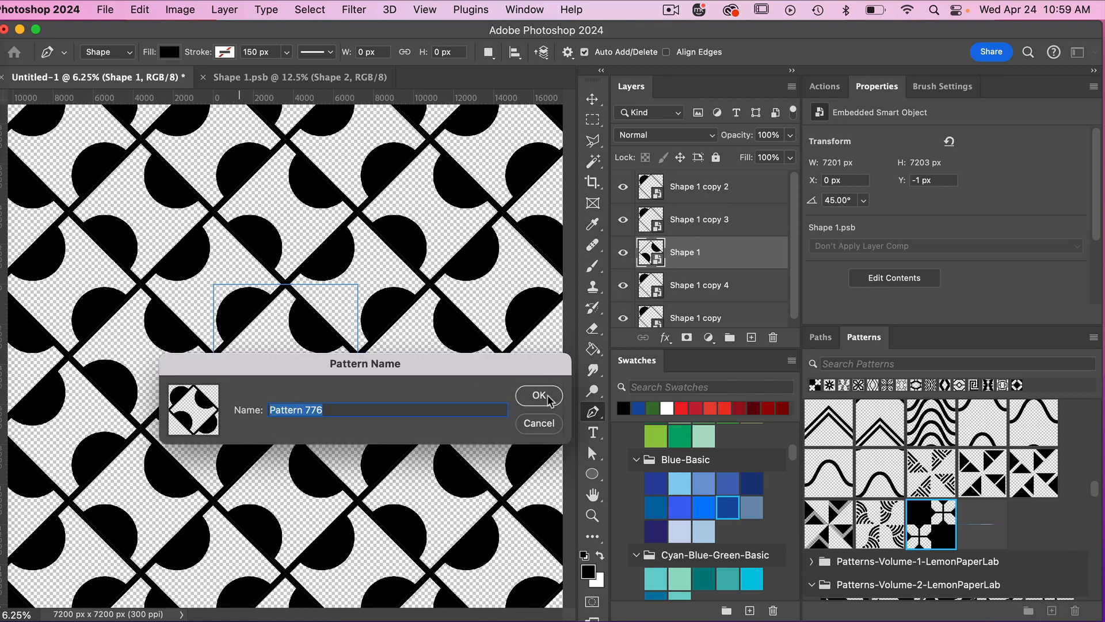
click(539, 396)
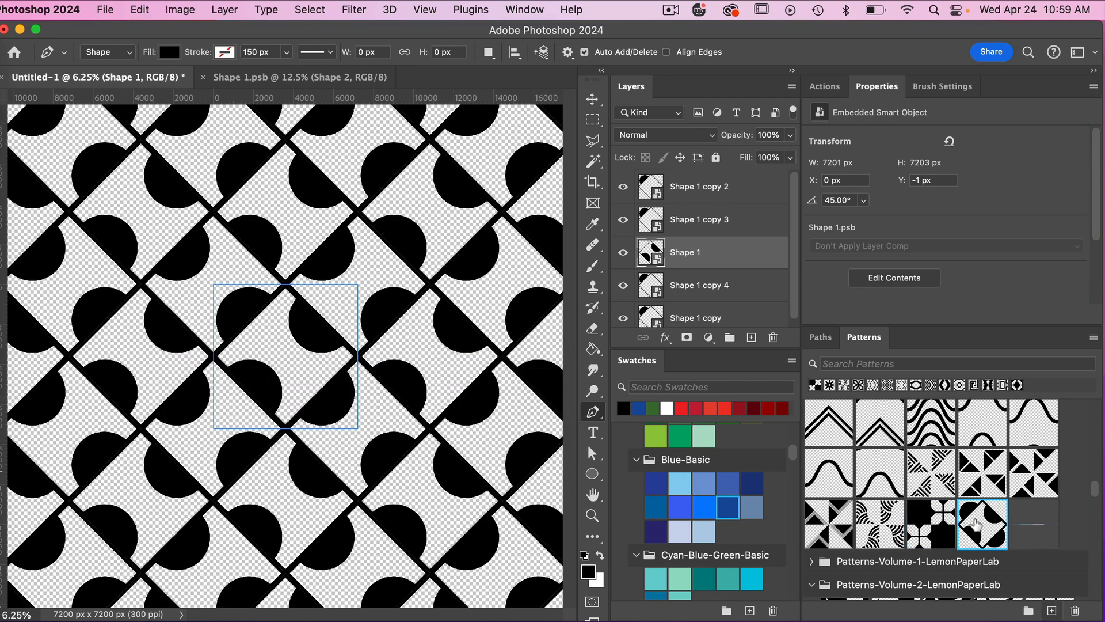
Open the contents of the Ellipse 1 copy smart object in Shape 1.psb, duplicate the circle layer and hide the original.
click(343, 83)
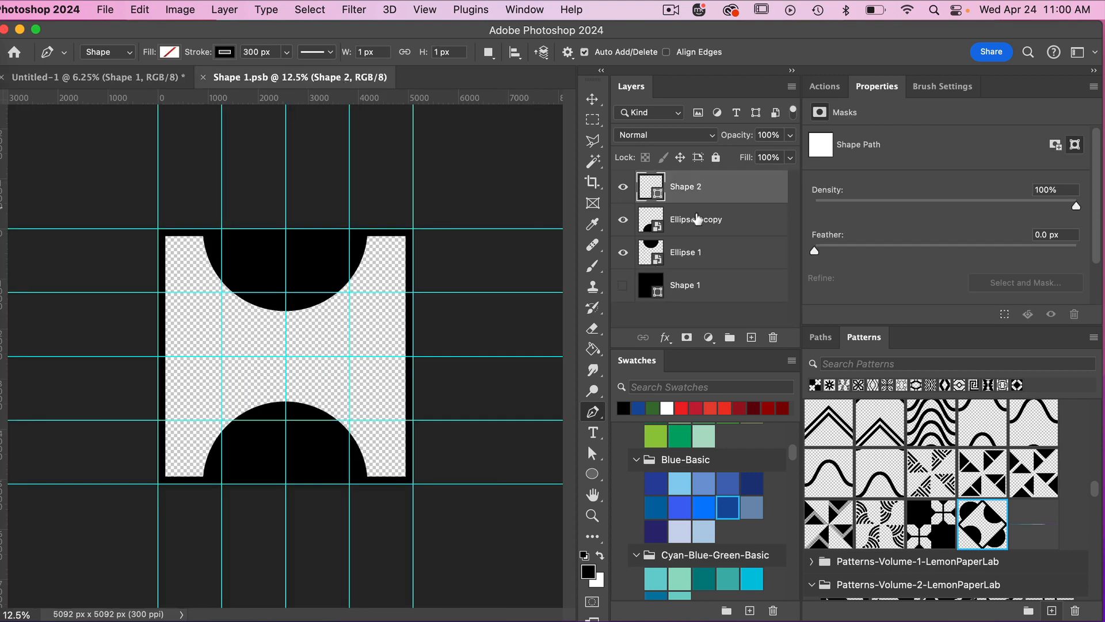
click(663, 231)
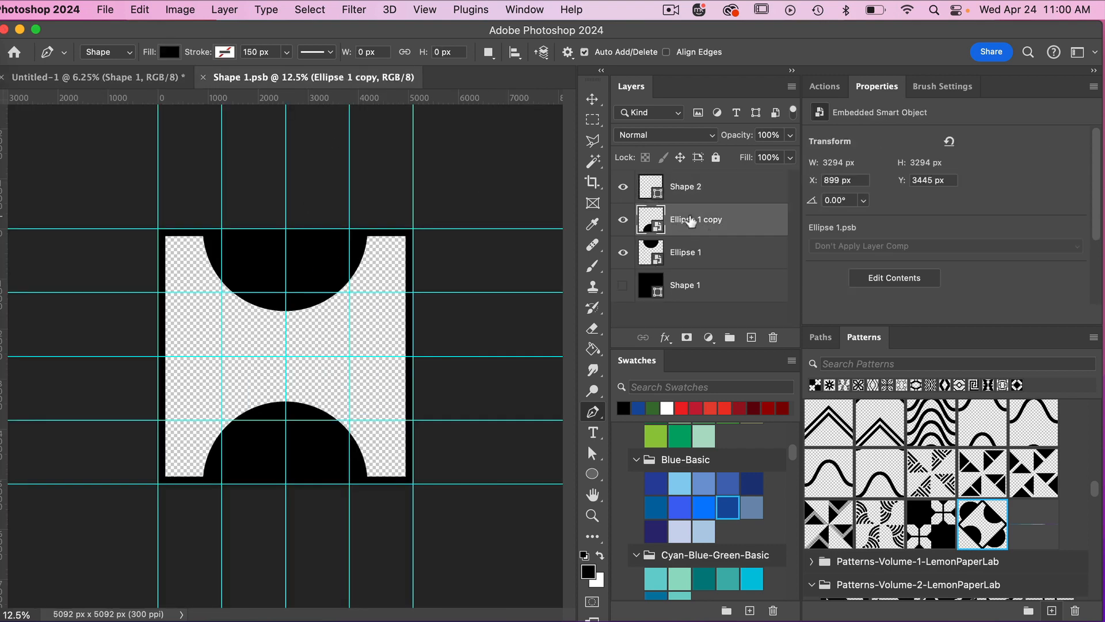
double_click(656, 227)
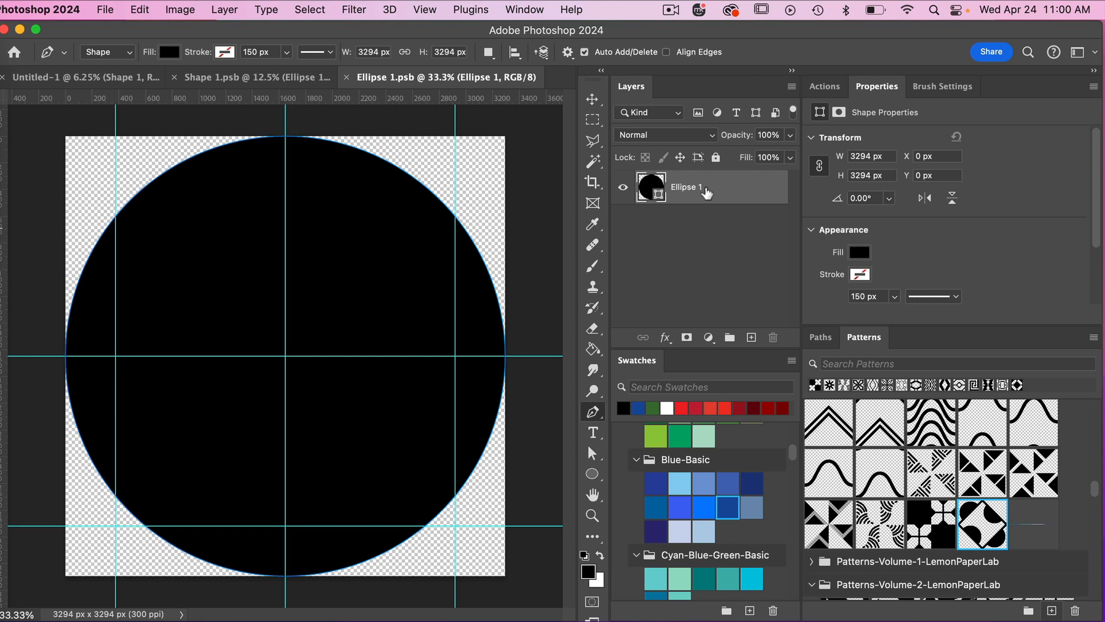
key(ctrl+j)
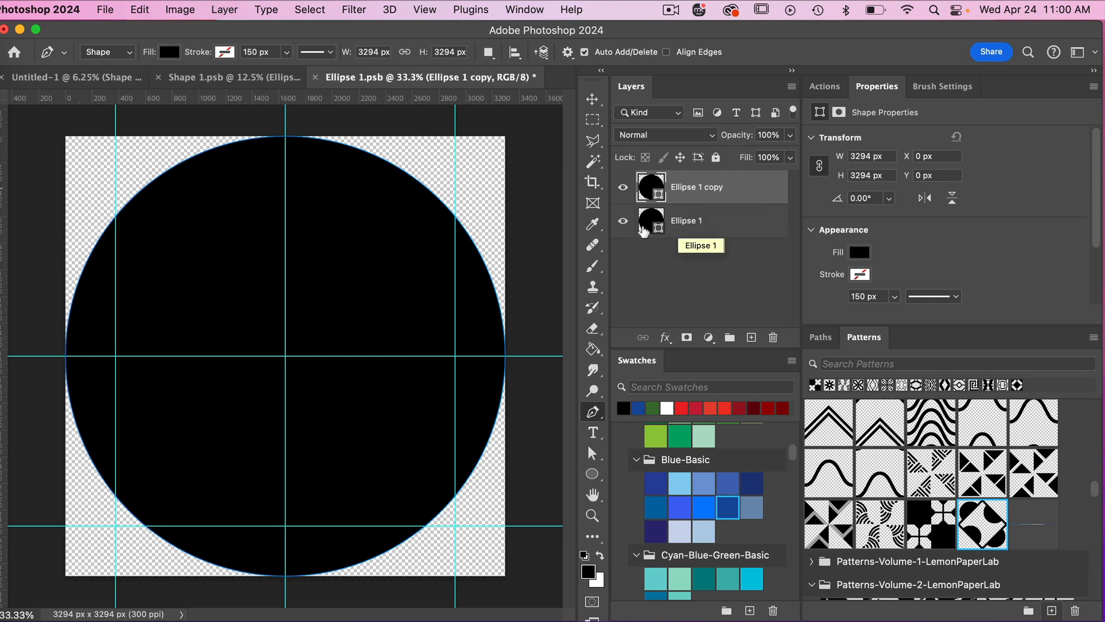
click(623, 221)
Resize the duplicated circle to 2500 × 2500 px and centre it on the Ellipse 1.psb canvas.
key(u)
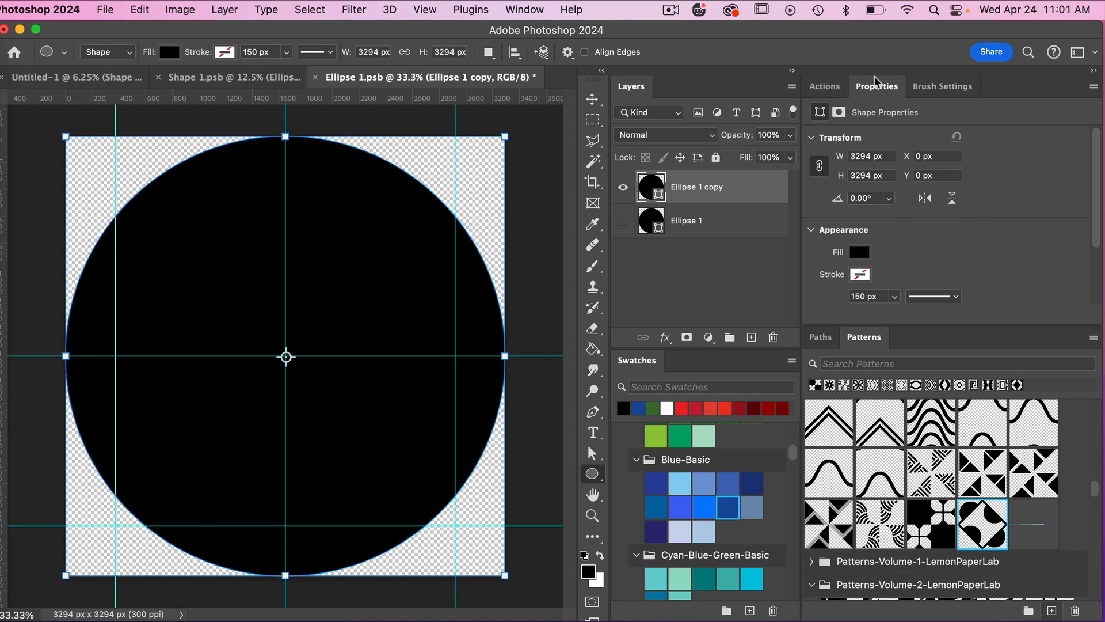
click(888, 155)
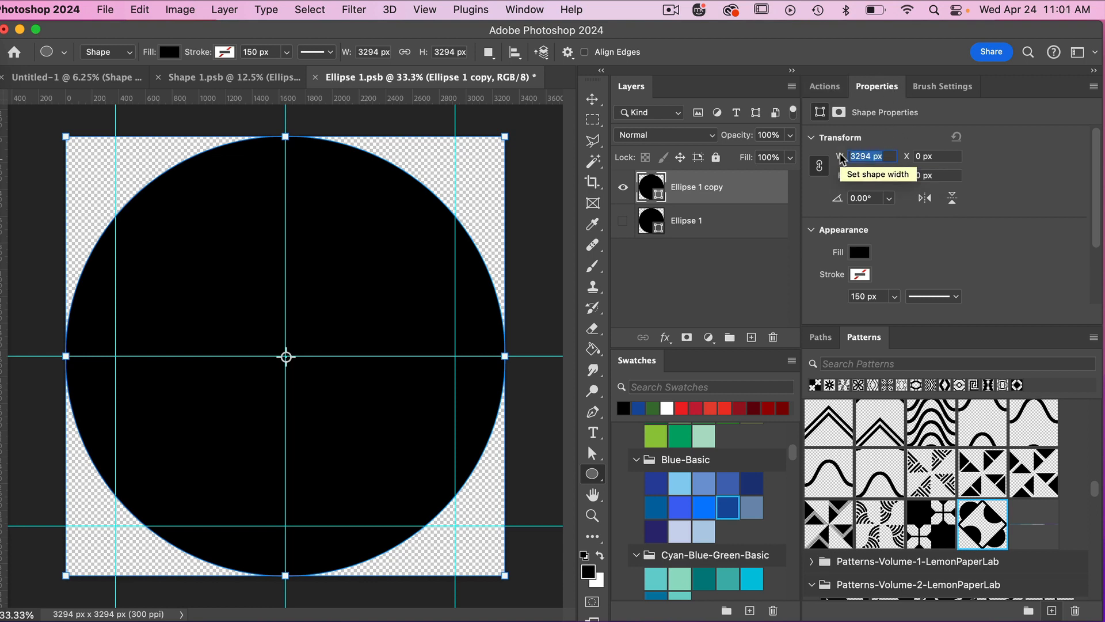
text(250)
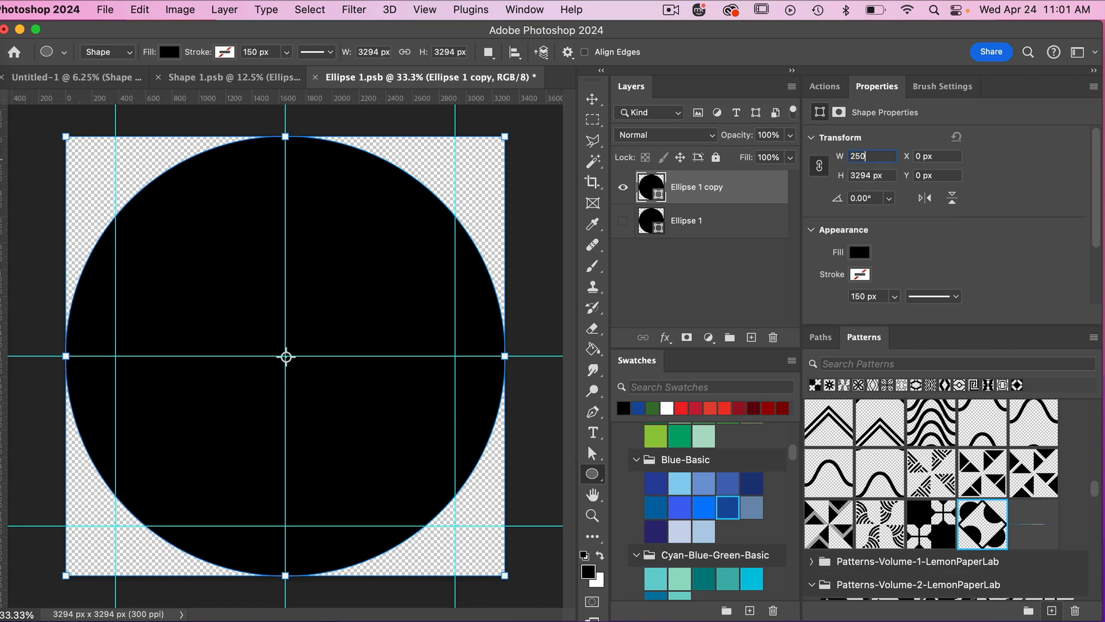
text(0)
key(Return)
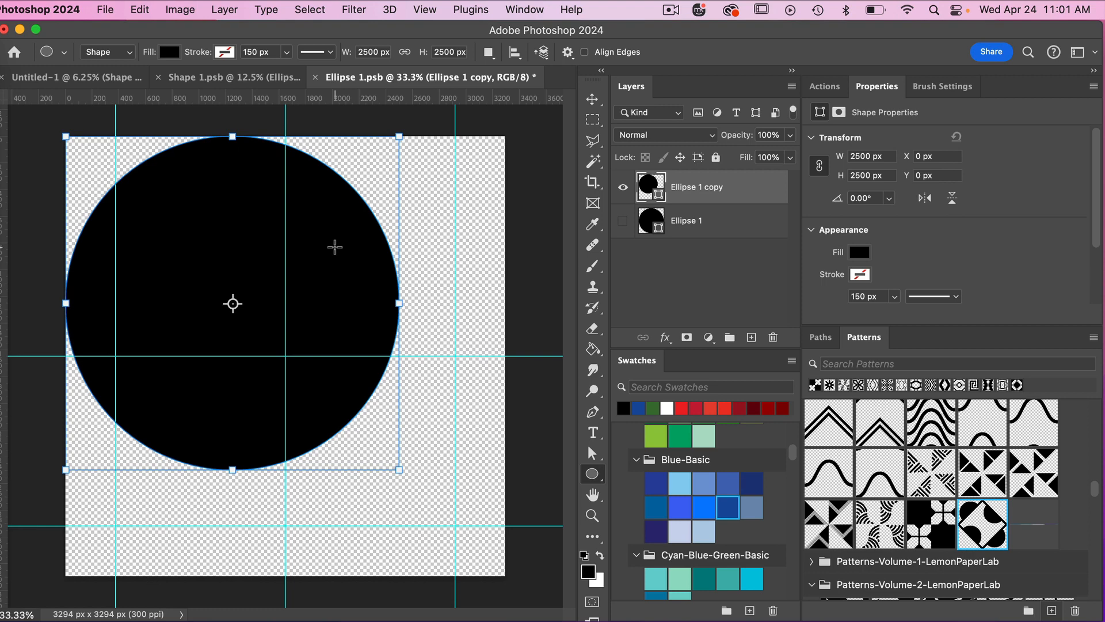
key(v)
drag(316, 245, 377, 292)
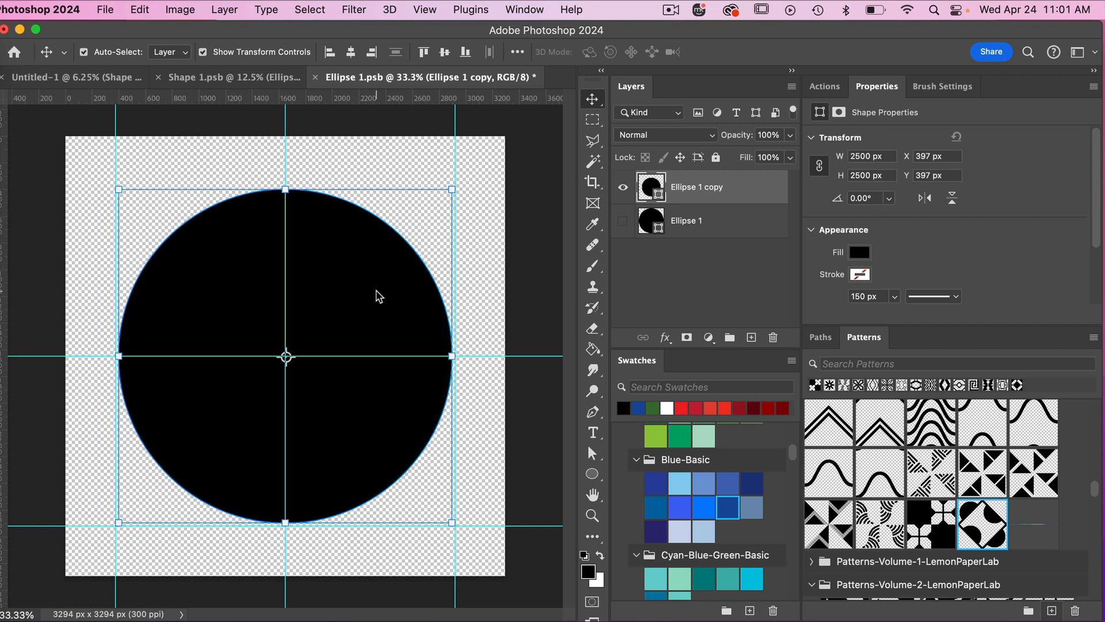
Save and close Ellipse 1.psb, and save the updated Shape 1.psb.
key(super+s)
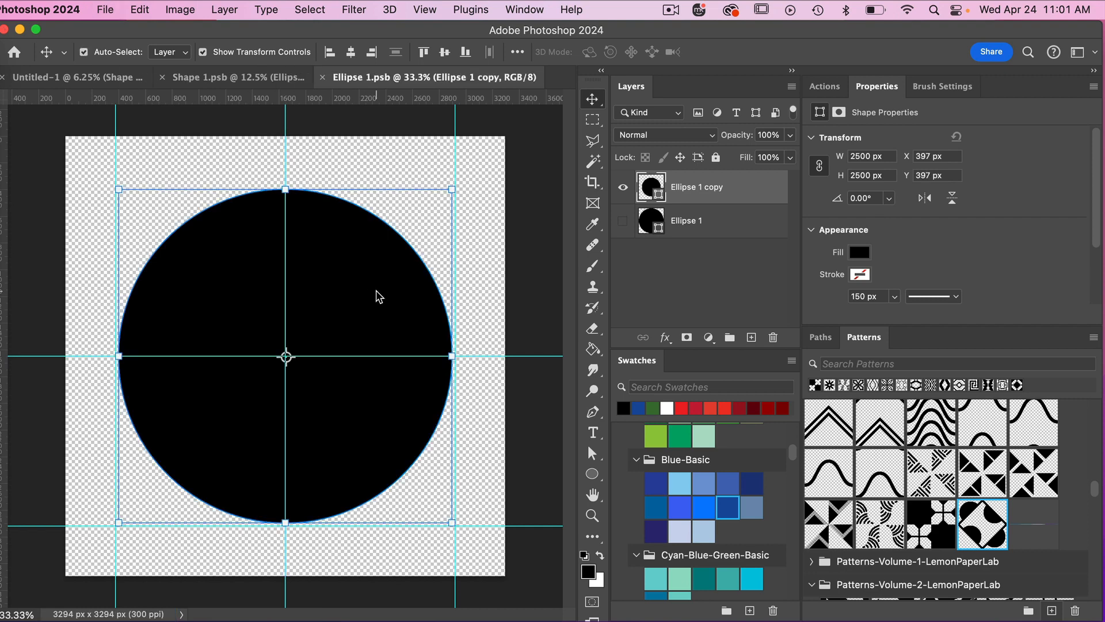
key(super+w)
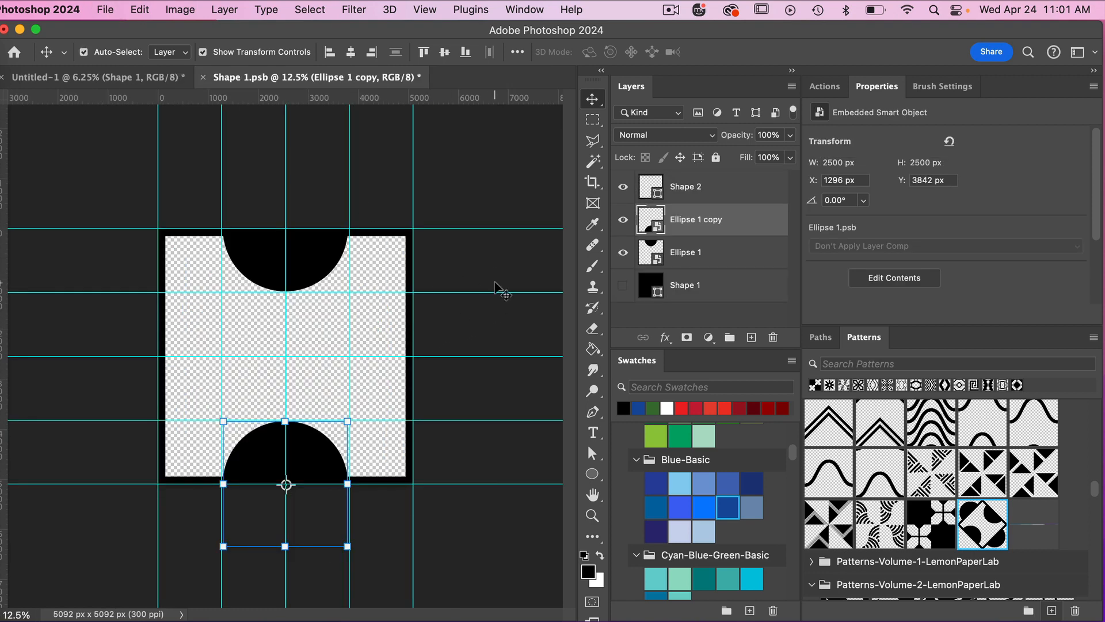
key(super+s)
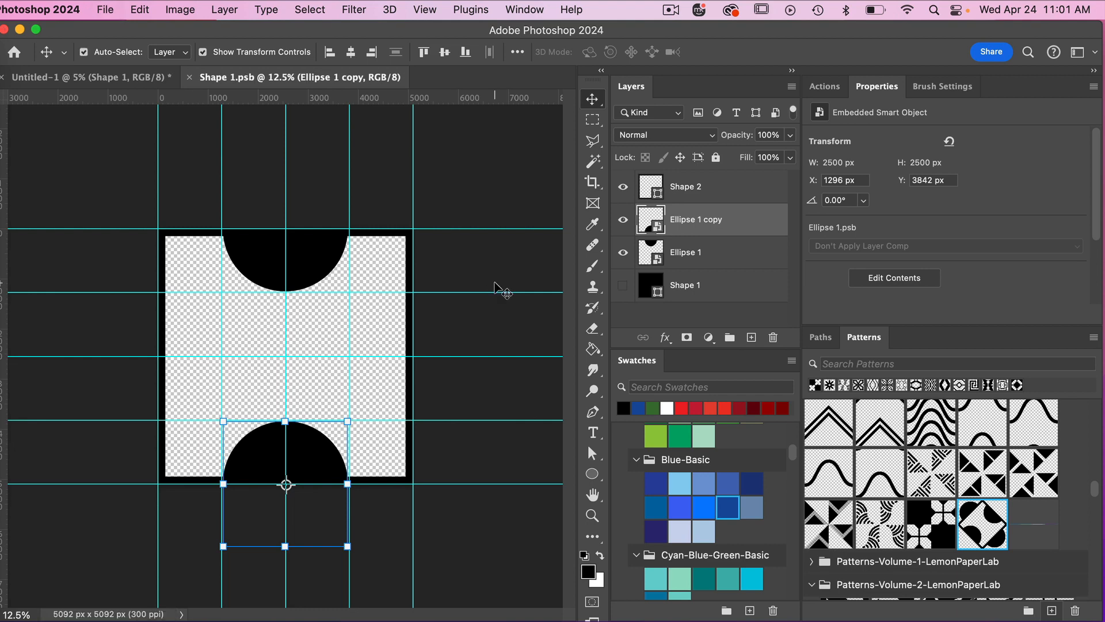
Return to the Untitled-1 document and turn off Pattern Preview.
click(144, 77)
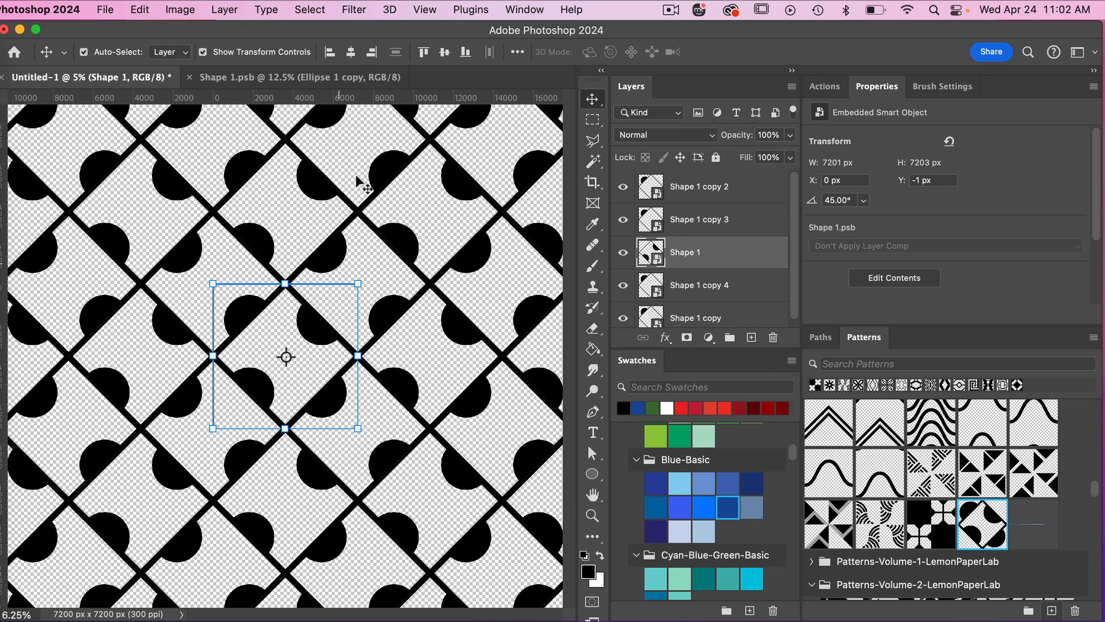
click(431, 10)
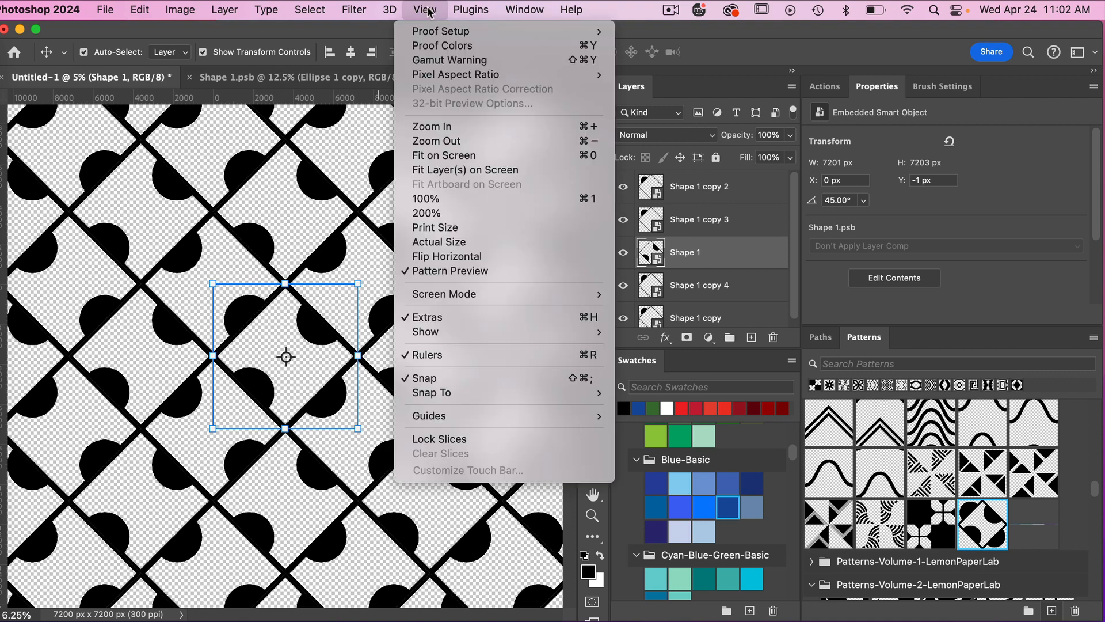
click(458, 271)
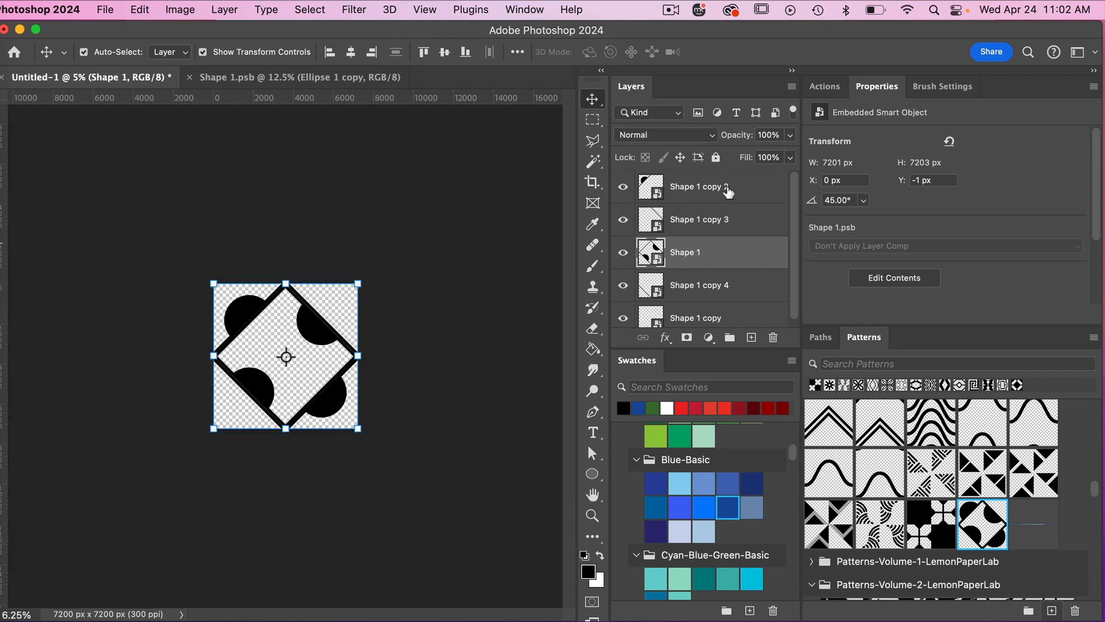
Group all five Shape 1 smart object layers and hide the group beneath a new empty layer.
click(214, 283)
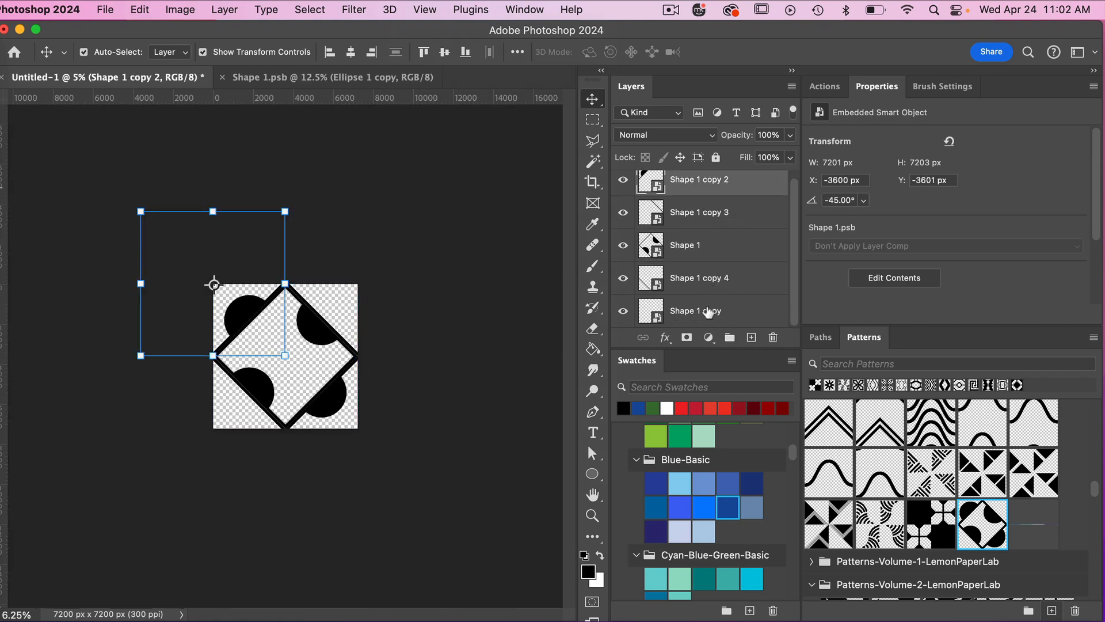
shift+click(707, 312)
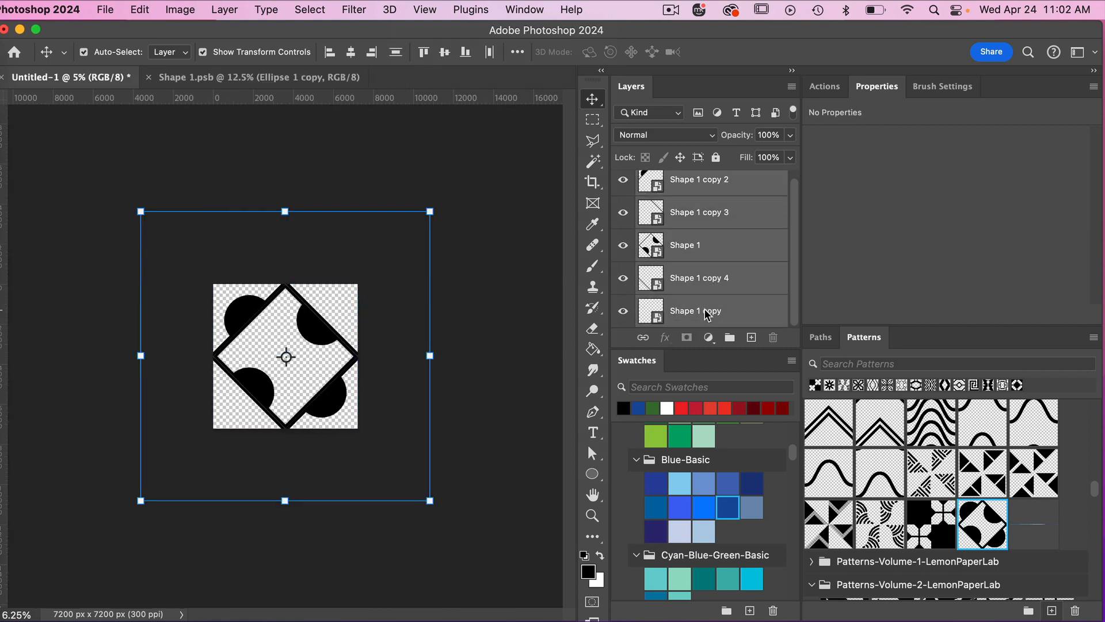
key(super+g)
click(751, 337)
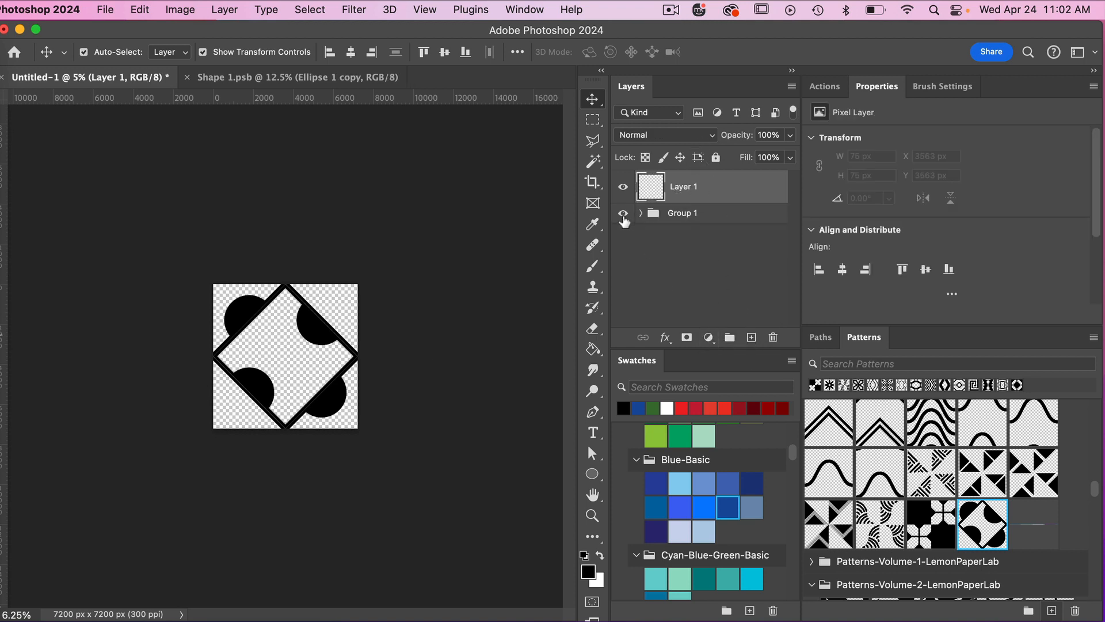
click(622, 214)
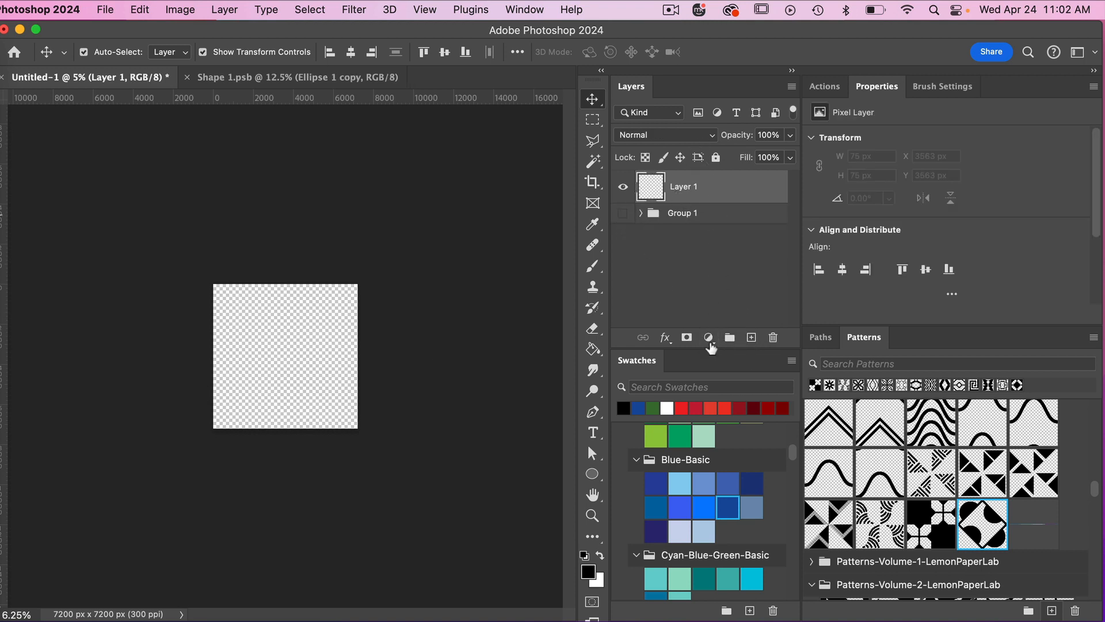
Add a white (#fff) solid color fill layer above the hidden group.
click(708, 338)
click(734, 356)
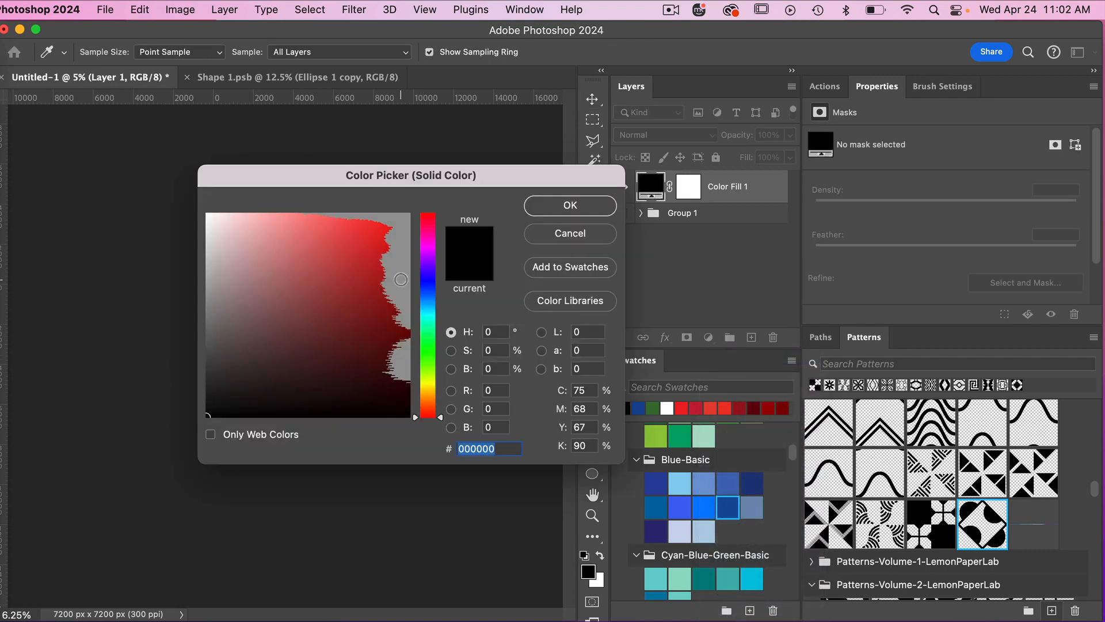
text(fff)
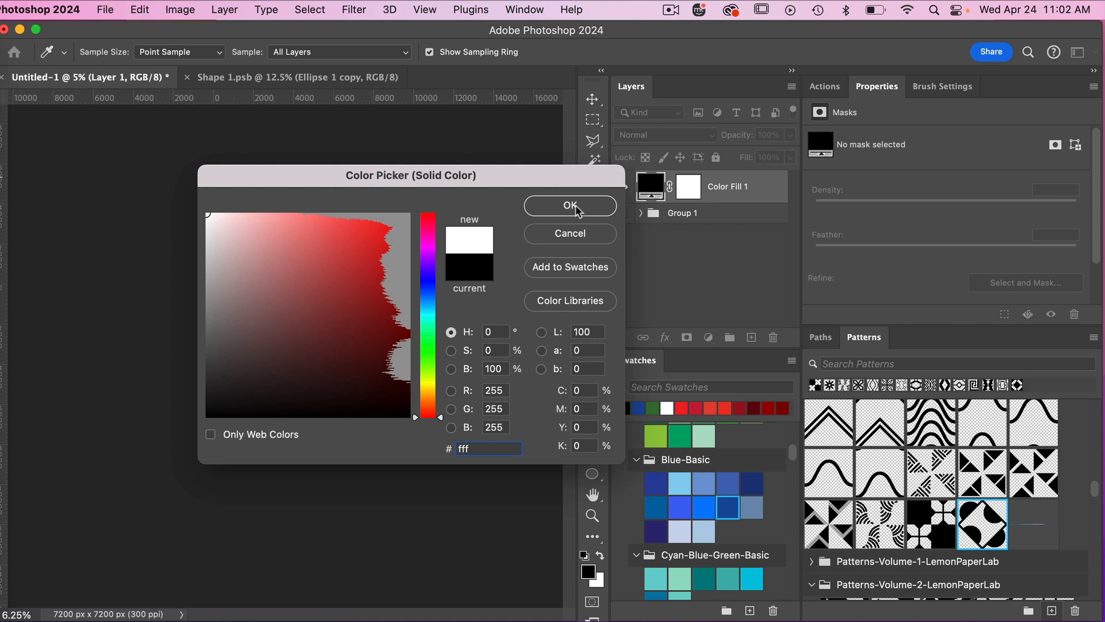
click(576, 207)
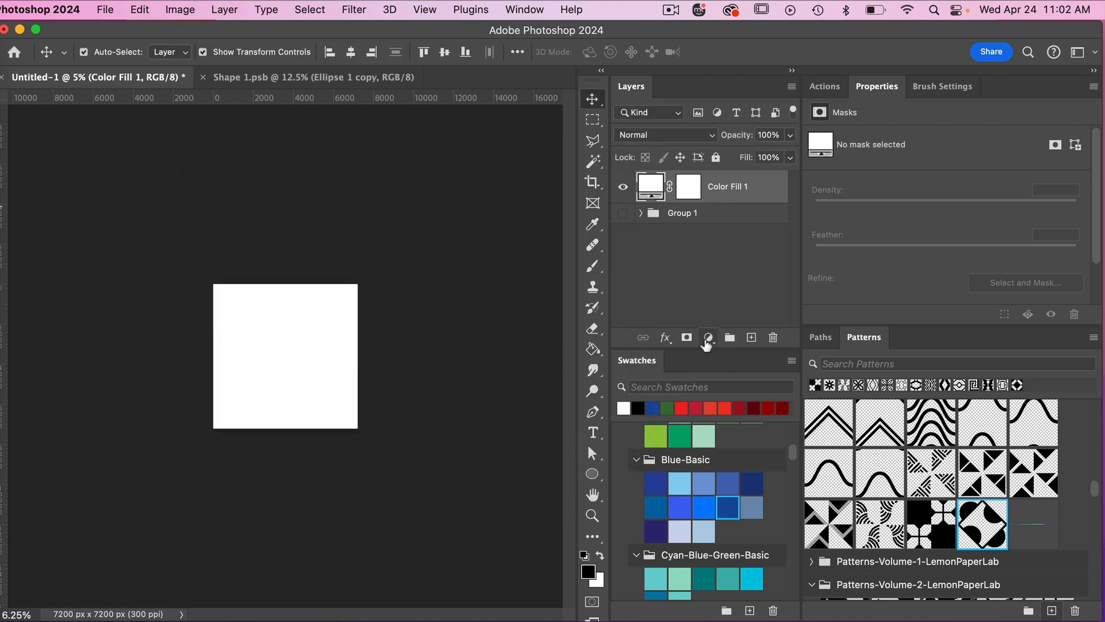
Add a pattern fill layer above the white fill and assign it the saved diamond pattern with half circles.
click(708, 340)
click(720, 387)
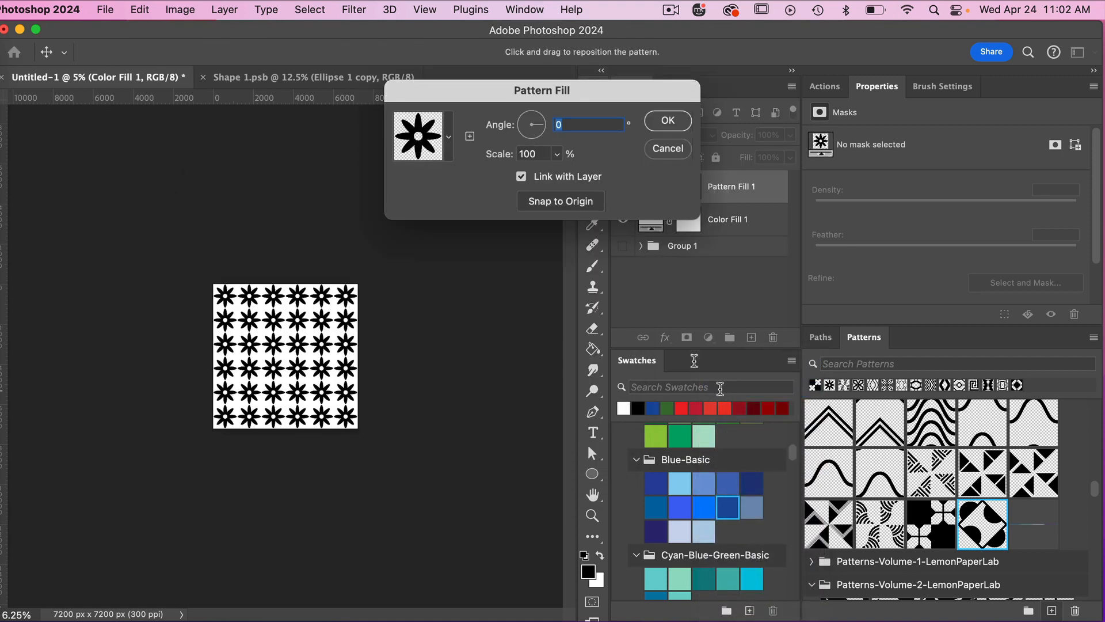
click(449, 138)
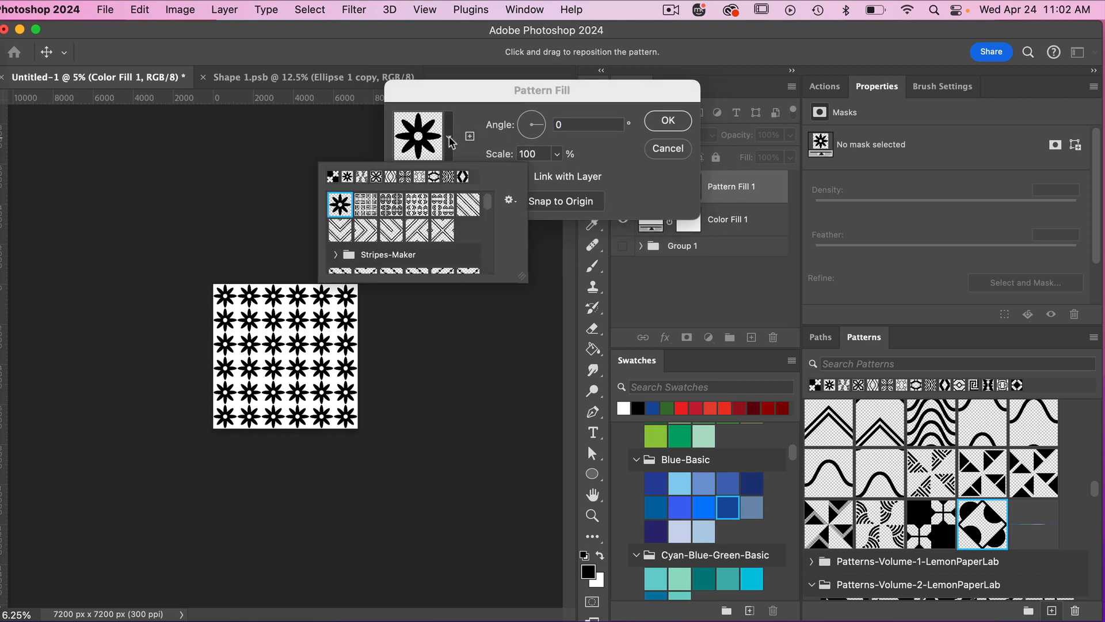
click(476, 112)
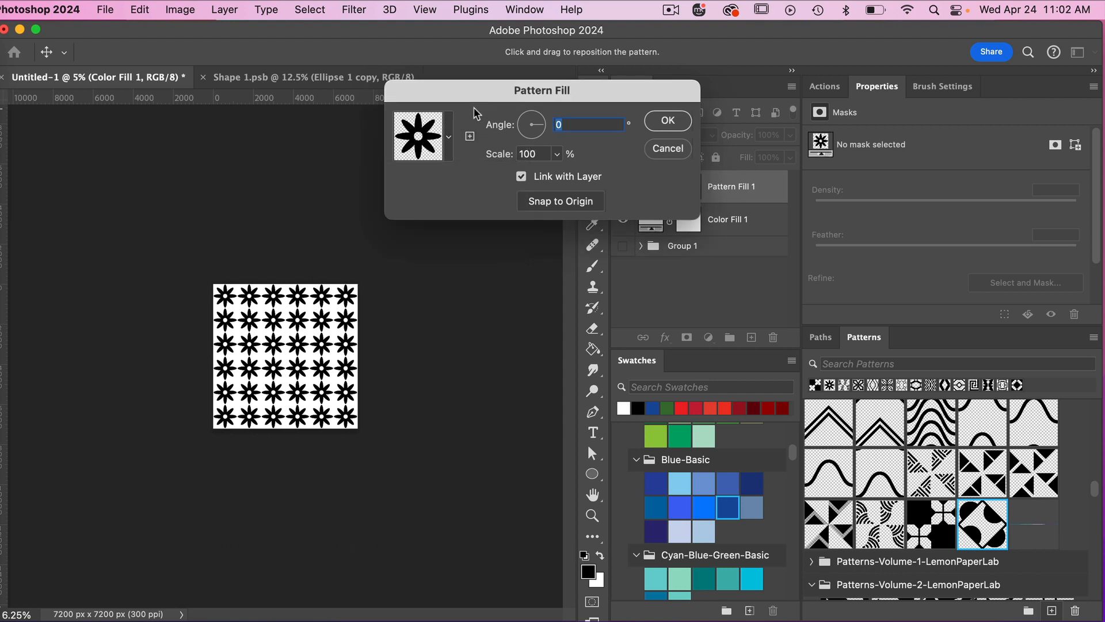
click(657, 122)
click(975, 522)
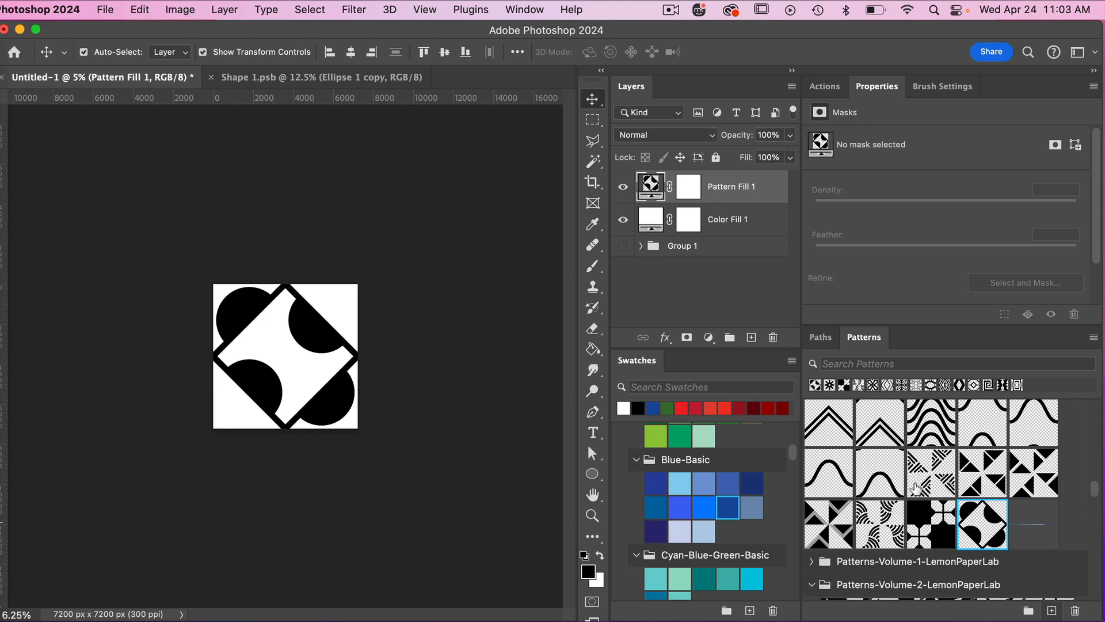
Set the pattern fill's scale to 25%.
double_click(651, 185)
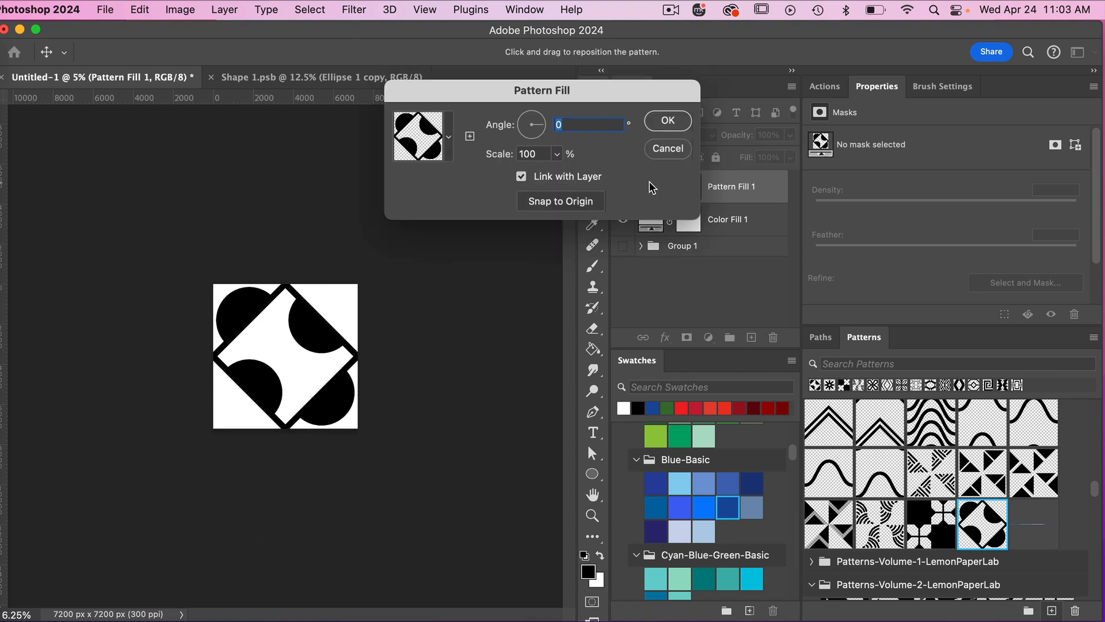
click(509, 153)
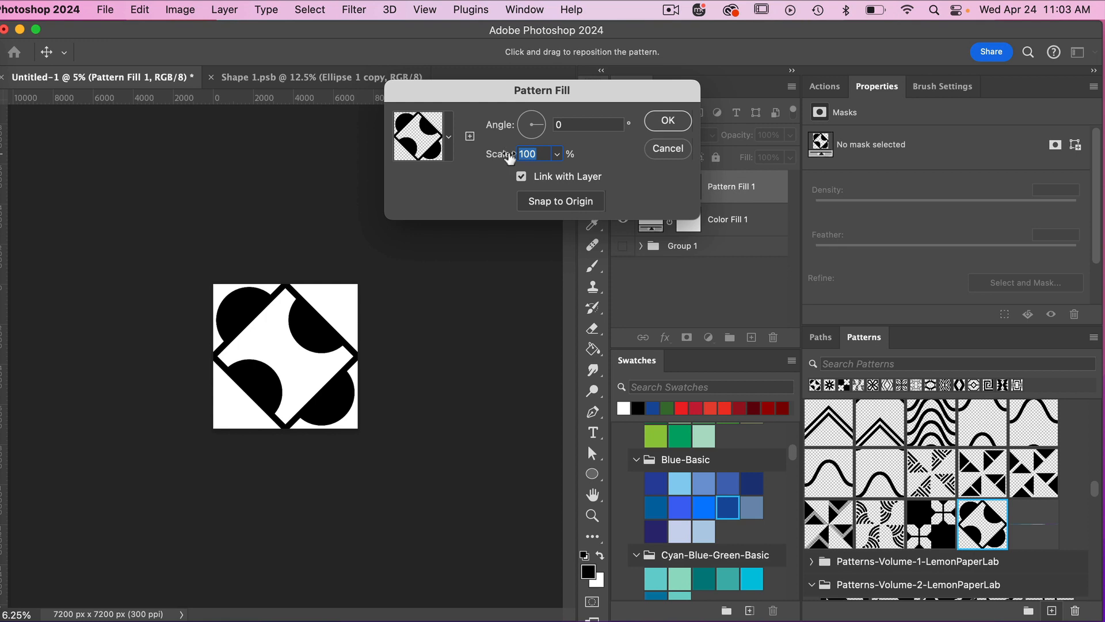
text(25)
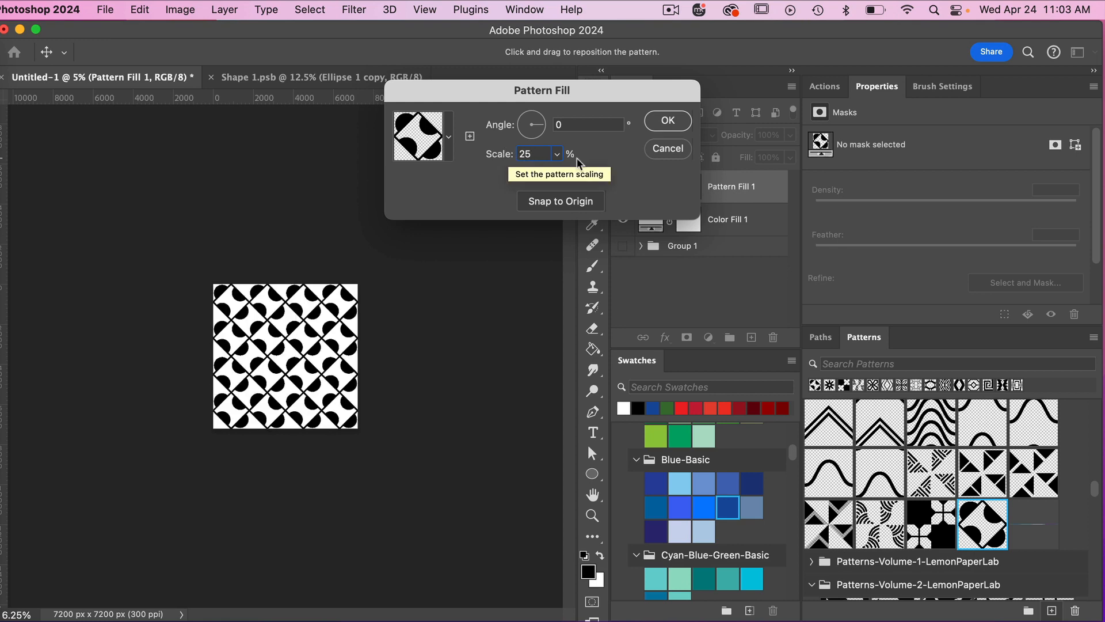
click(666, 121)
Add a purple #45398f solid color fill layer above the pattern fill and clip it to the pattern.
click(709, 337)
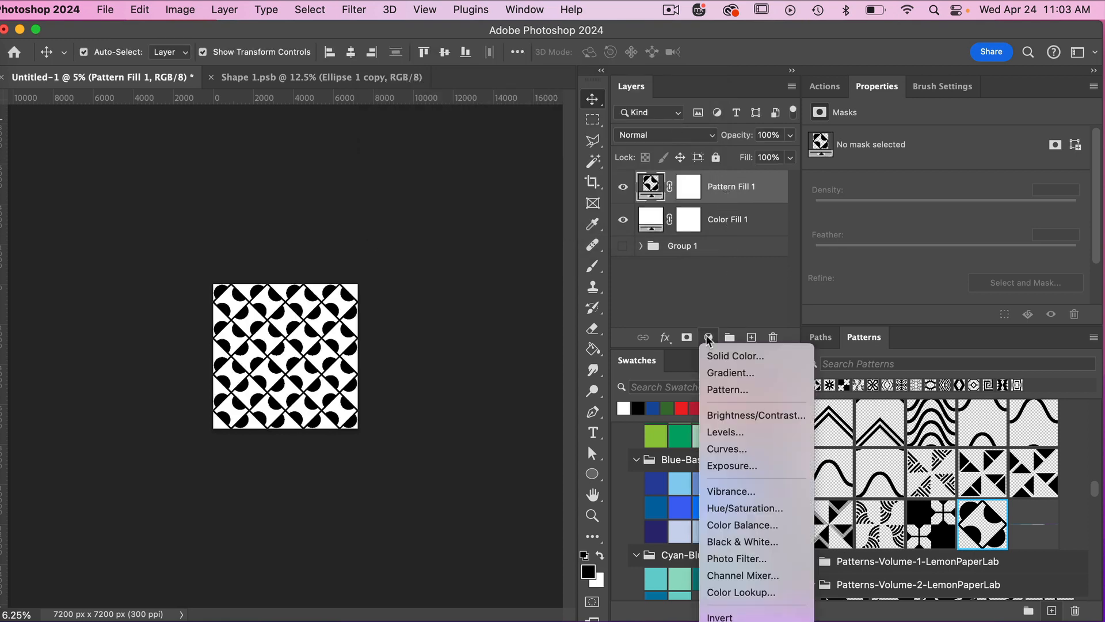
click(727, 355)
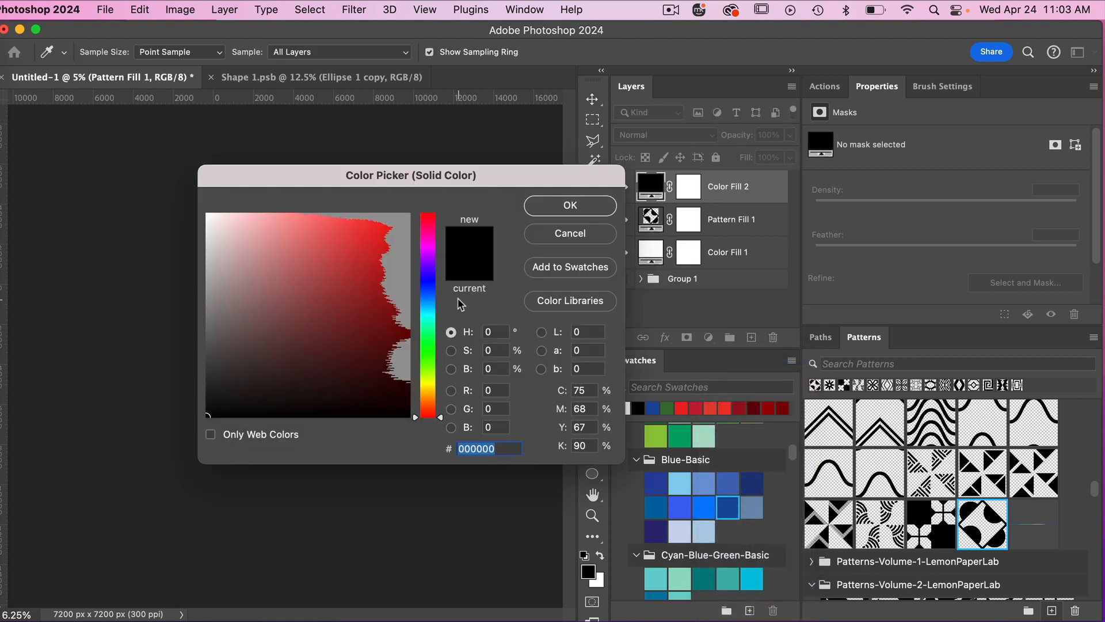
click(428, 277)
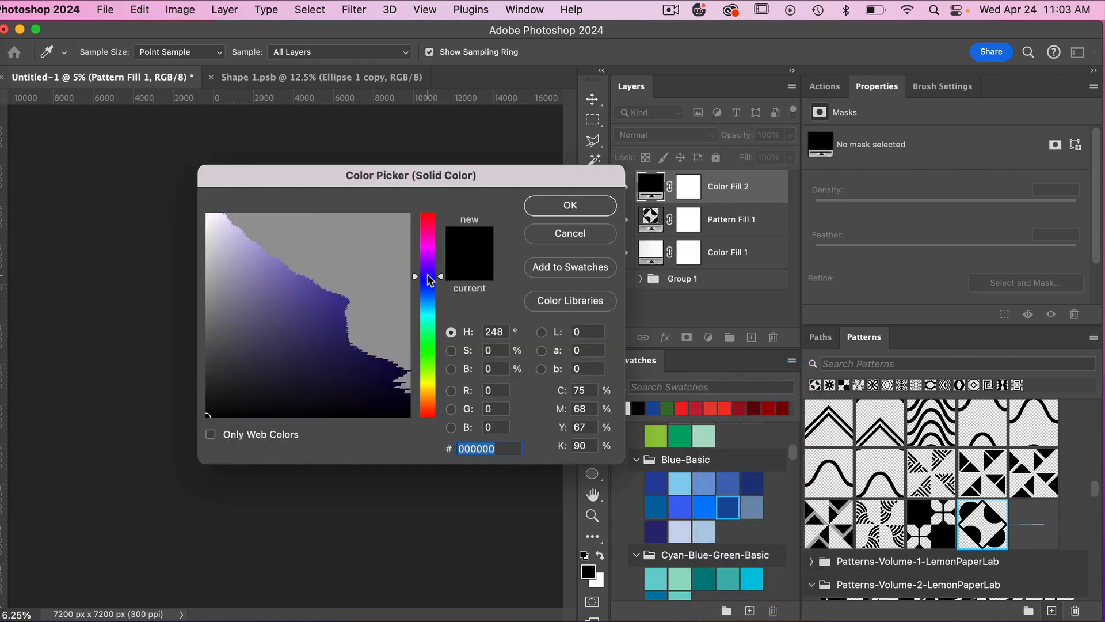
click(329, 302)
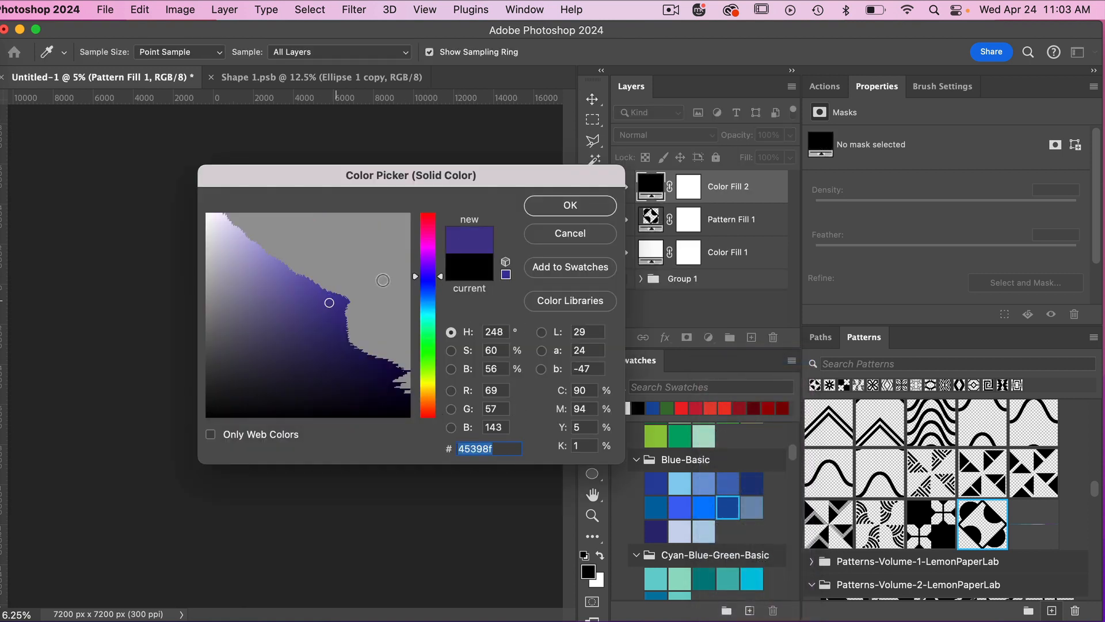
click(568, 206)
right_click(728, 192)
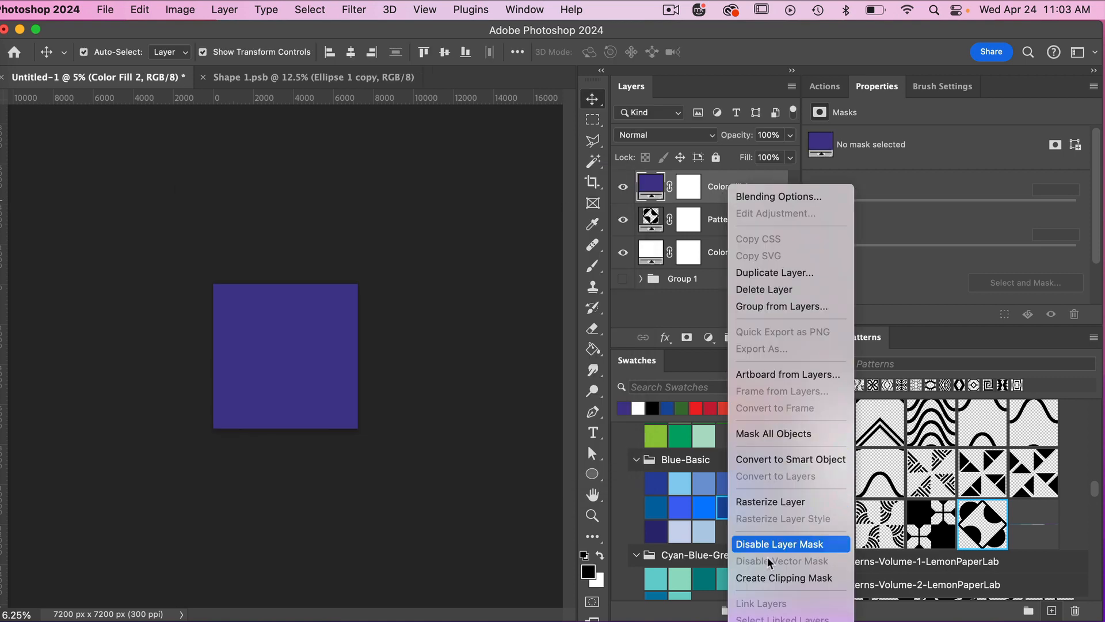
click(769, 577)
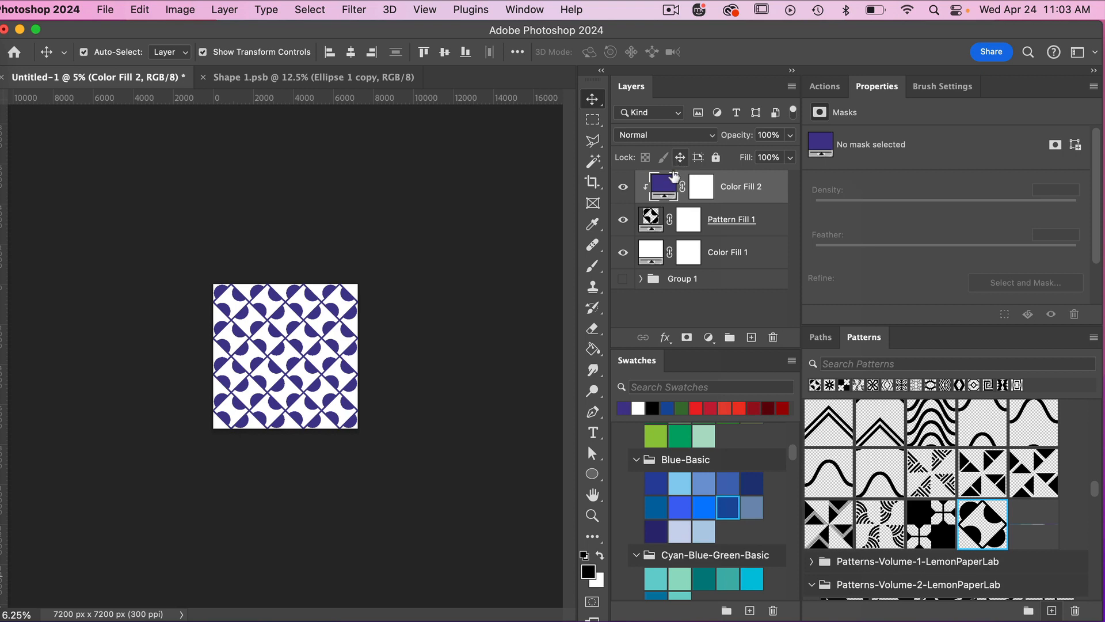
Recolor the background fill dark blue and the clipped pattern fill color light blue, using the Blue-Basic swatches.
click(741, 253)
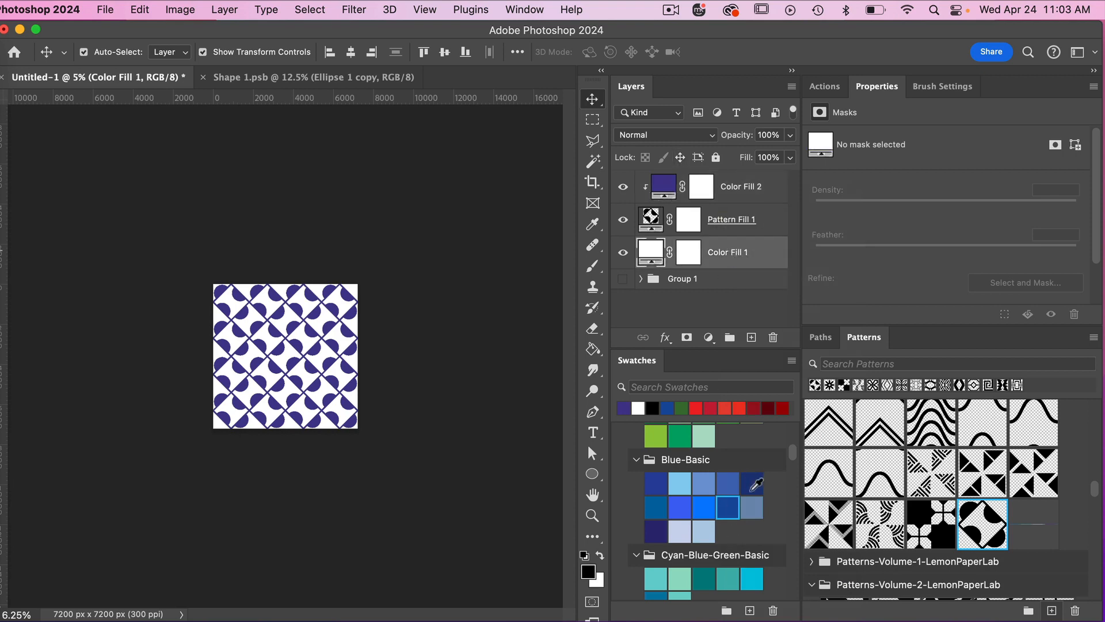
click(750, 487)
click(748, 194)
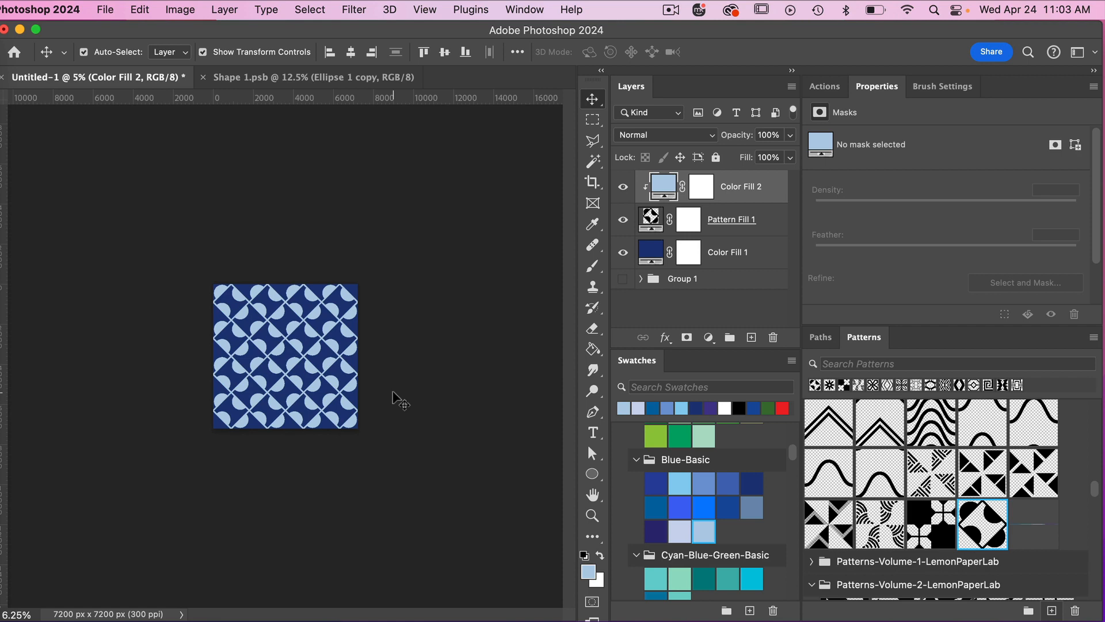
Recolor the background layer Color Fill 1 with the dark teal swatch from the Cyan-Blue-Green-Basic group.
key(super+equal)
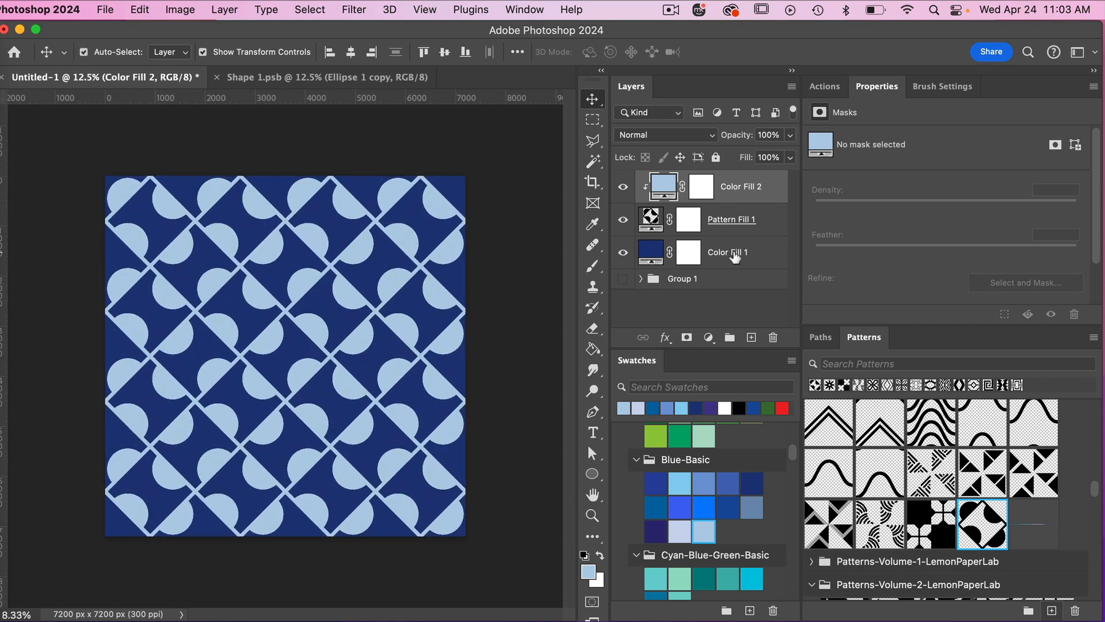
click(734, 256)
scroll(710, 495, down, 3)
click(706, 506)
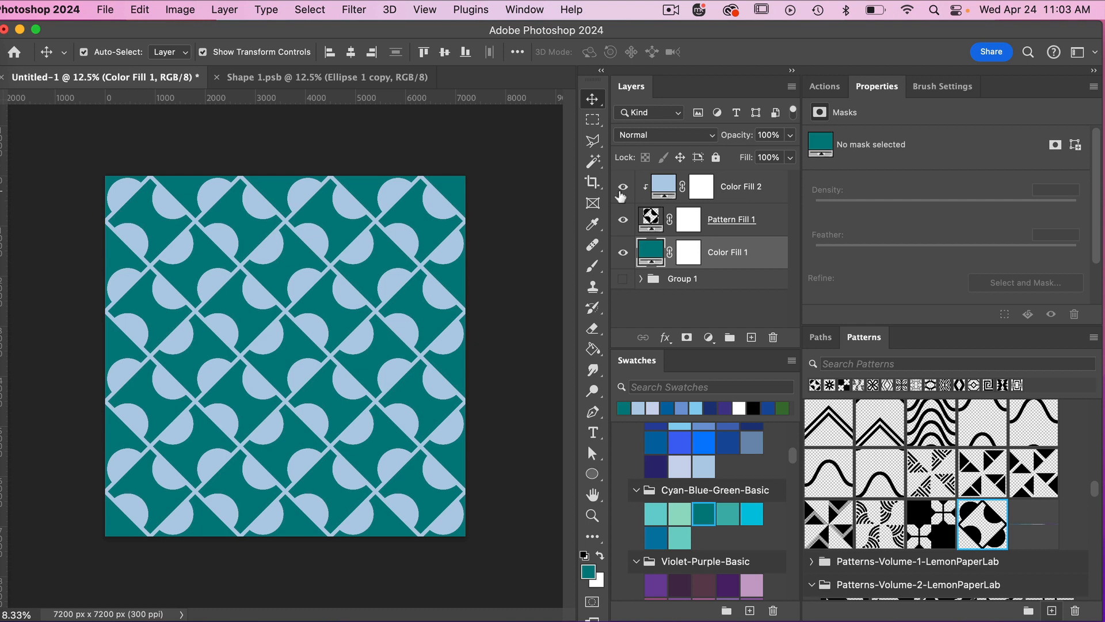
Set the scale of the Pattern Fill 1 layer to 100%.
double_click(650, 218)
key(Tab)
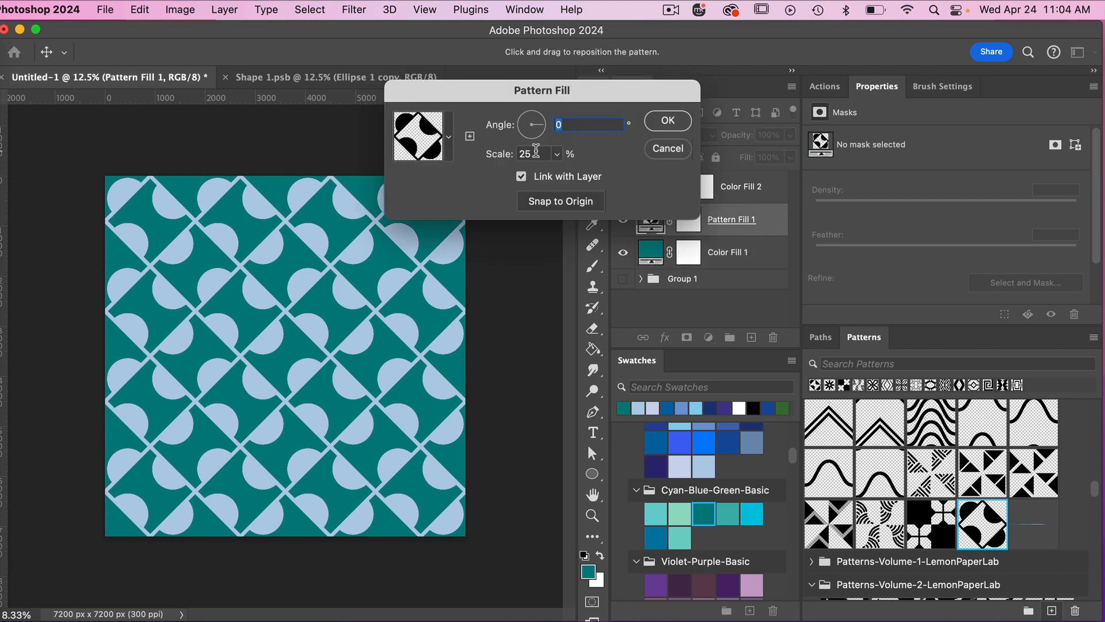
text(100)
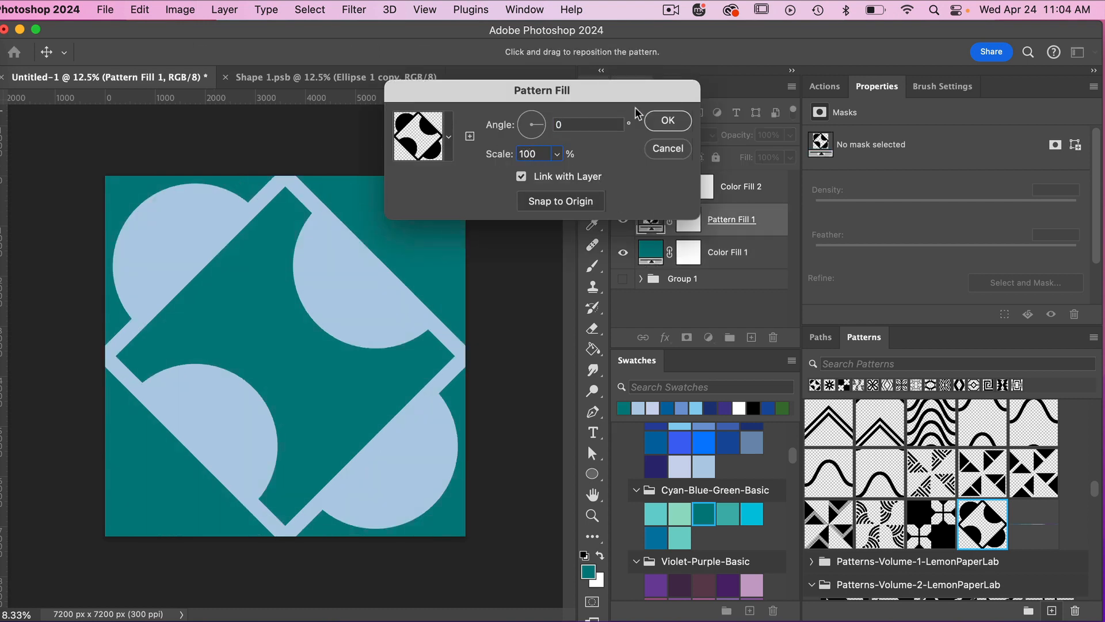
click(668, 120)
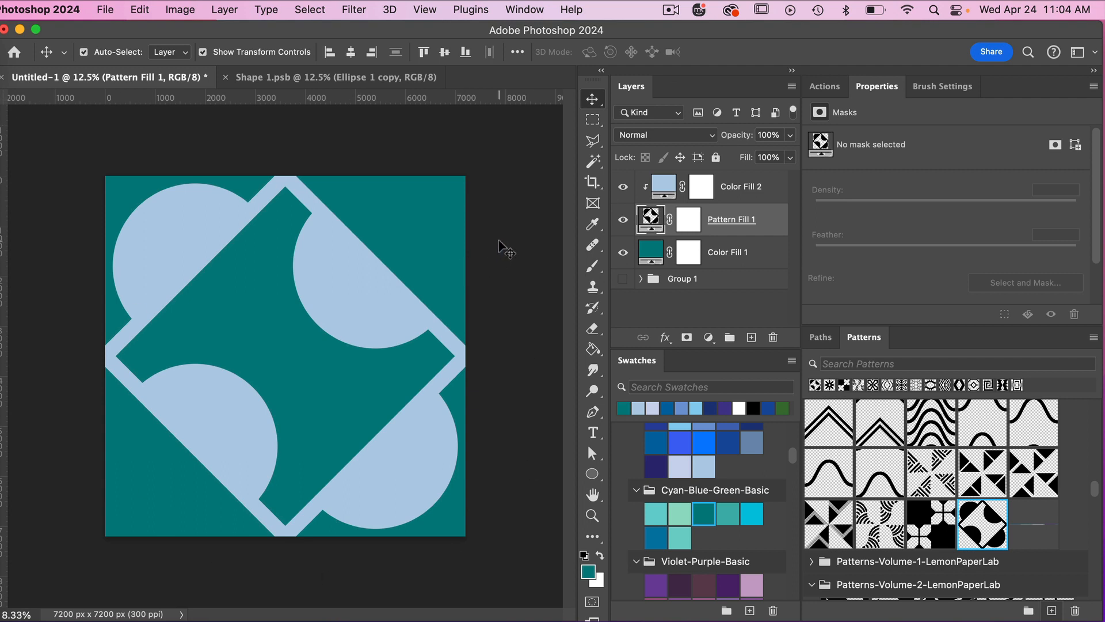
Save the tile on the computer as a JPEG named teal-blue-geometric in the 139-geometric-pattern folder.
click(105, 10)
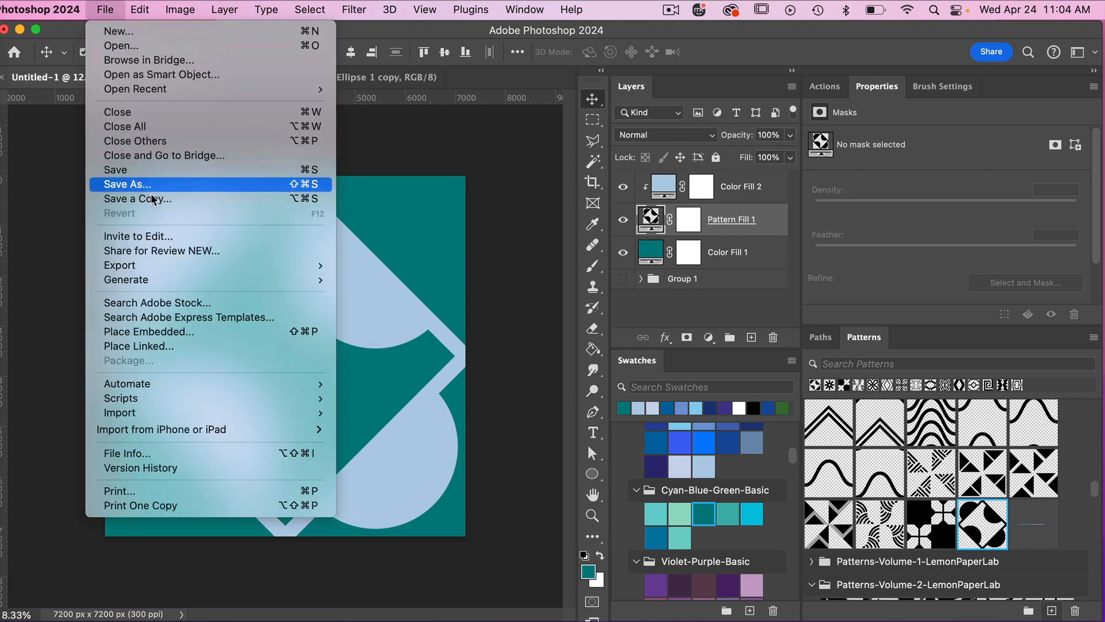
click(132, 153)
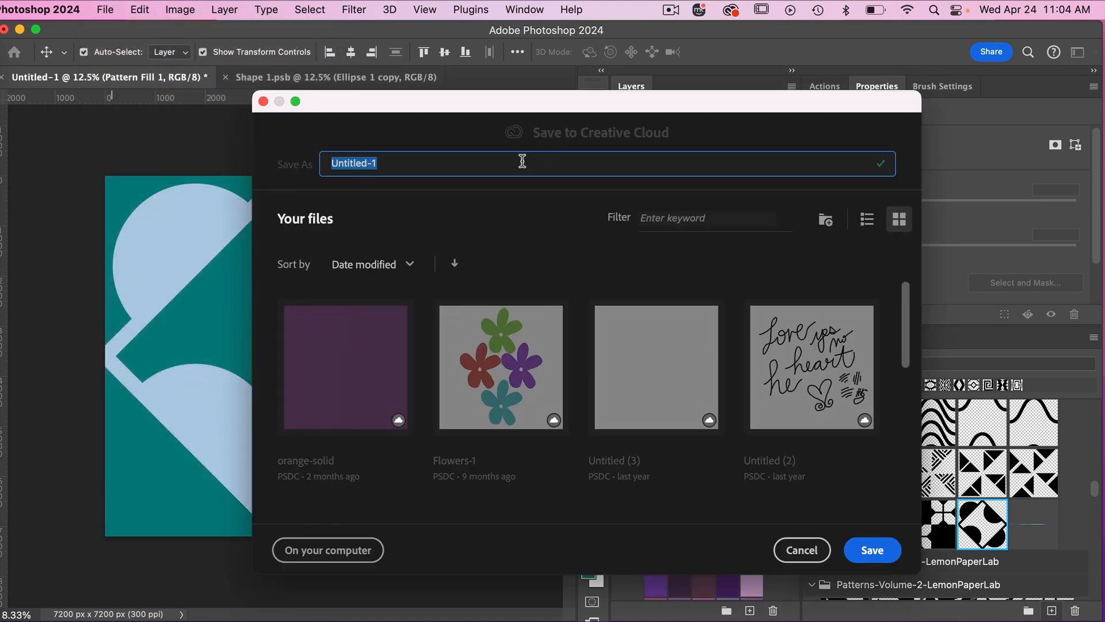
text(teal-blue-geometric)
click(352, 557)
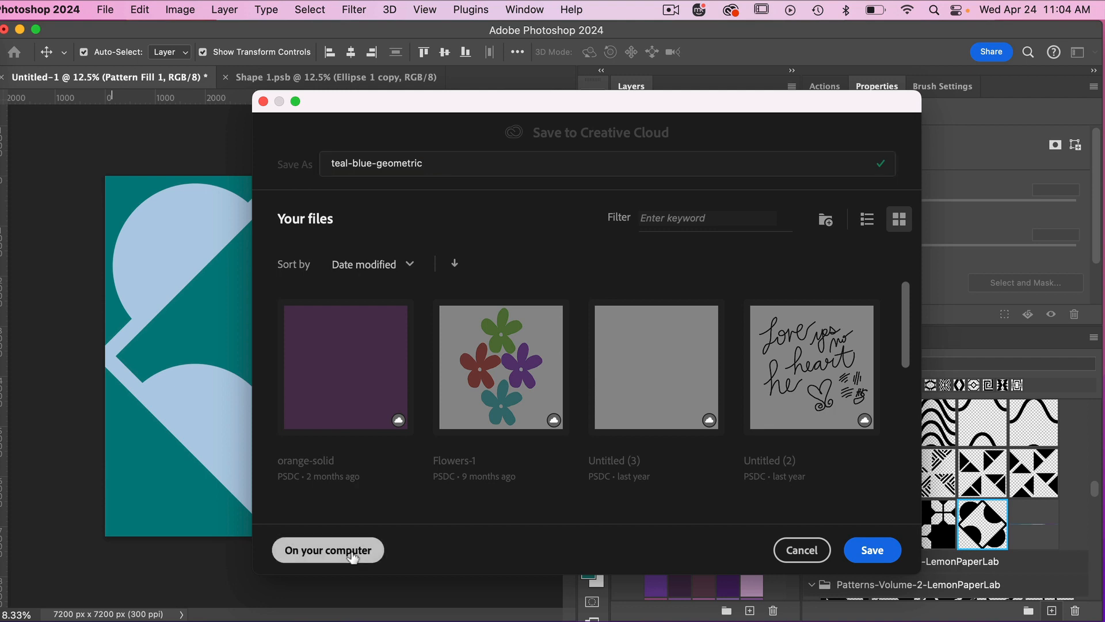
click(787, 391)
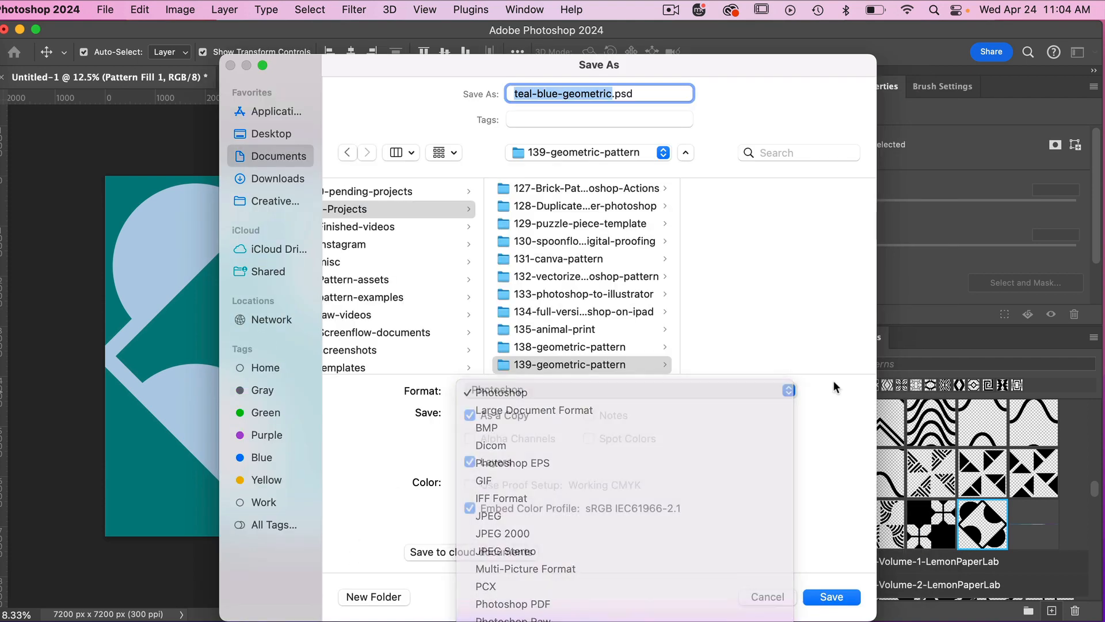
click(588, 390)
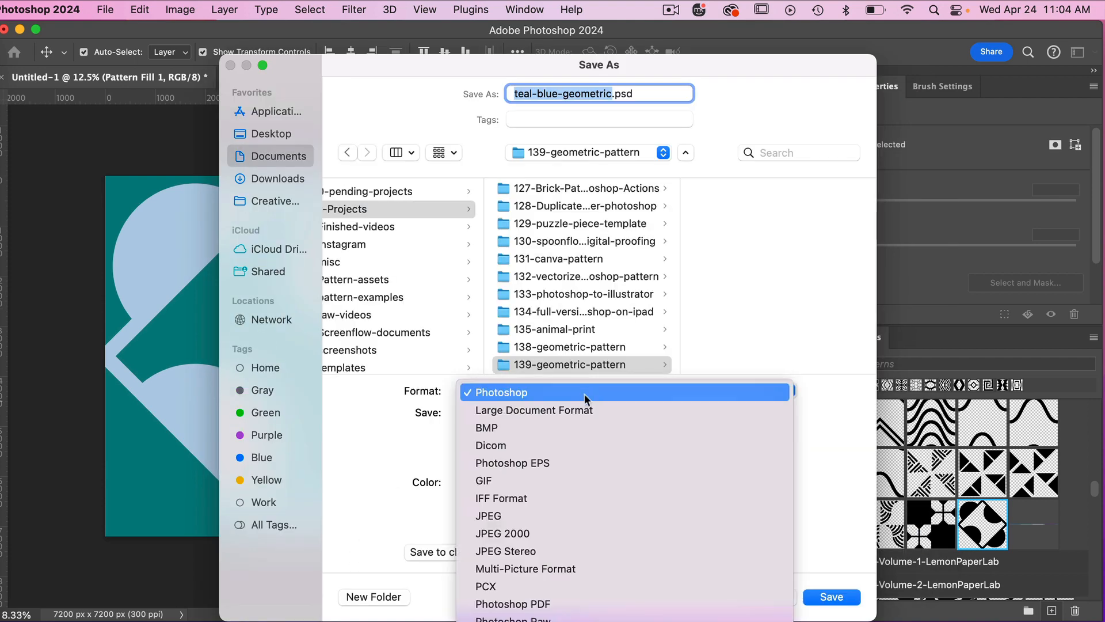
click(519, 516)
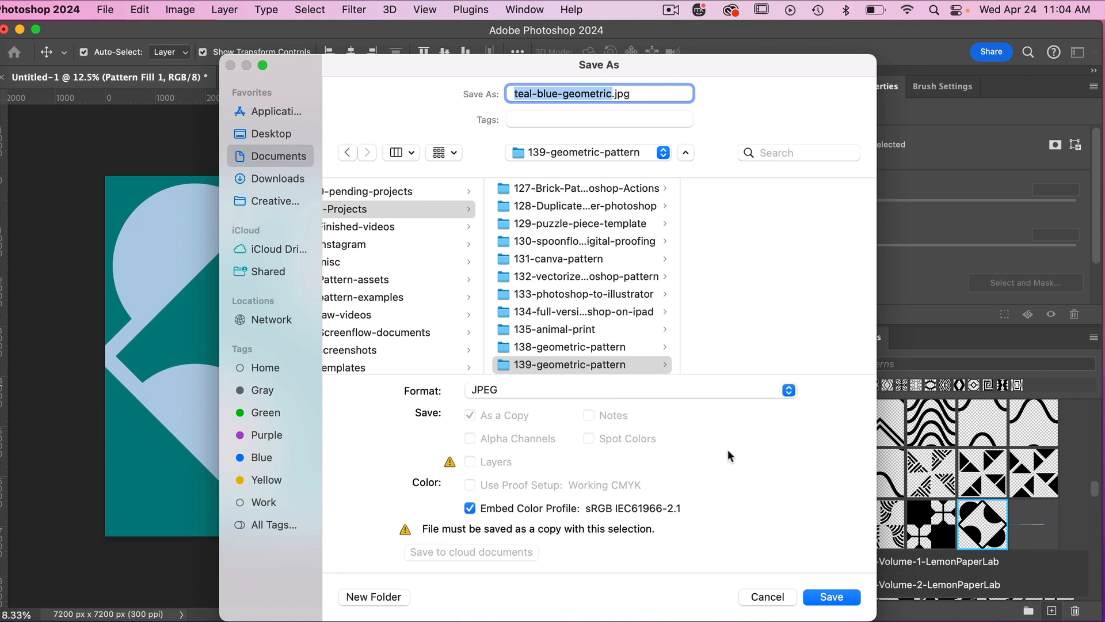
click(830, 598)
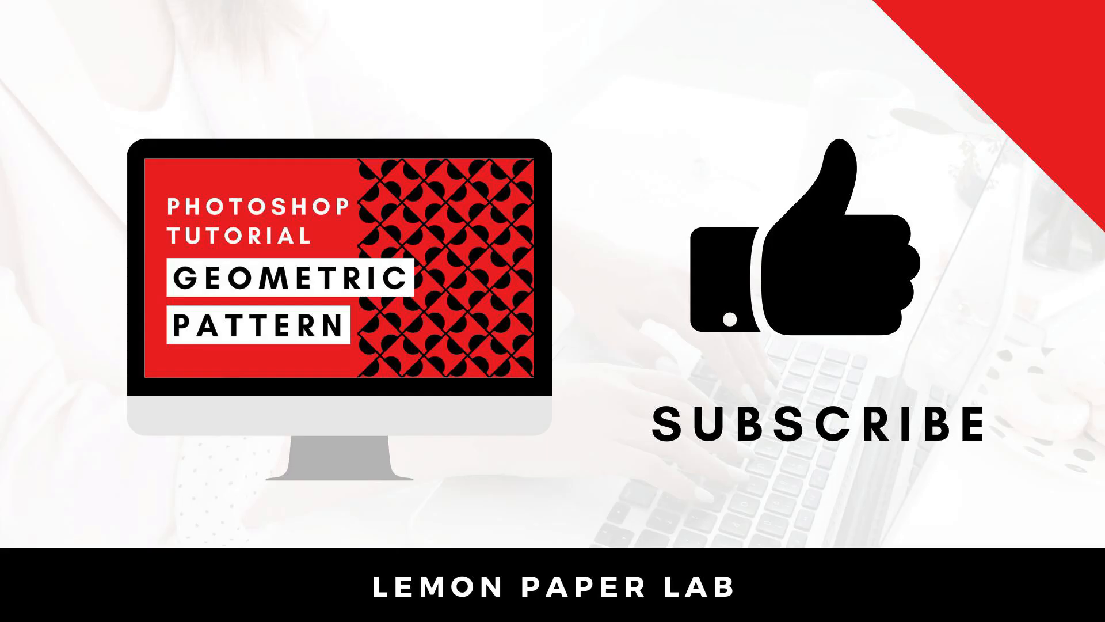